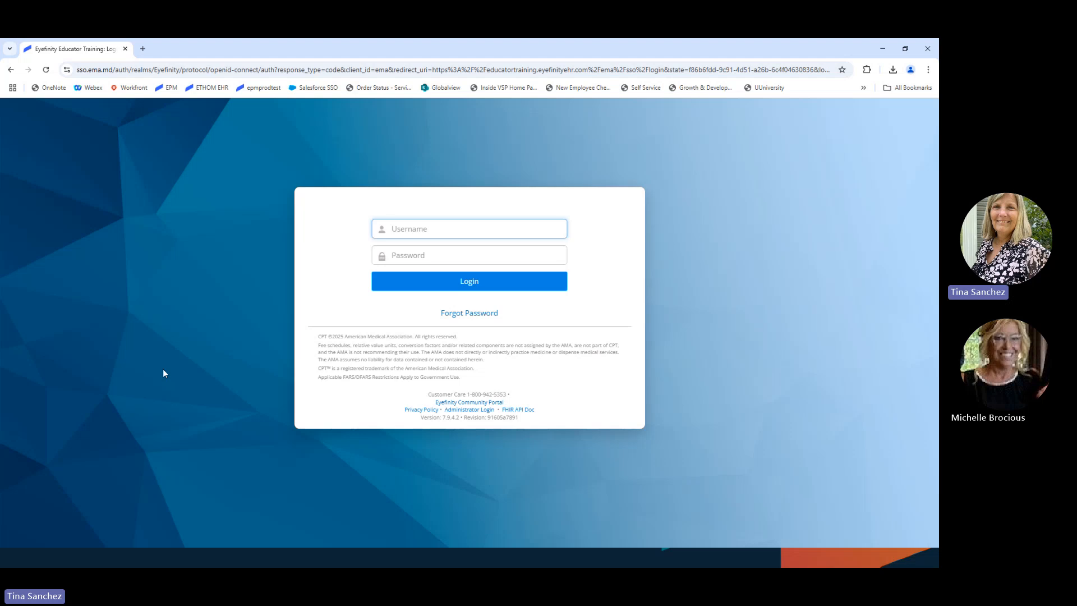
Step: Enter the firm administrator username and password and submit the login
text(firmad)
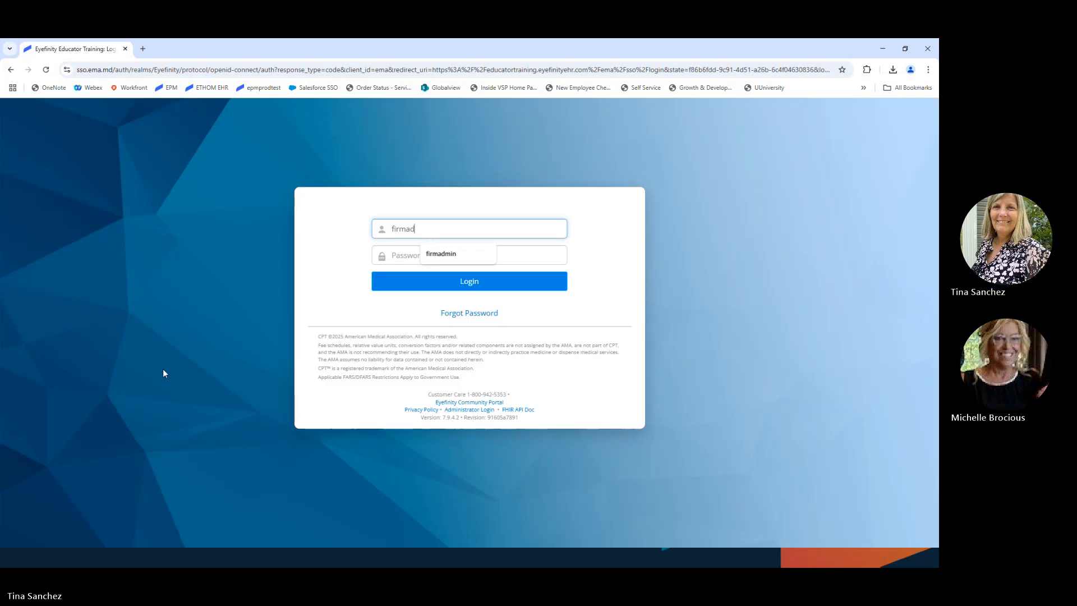
key(Down)
key(Tab)
text(****)
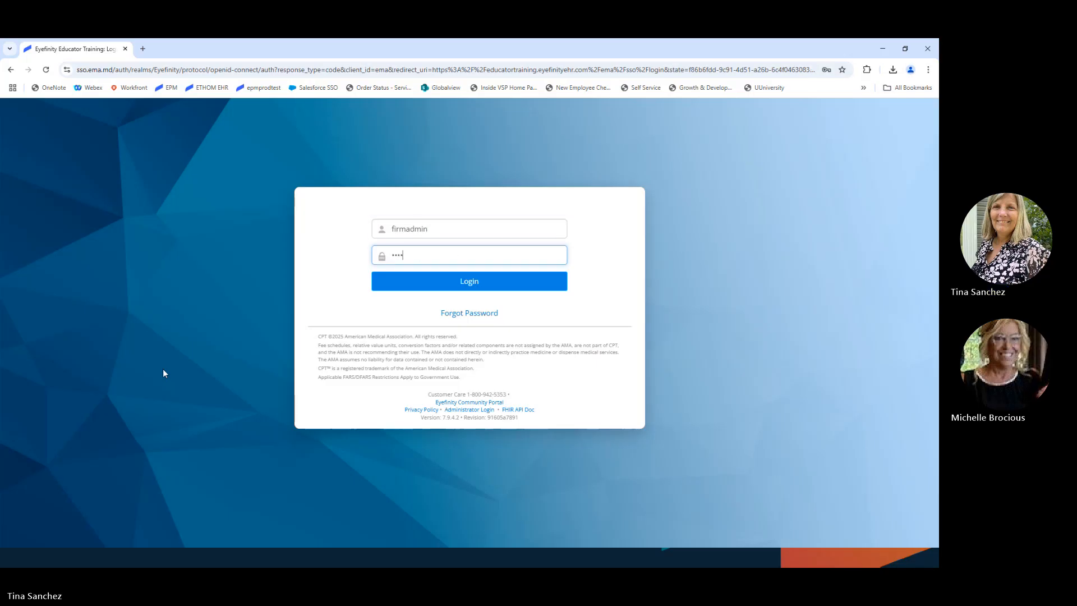
text(****)
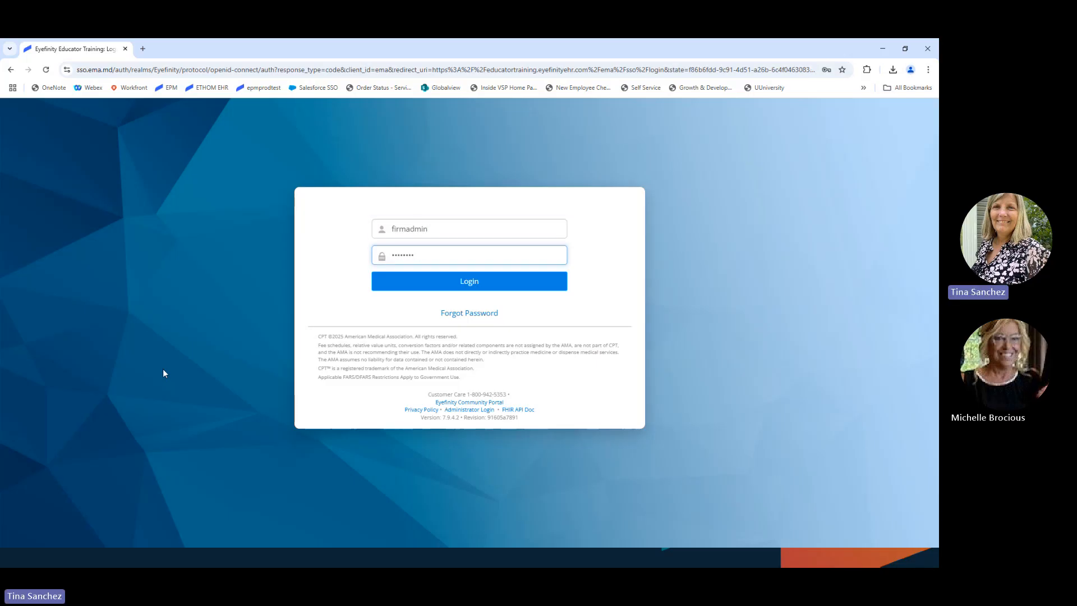
key(Return)
Step: After the incorrect-password error, retype the administrator password and log in
text(*********)
key(Return)
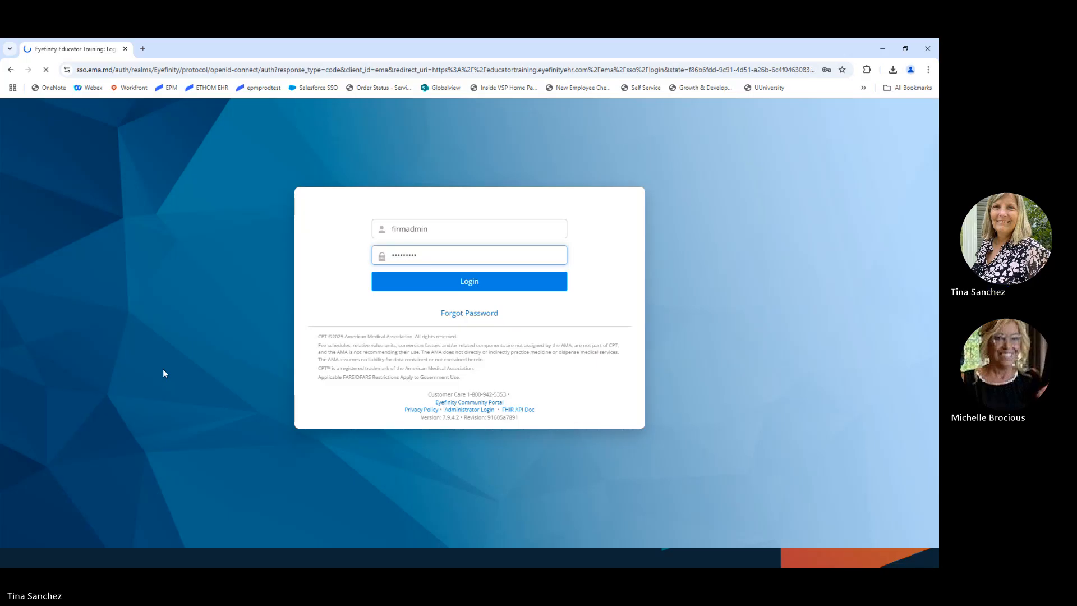
click(469, 264)
text(**)
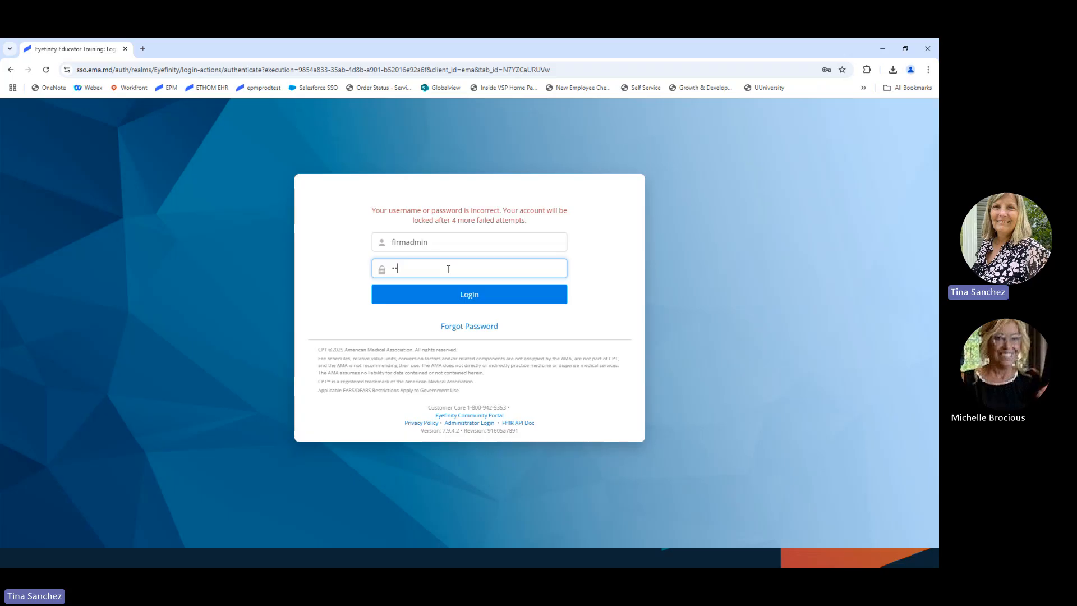
text(*******)
key(Return)
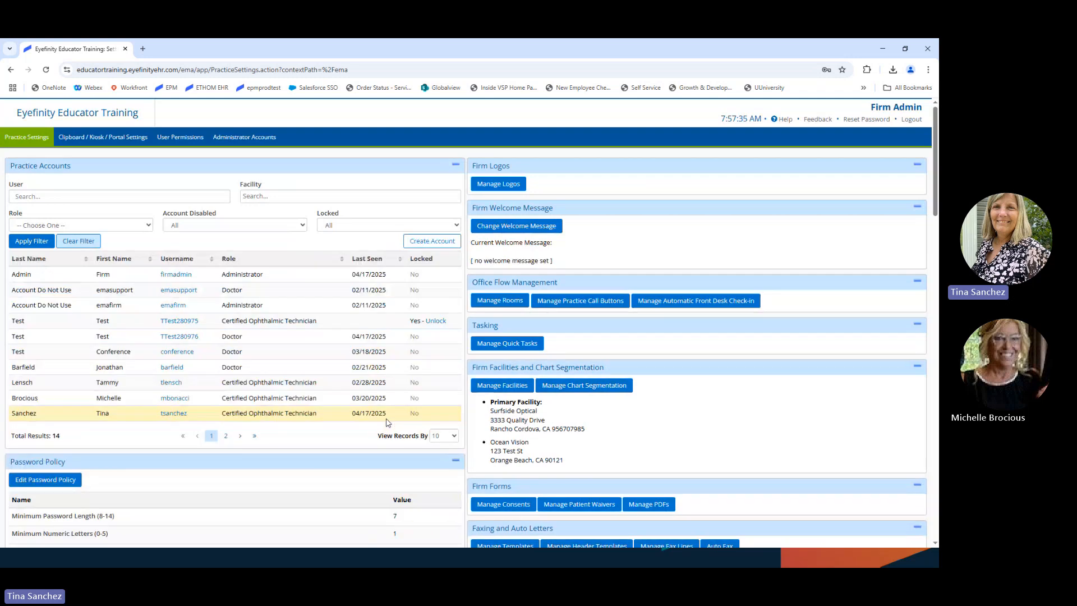
Step: Scroll Practice Settings down to the Manage Patient Portal Features panel
scroll(386, 423, down, 1)
scroll(306, 429, down, 2)
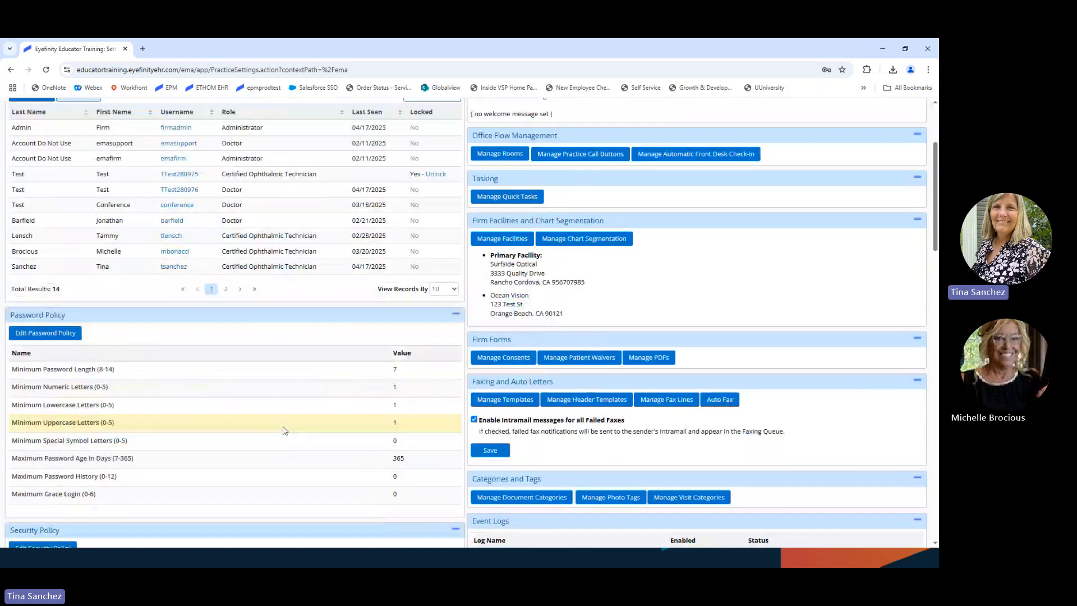
scroll(283, 430, down, 5)
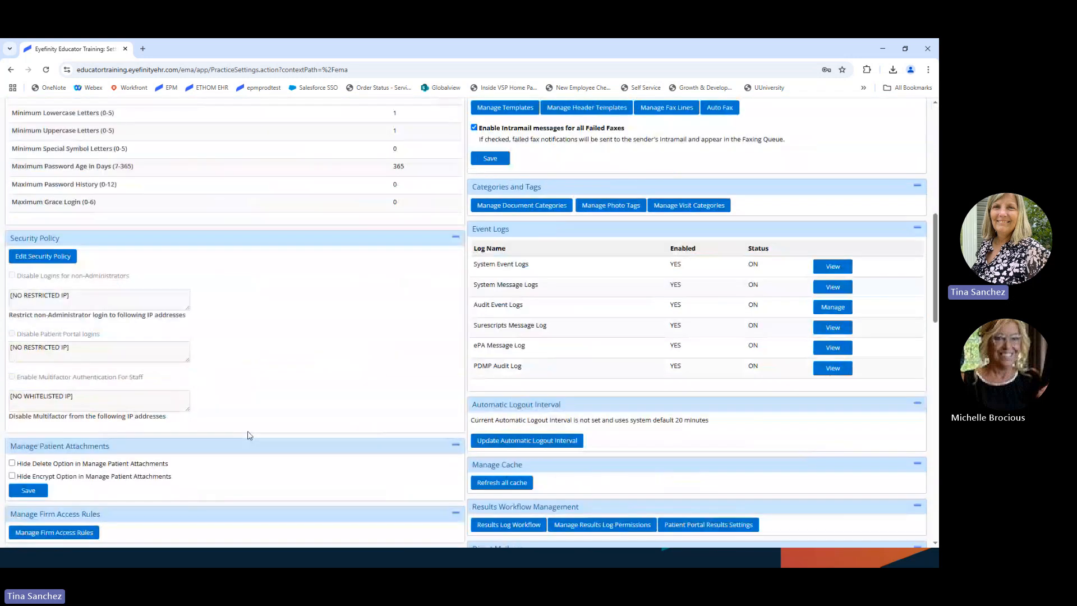
scroll(241, 432, down, 2)
scroll(239, 430, down, 3)
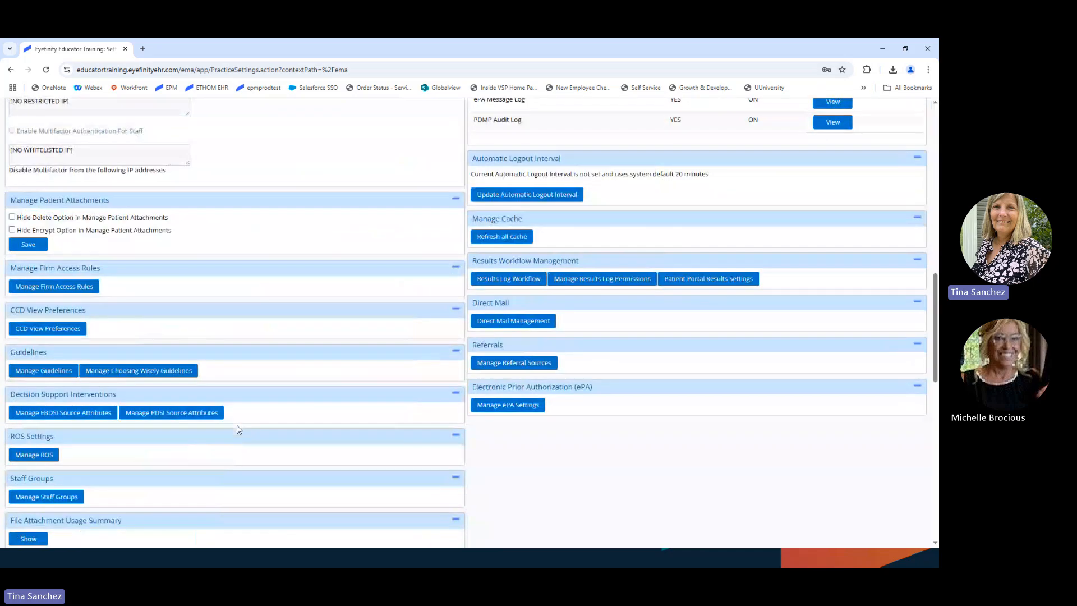
scroll(239, 430, down, 6)
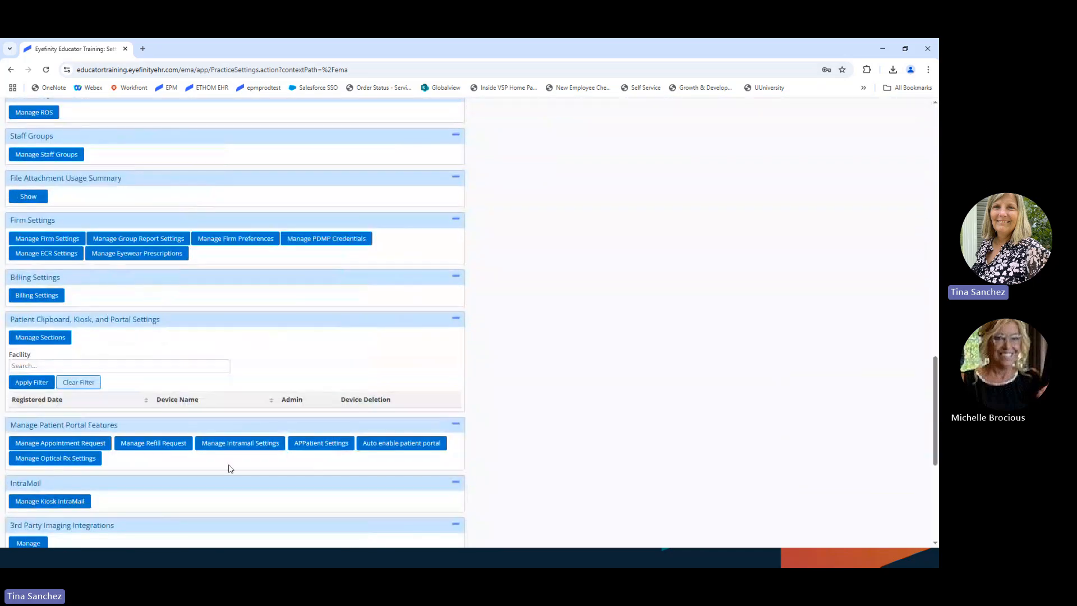
scroll(228, 468, down, 1)
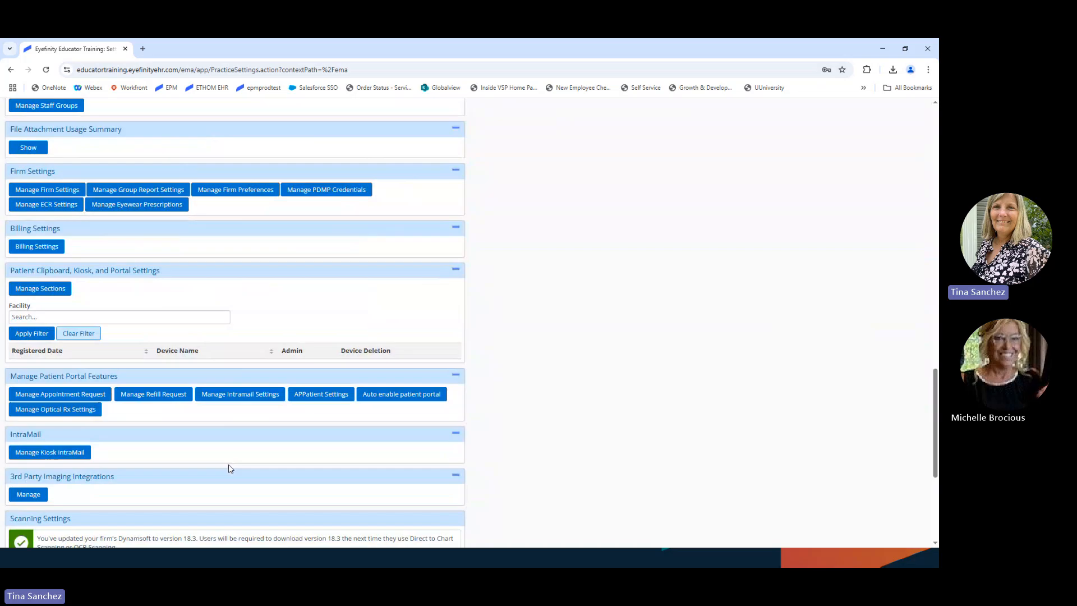
click(56, 399)
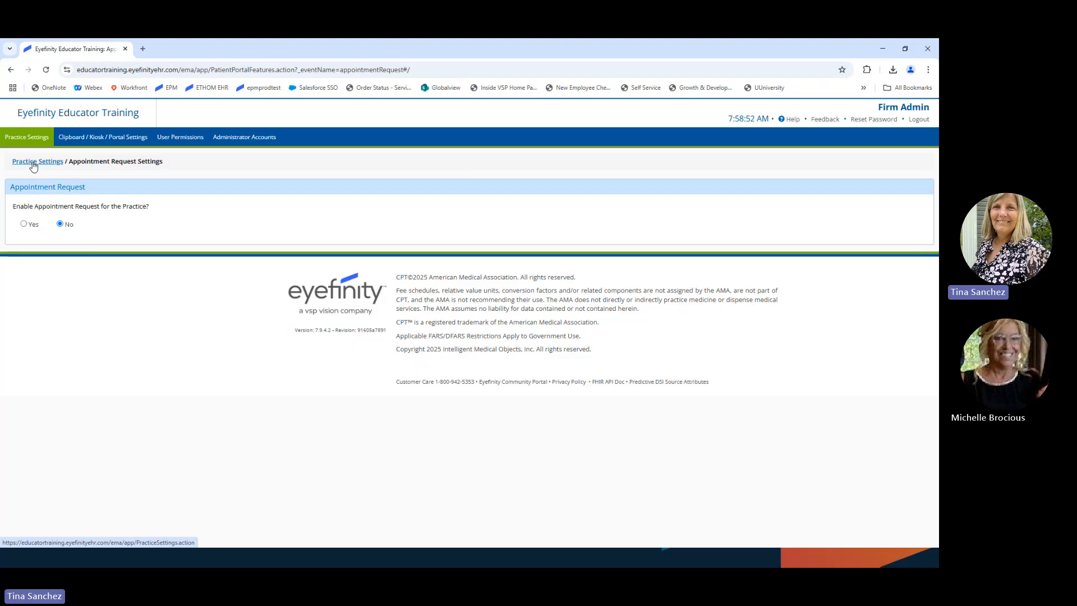
click(33, 167)
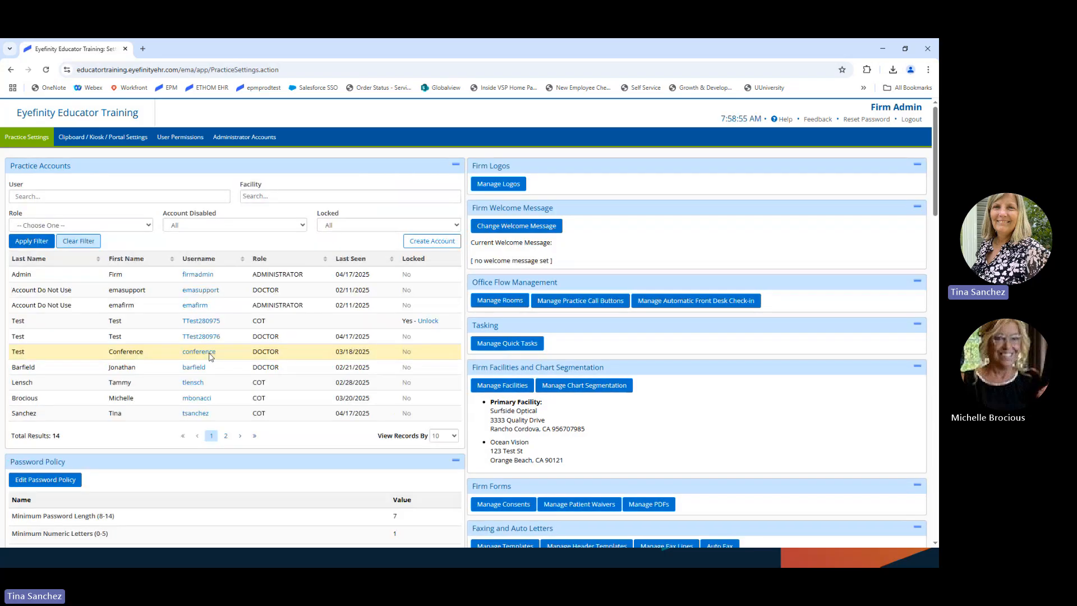
scroll(210, 357, down, 20)
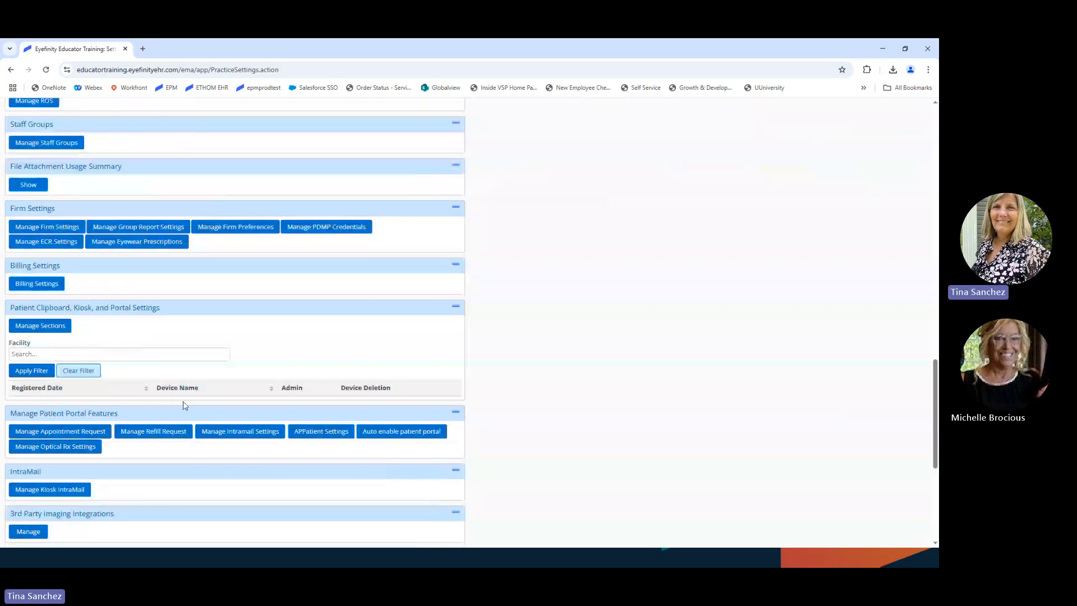
scroll(185, 405, down, 2)
click(156, 346)
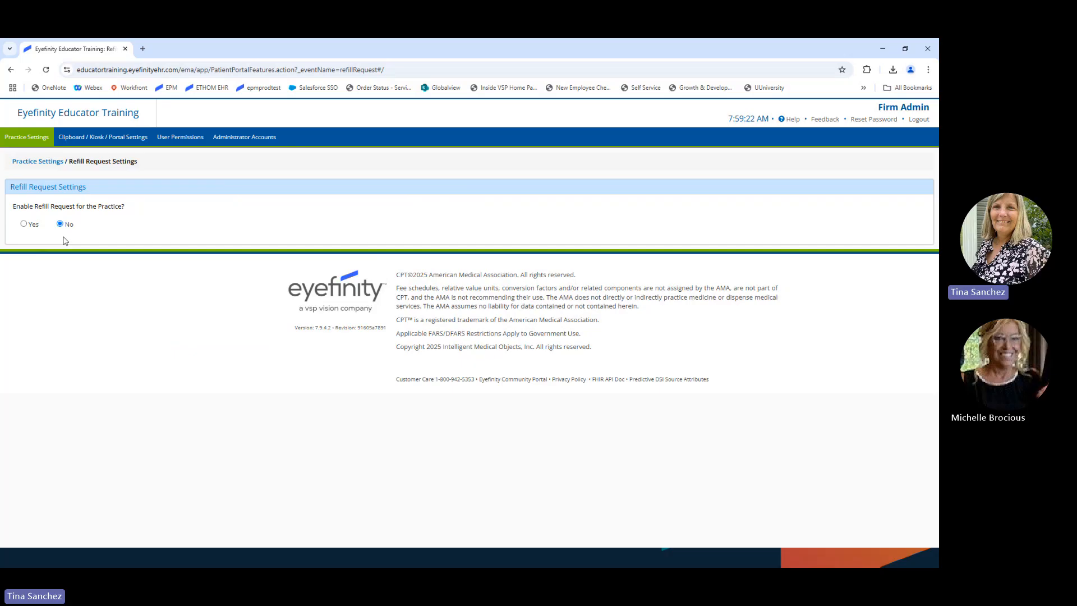
click(29, 164)
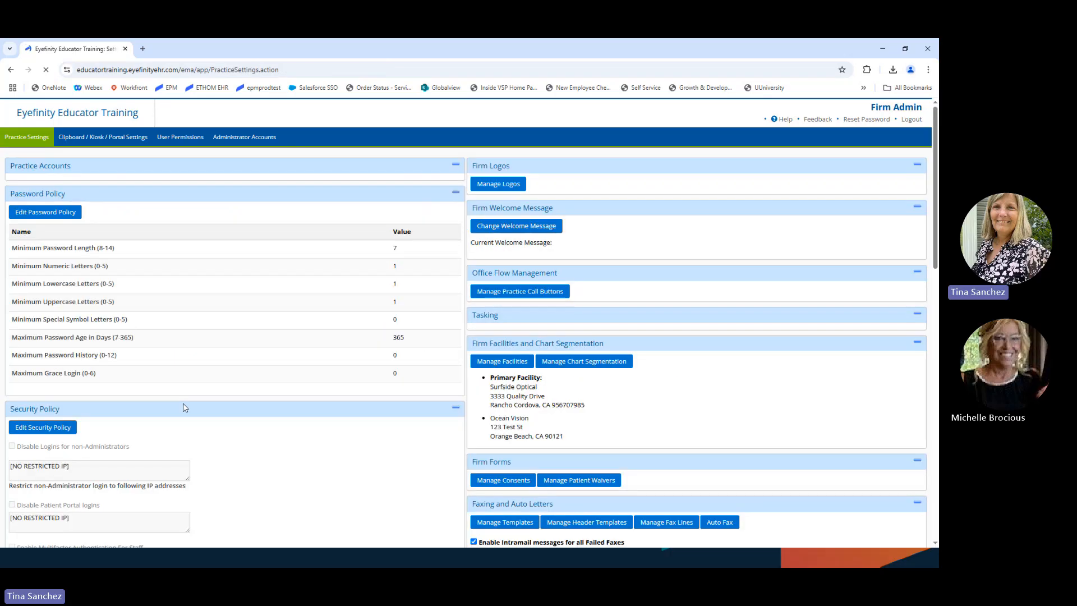
Step: Scroll back down Practice Settings to the portal features showing appointment and refill requests disabled
scroll(219, 419, down, 1)
scroll(256, 433, down, 20)
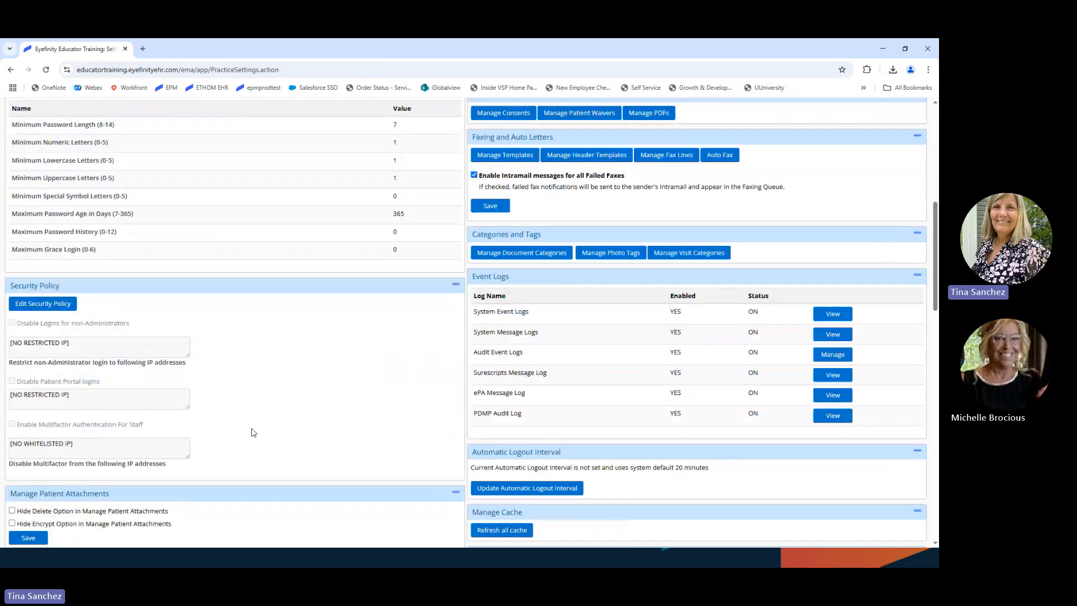
scroll(251, 434, down, 1)
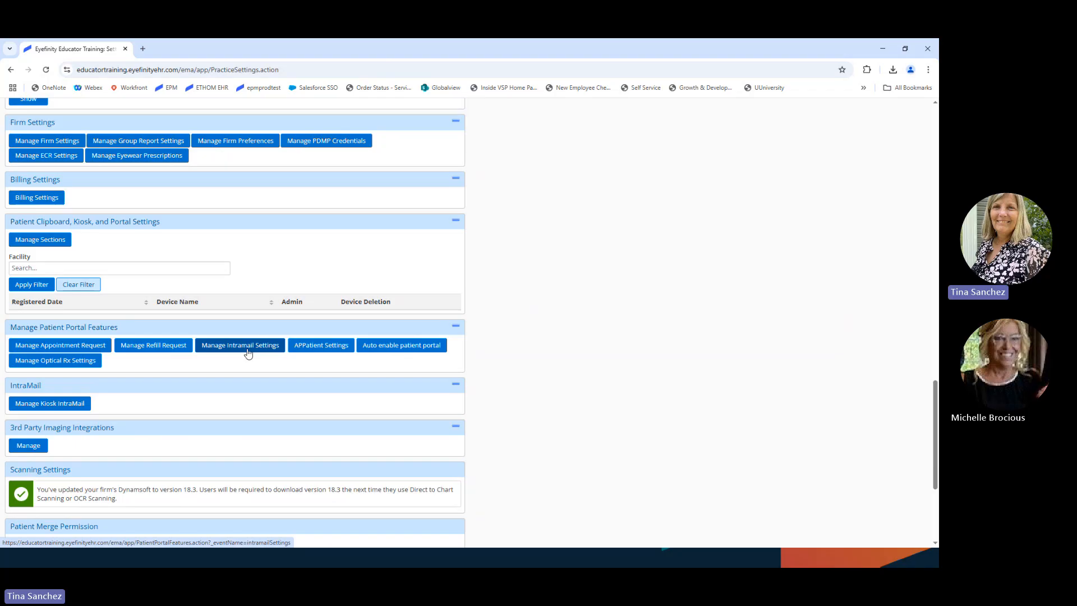
click(240, 349)
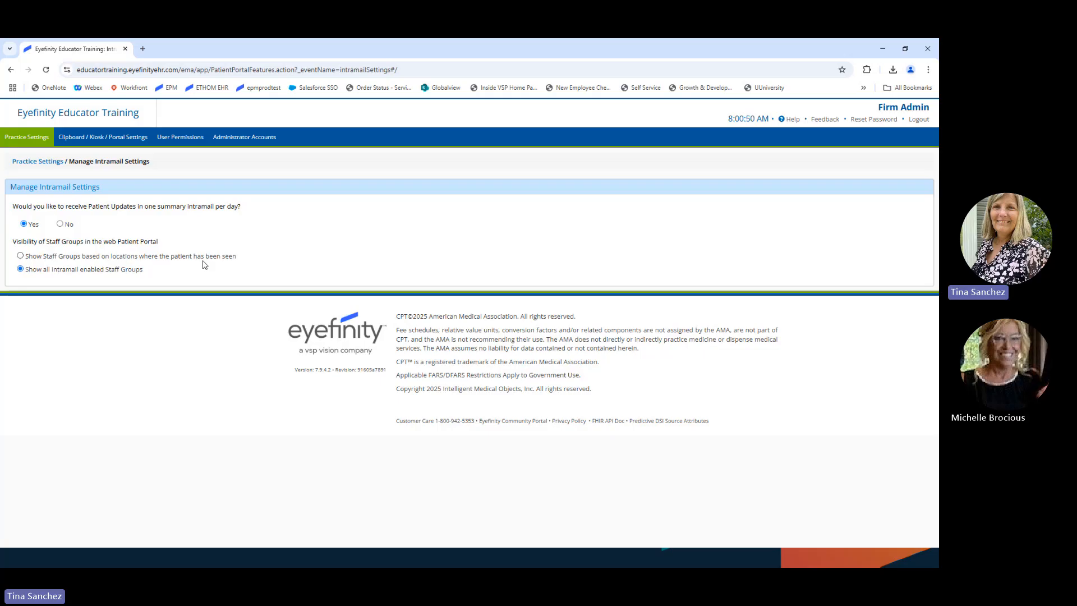
click(32, 164)
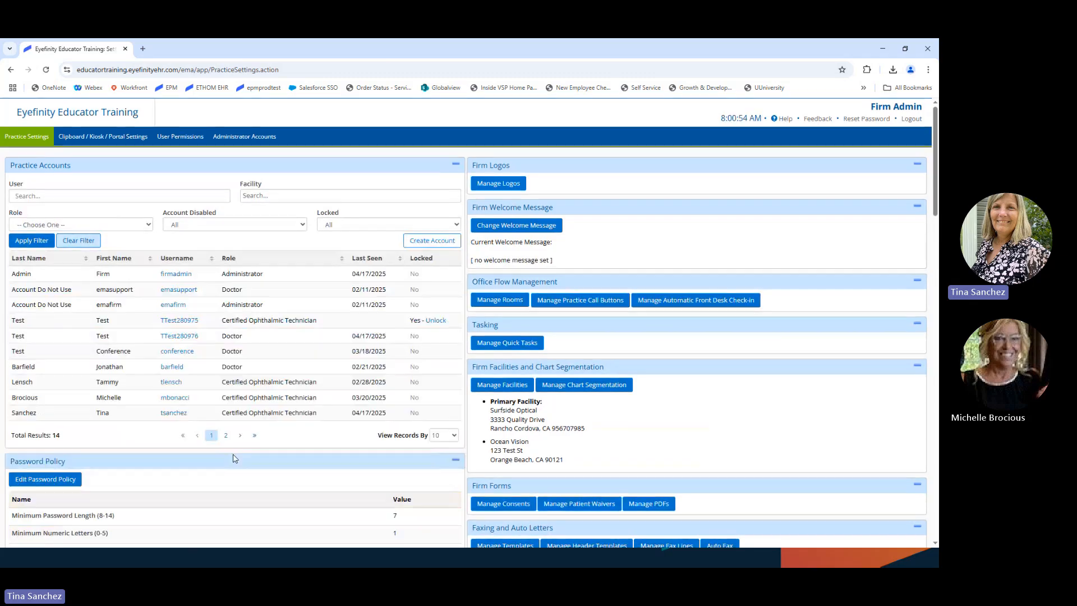
scroll(234, 458, down, 6)
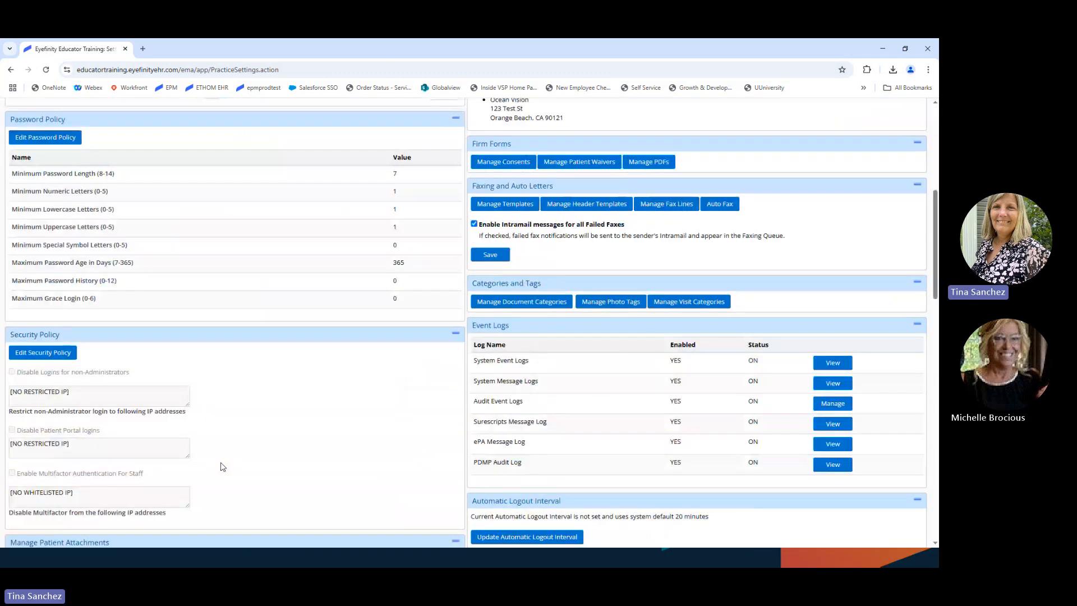
scroll(222, 466, down, 6)
scroll(220, 470, down, 7)
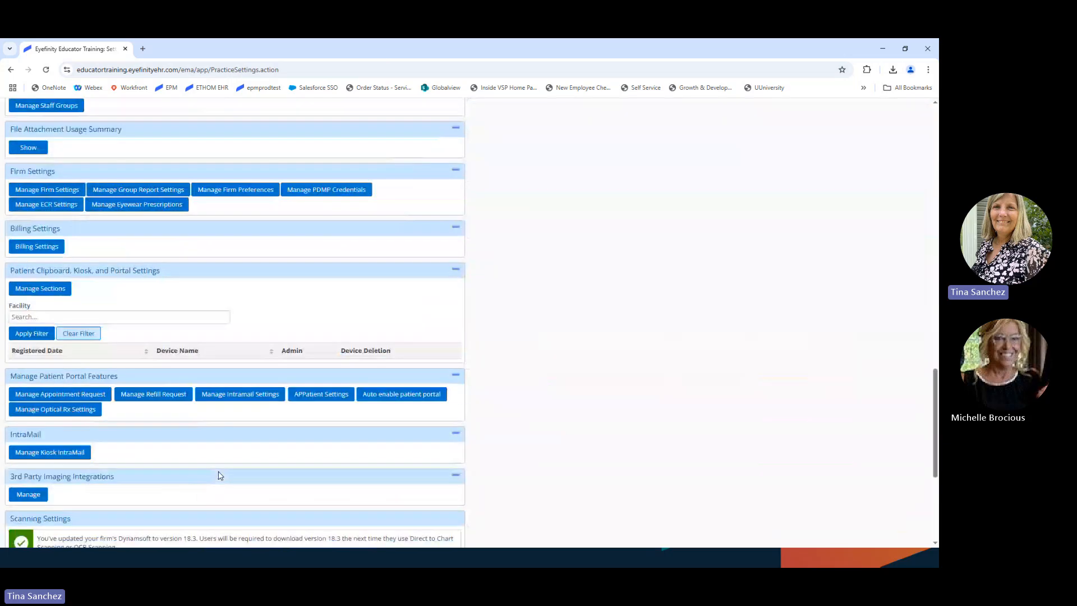
click(321, 394)
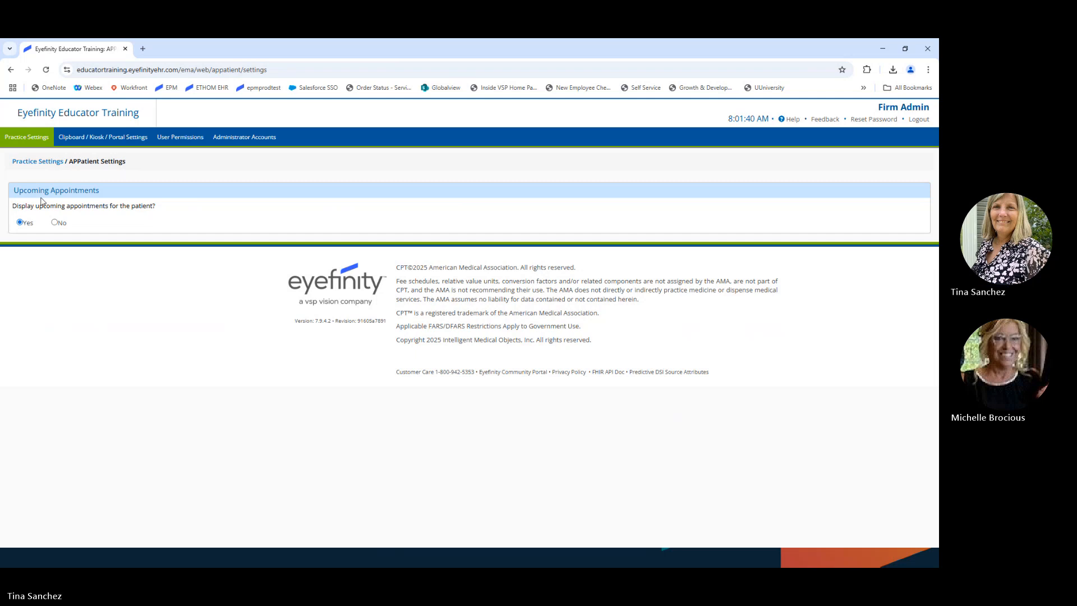
click(35, 163)
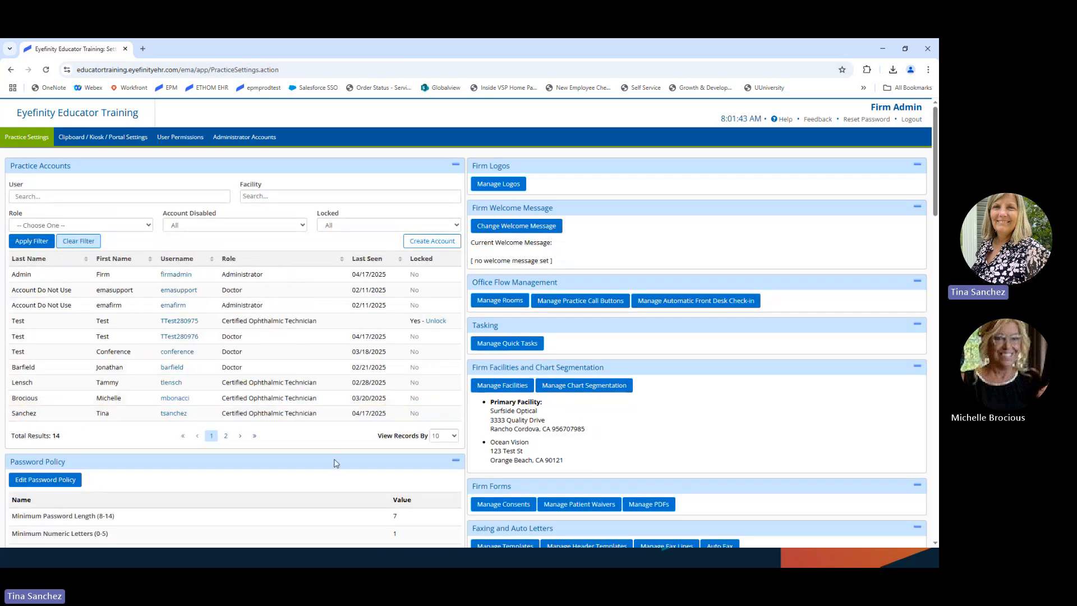
Step: Scroll Practice Settings down past IntraMail and imaging settings to the patient portal features
scroll(280, 456, down, 2)
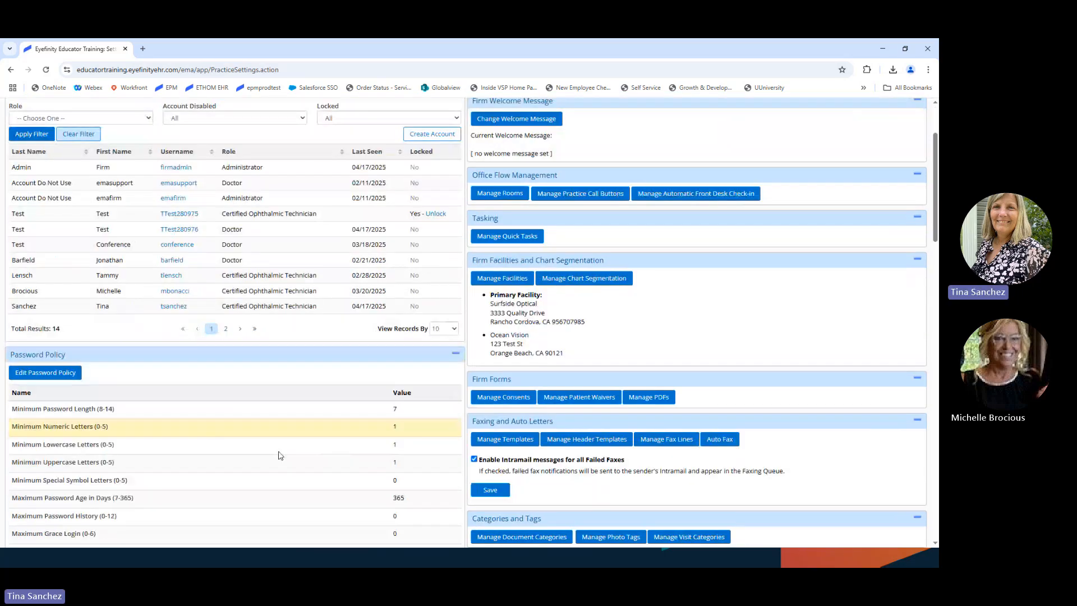
scroll(280, 456, down, 2)
scroll(269, 448, down, 3)
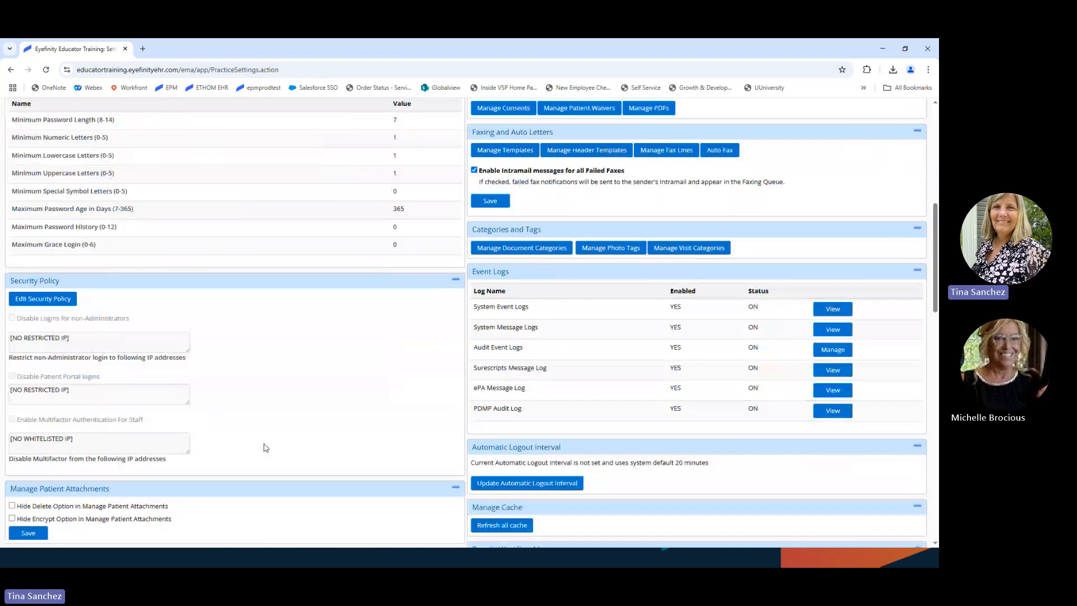
scroll(266, 448, down, 1)
scroll(274, 475, down, 15)
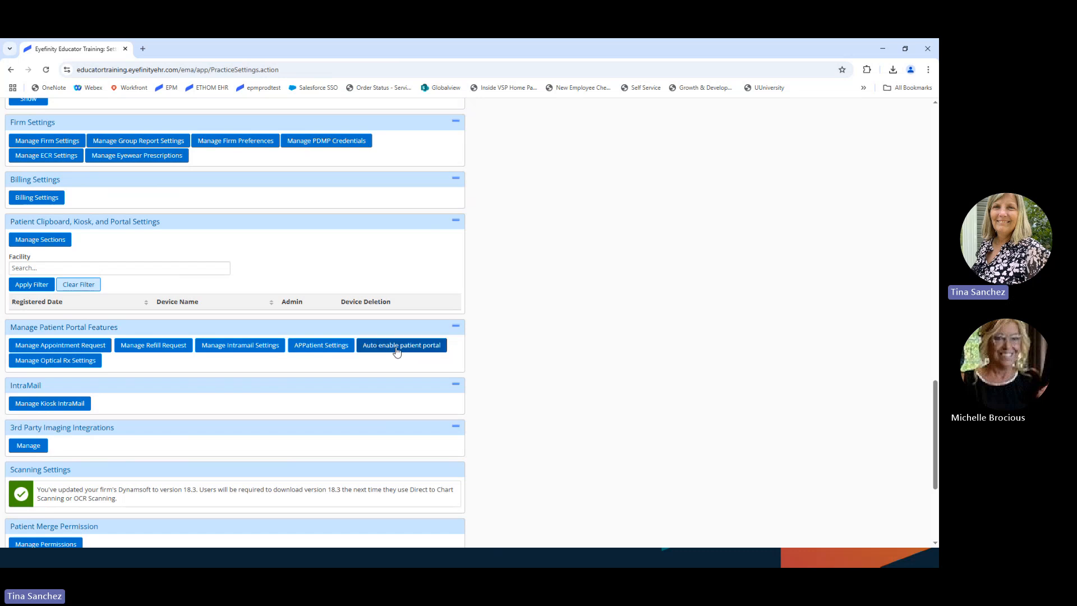
Step: Check Auto Enable Patient Portal, leave portal auto-enabling on visit creation at No, and return
click(397, 352)
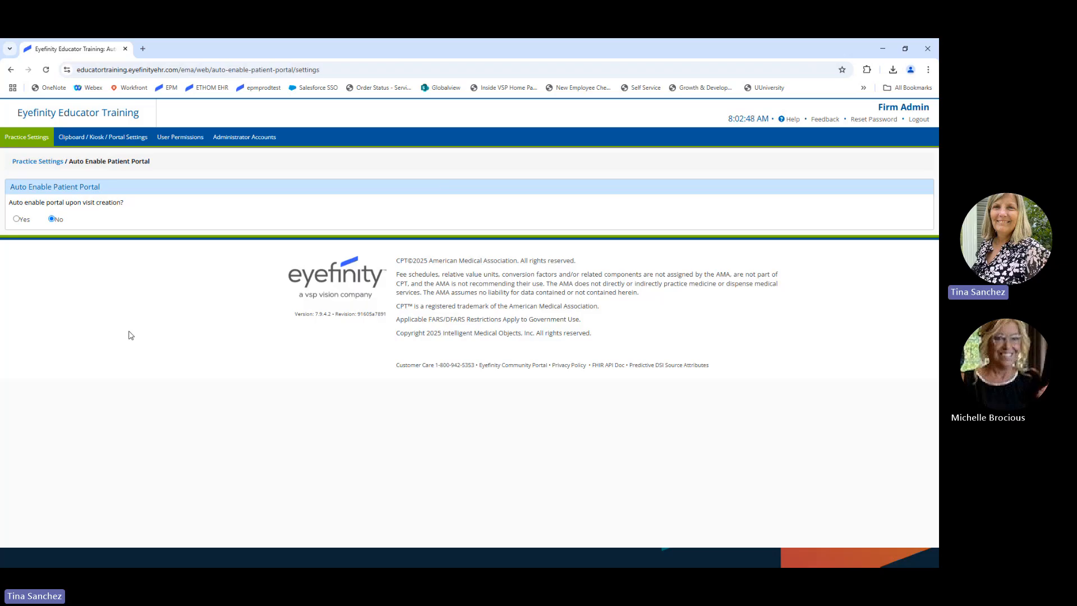
click(29, 162)
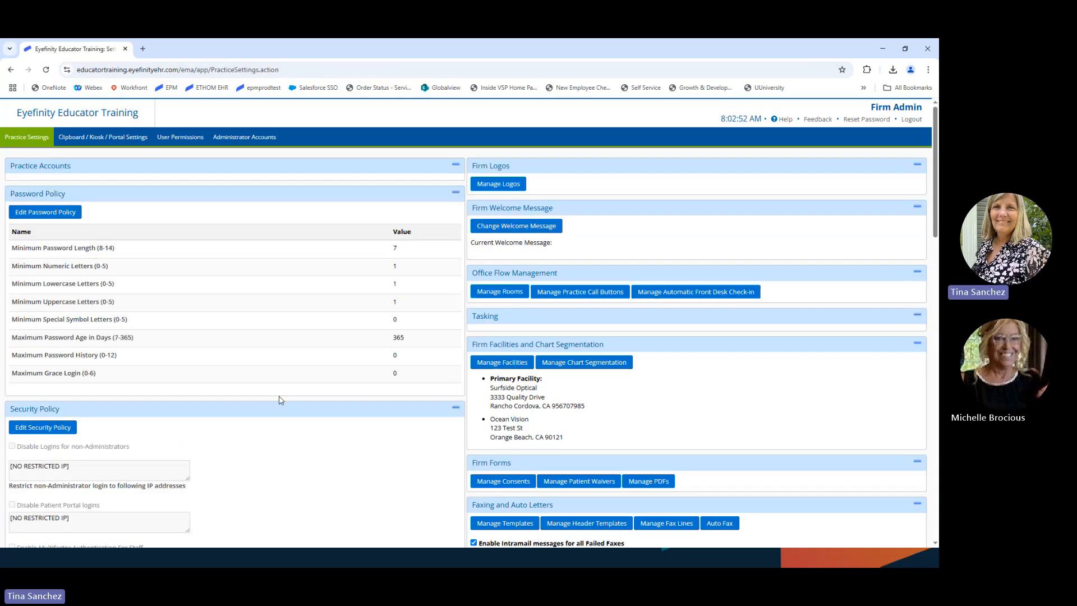
Step: Open Manage Optical Rx Settings, where showing glasses and contact lens prescriptions is set to Yes
scroll(268, 406, down, 2)
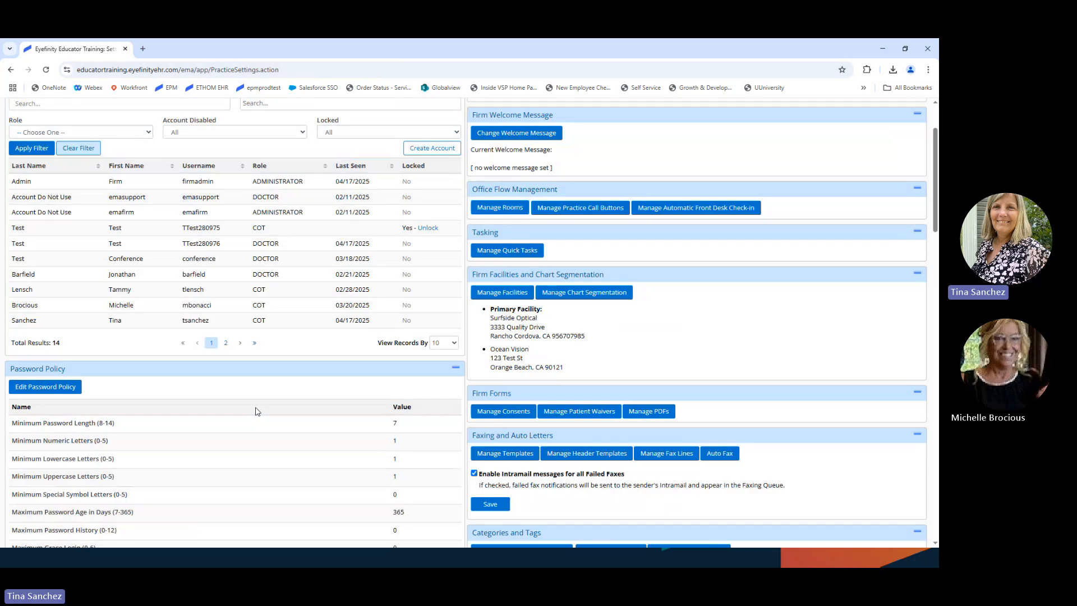
scroll(256, 411, down, 20)
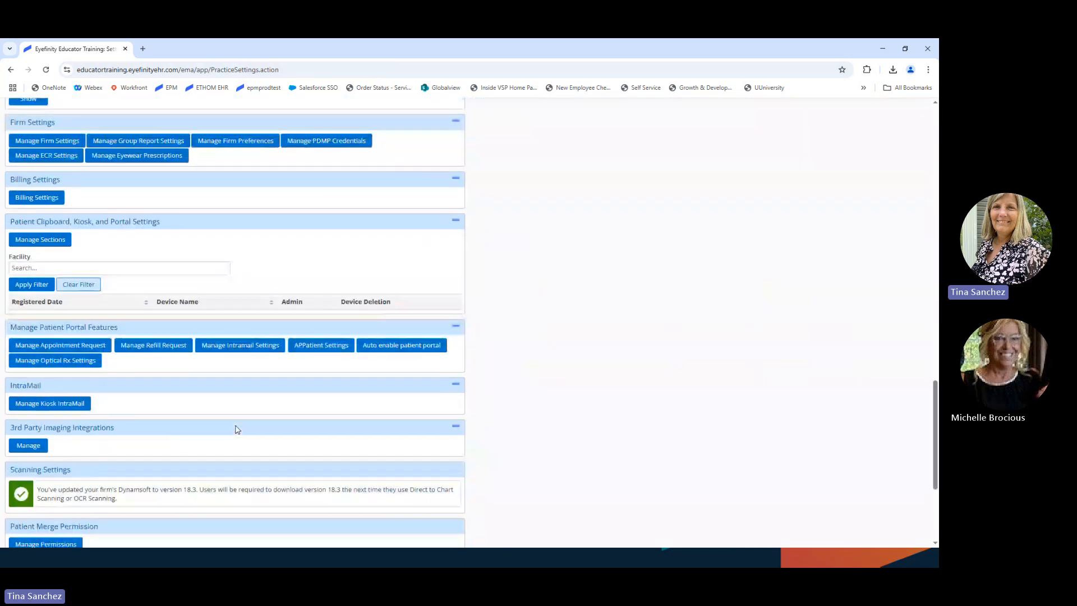
click(50, 362)
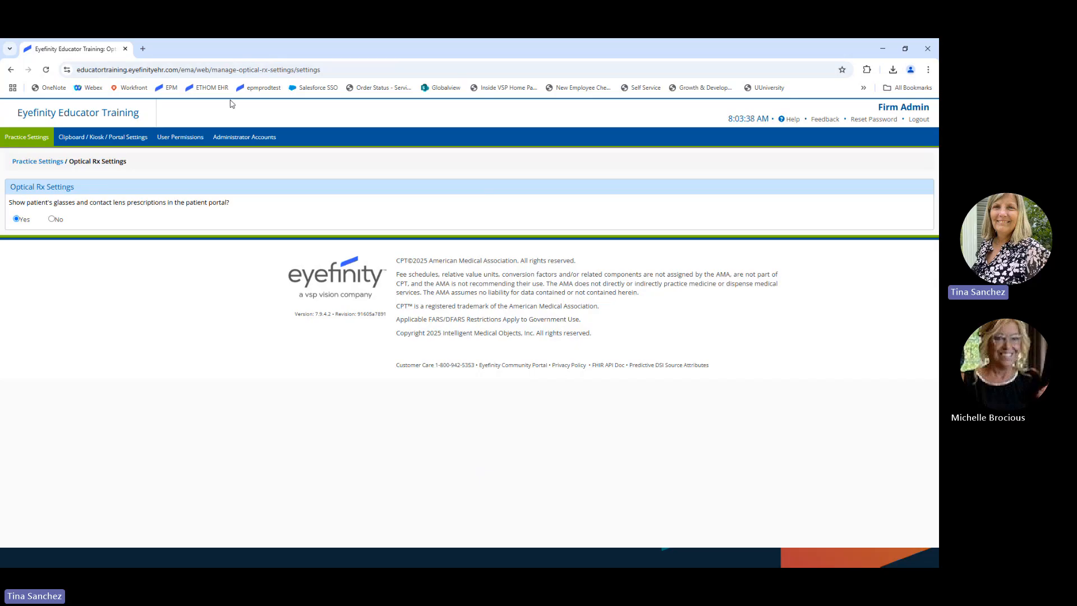
Step: Return from Optical Rx Settings to Practice Settings and scroll to the Staff Groups panel
click(42, 161)
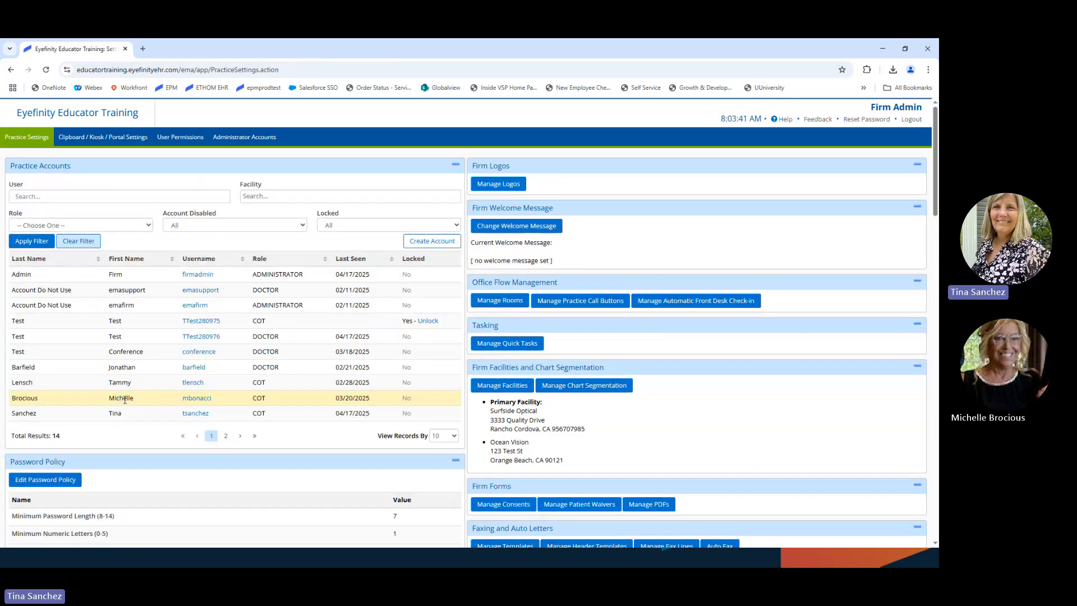
scroll(135, 443, down, 2)
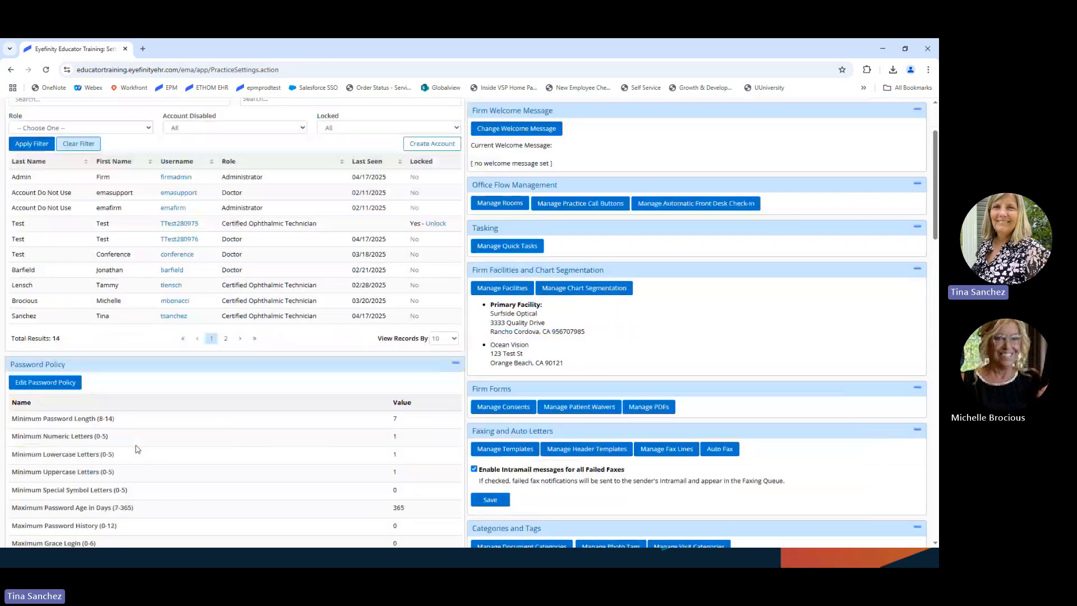
scroll(185, 446, down, 2)
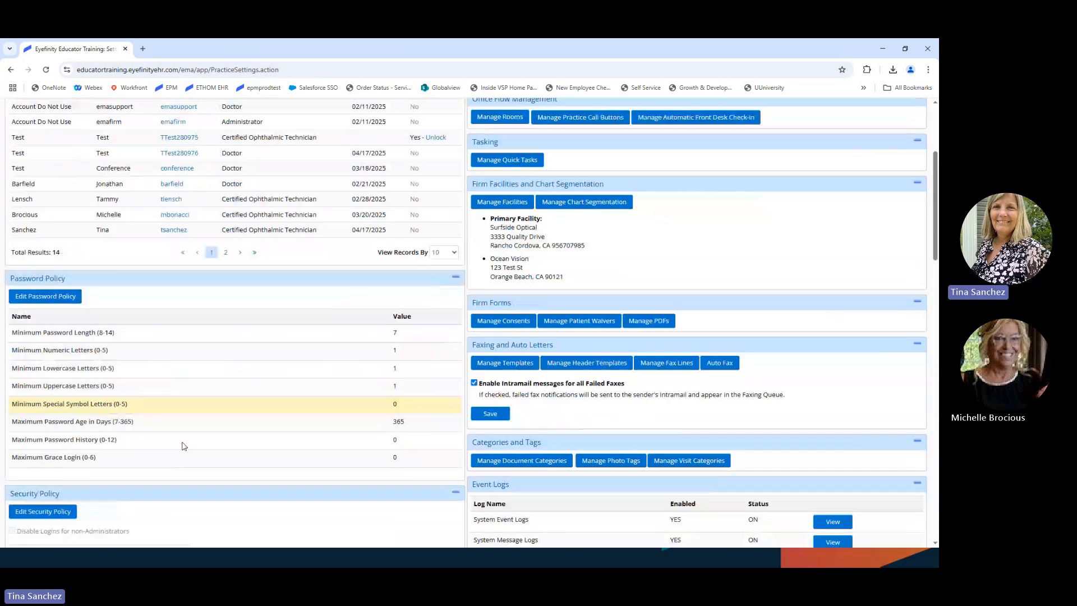
scroll(184, 445, down, 5)
scroll(184, 449, down, 2)
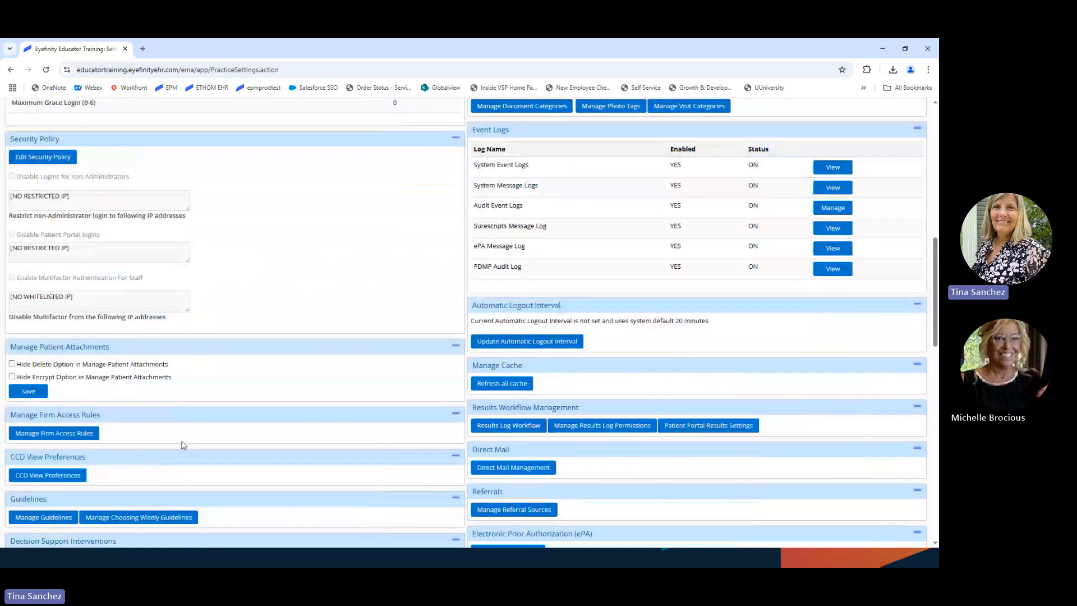
scroll(212, 421, down, 6)
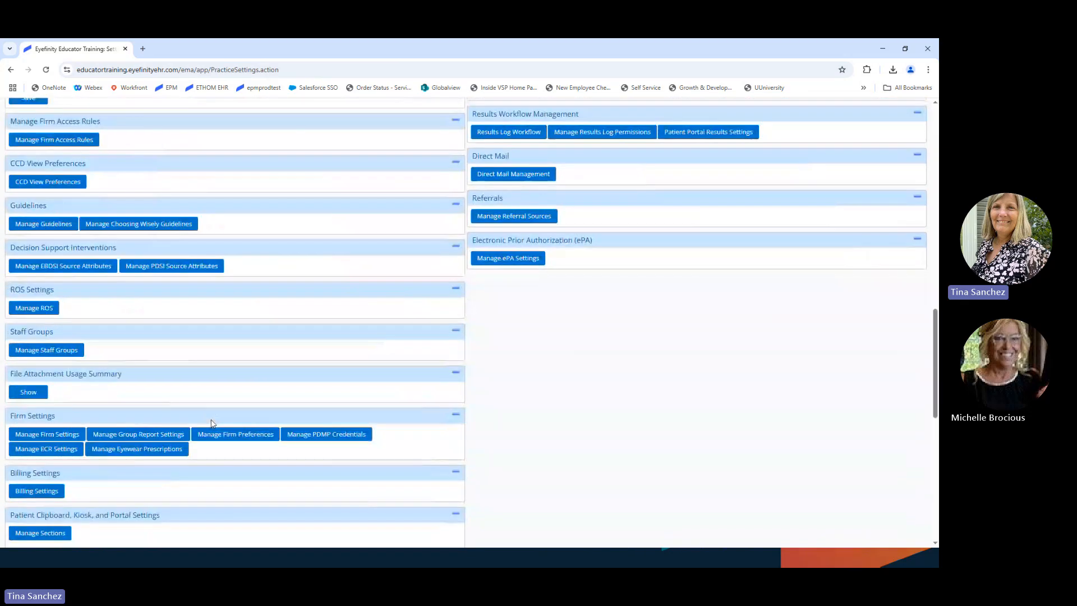
scroll(165, 492, down, 5)
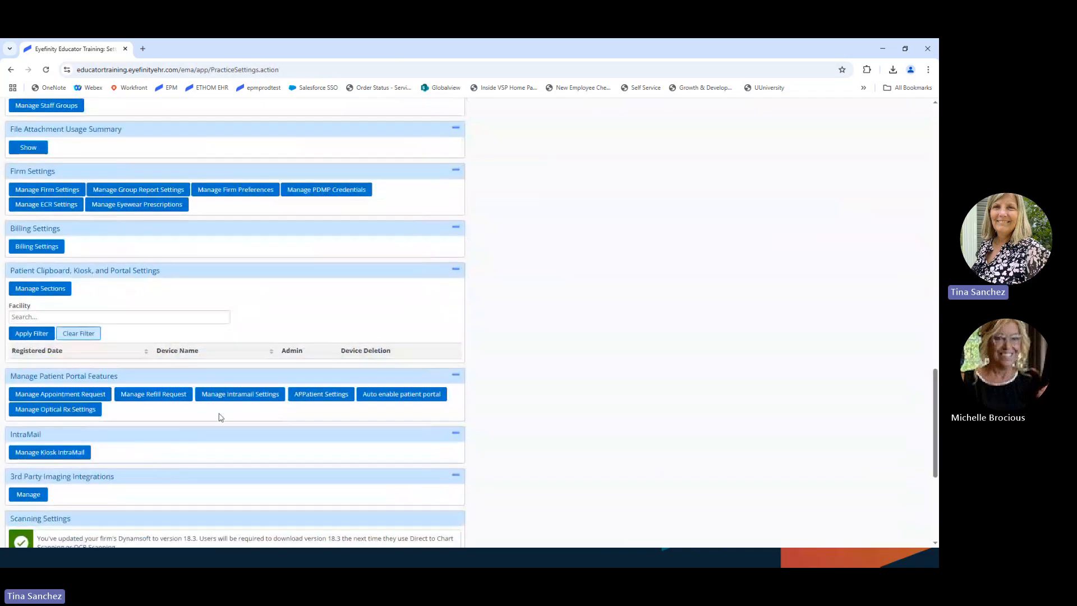
scroll(255, 398, up, 1)
scroll(256, 398, up, 3)
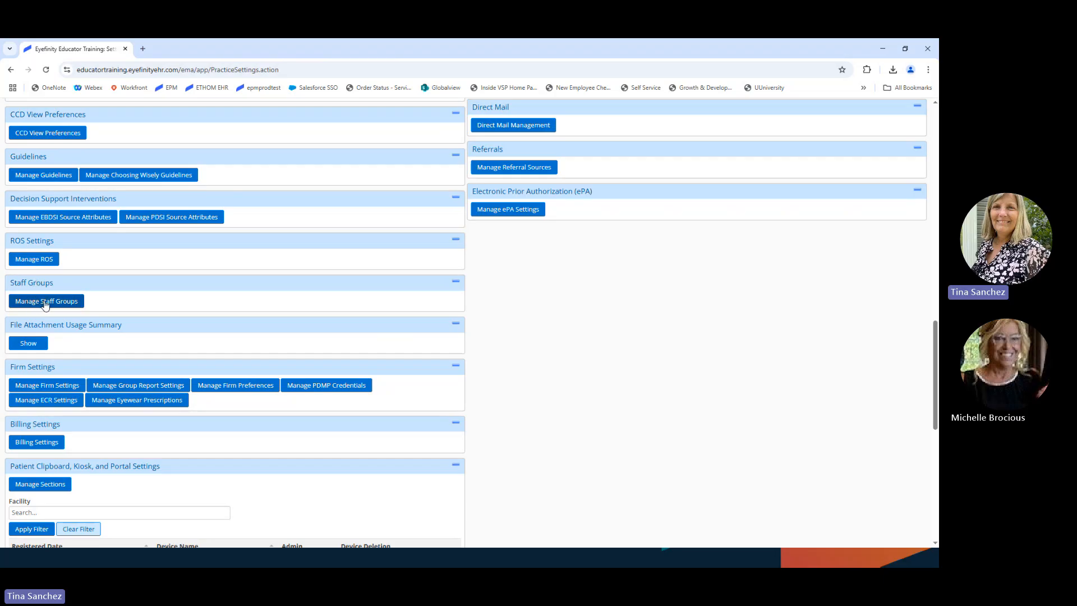
Step: Open Manage Staff Groups to list the Patient Portal Refill Requests and Visit Requests groups
click(50, 304)
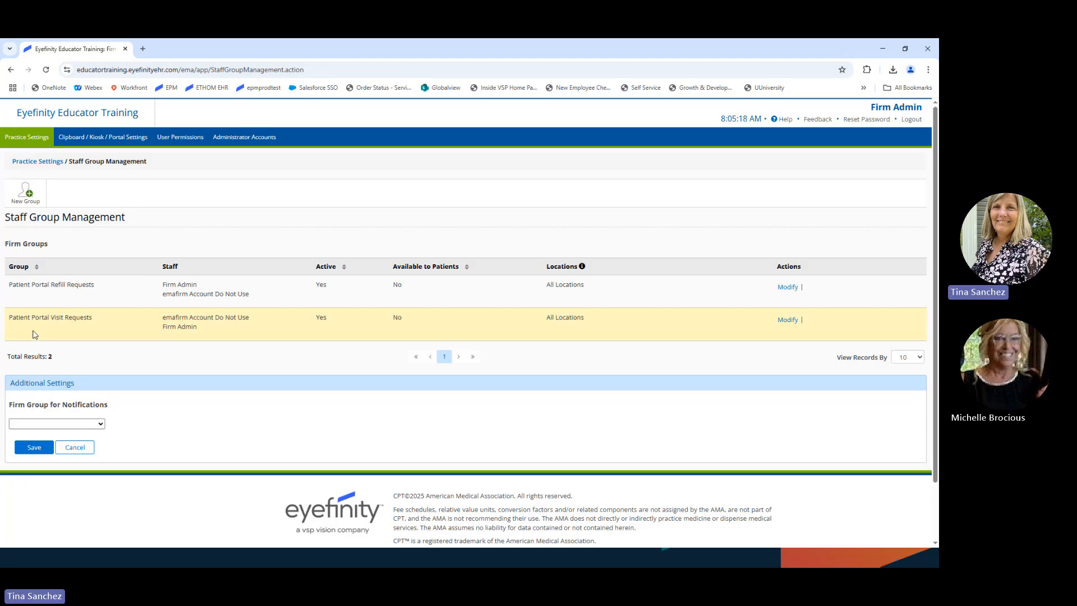
click(788, 320)
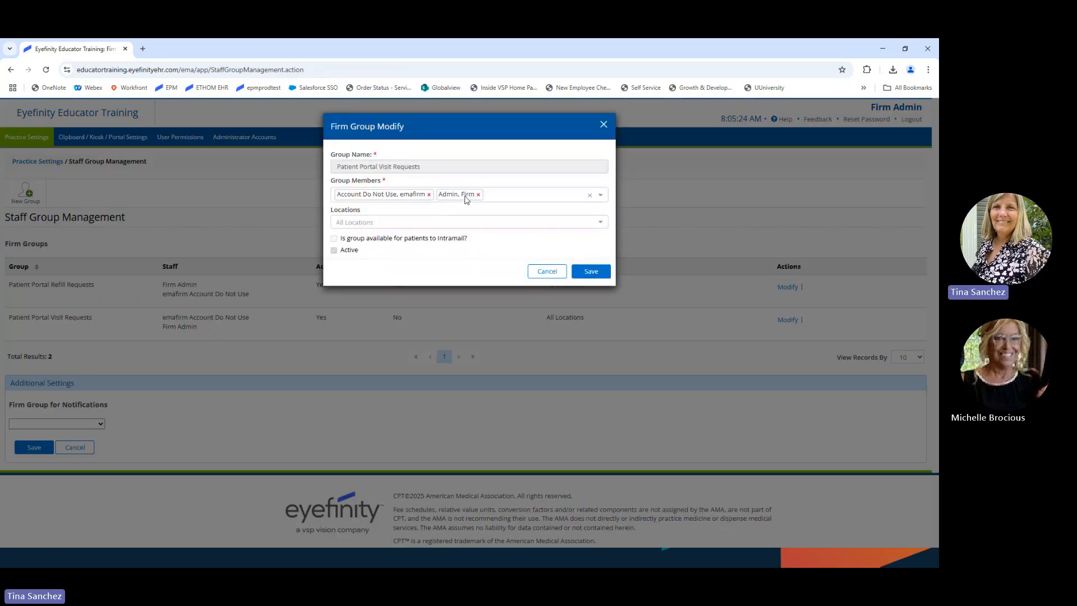
click(602, 195)
scroll(413, 253, down, 5)
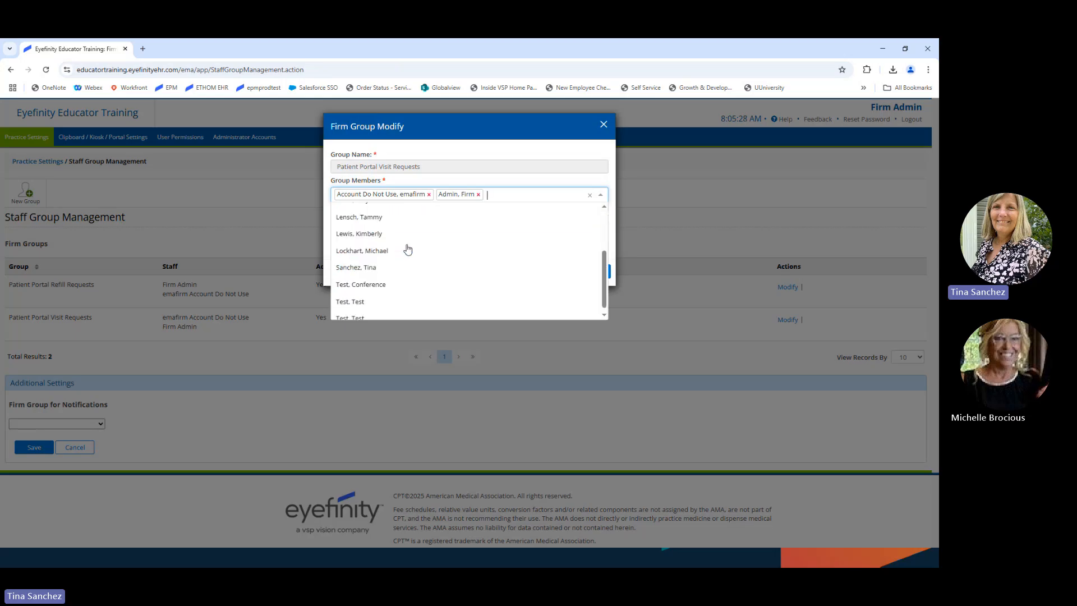
scroll(416, 263, up, 3)
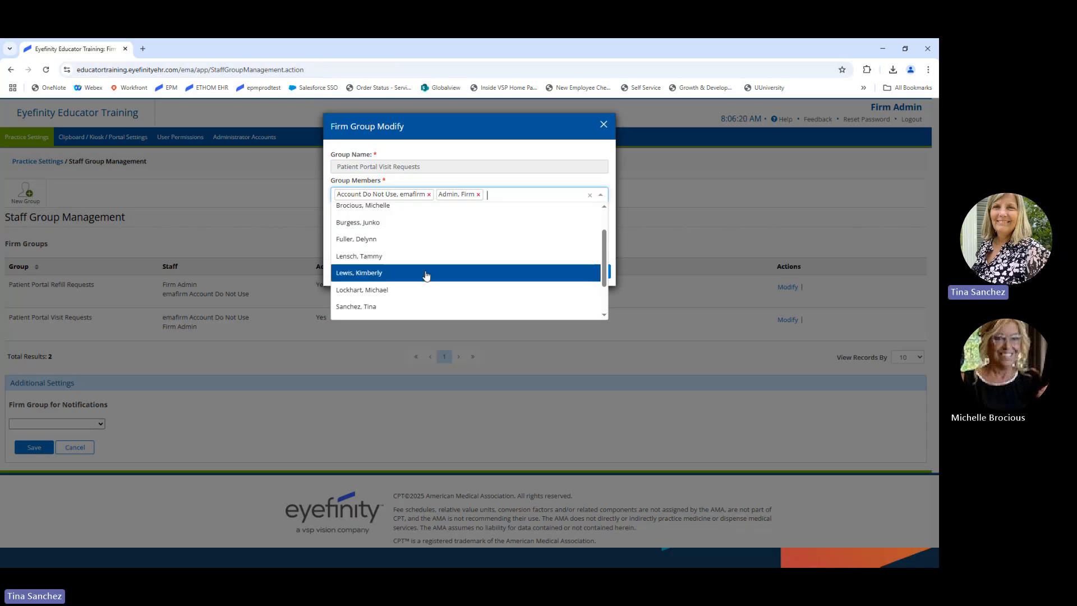
click(603, 125)
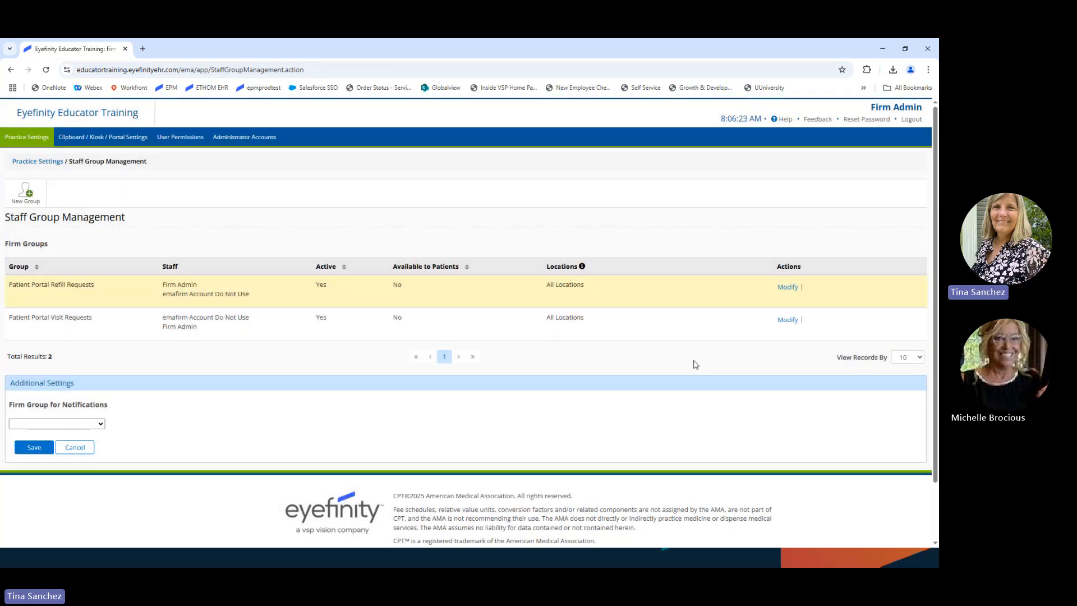
Step: Start a new staff group, check its location list left at All Locations, then cancel it
click(24, 192)
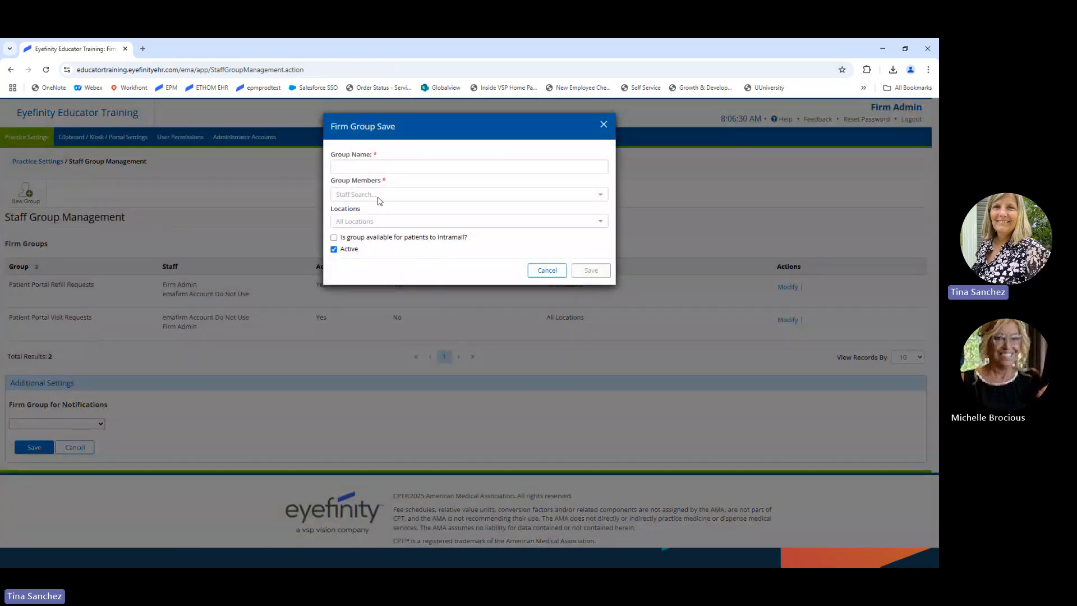
click(384, 223)
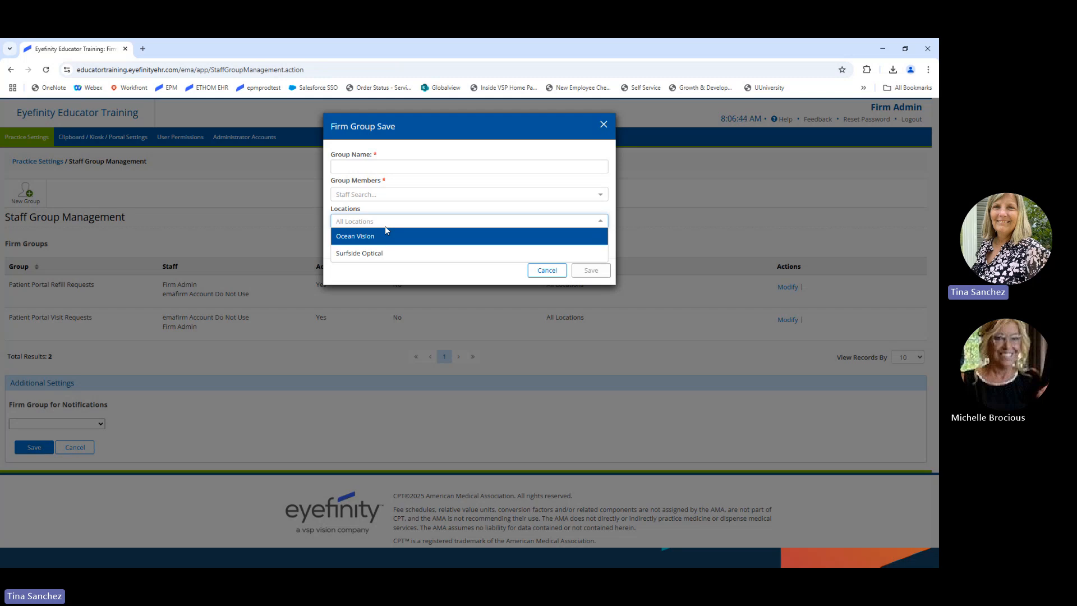
click(372, 280)
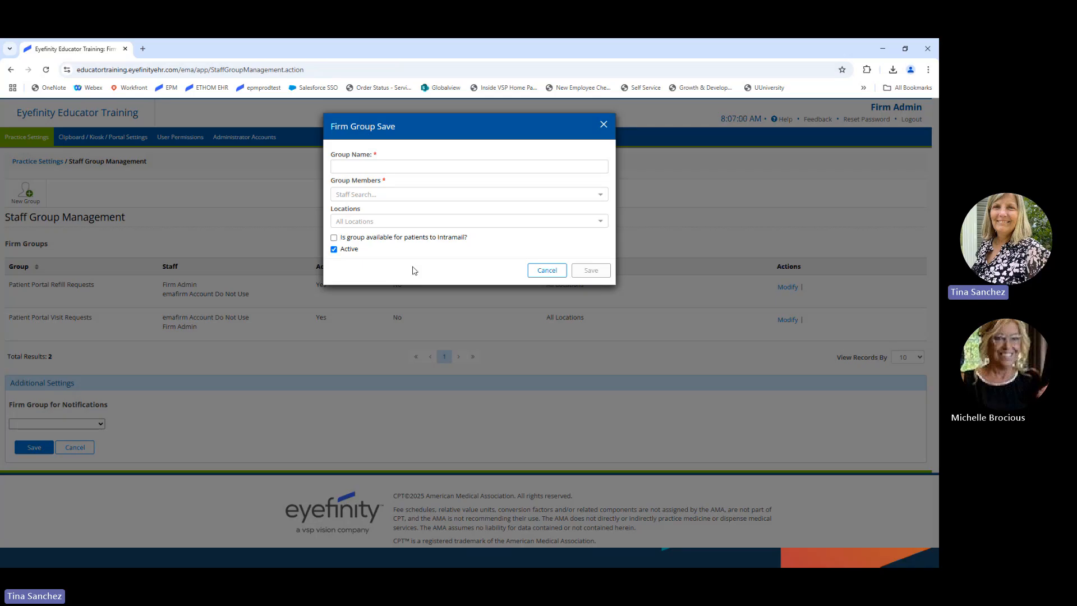
click(546, 271)
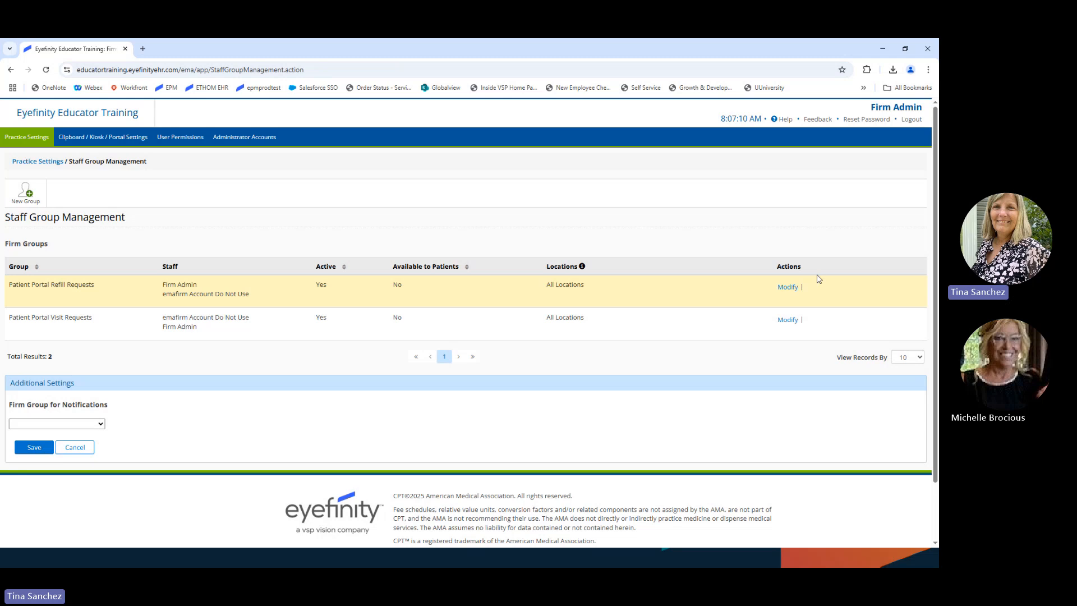
click(788, 287)
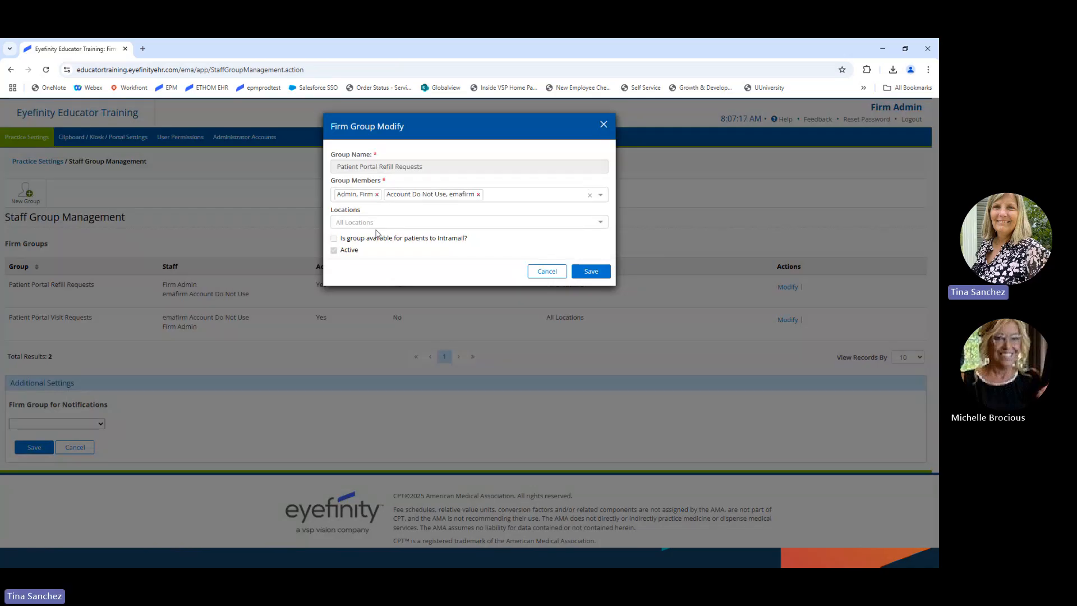
click(497, 223)
click(399, 245)
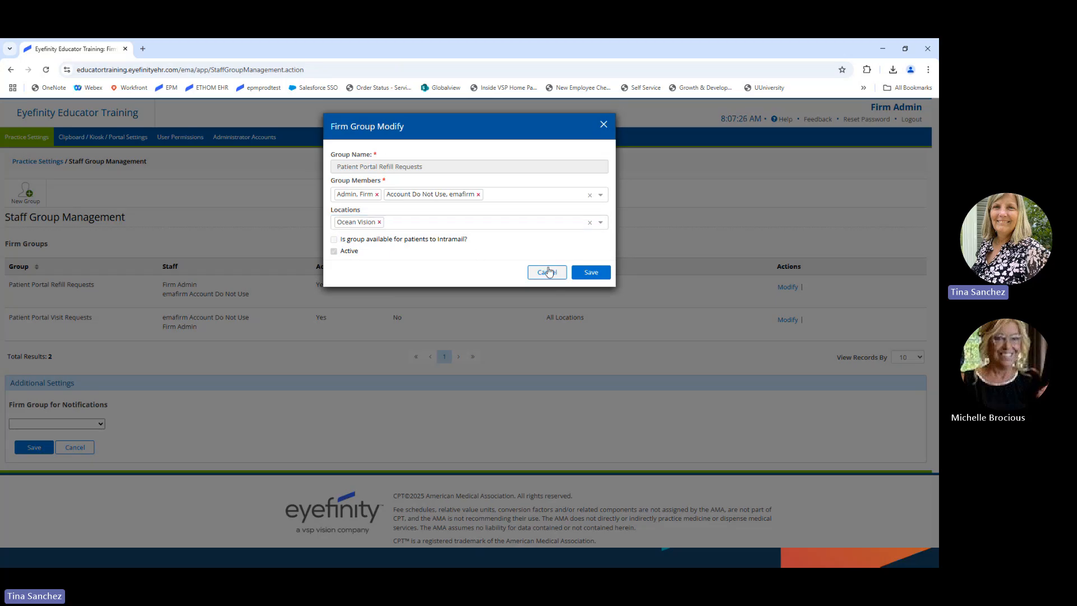
click(603, 125)
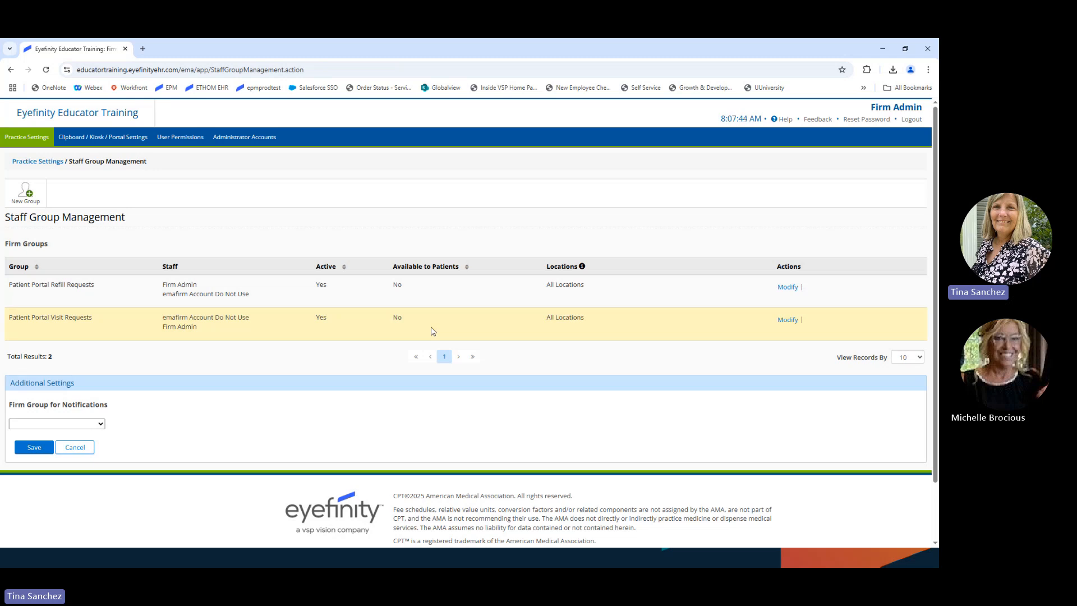
Step: Return to Practice Settings and open Manage Sections under Patient Clipboard, Kiosk, and Portal Settings
click(75, 448)
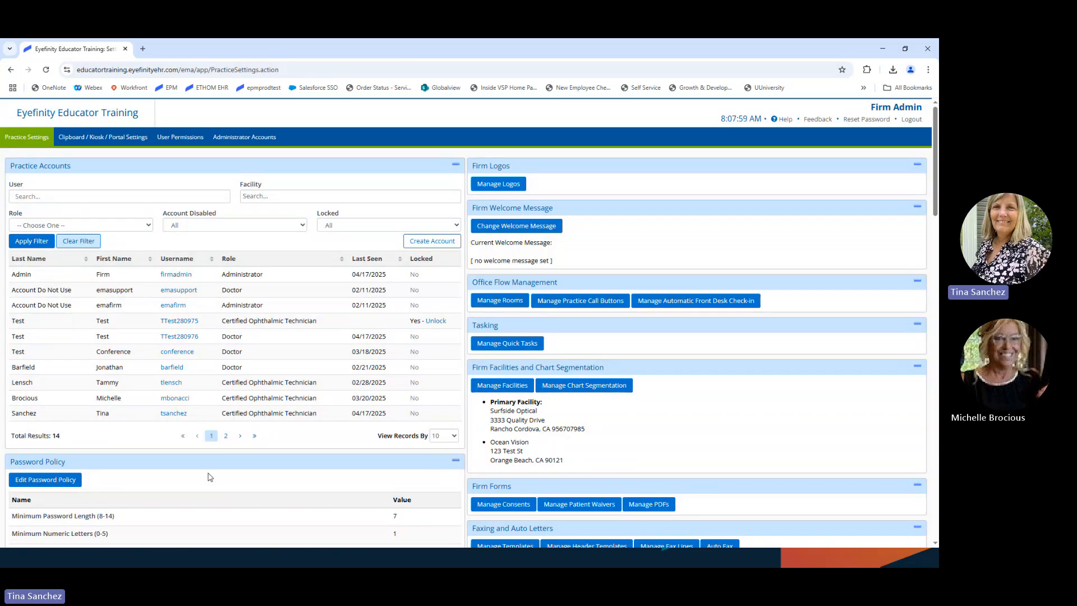
scroll(210, 478, down, 1)
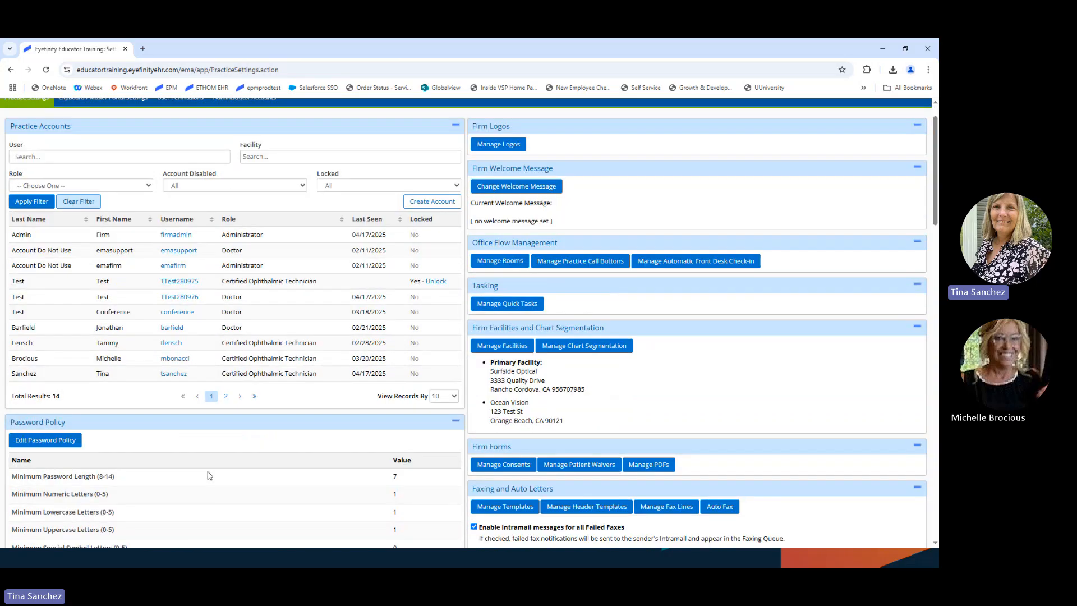
scroll(208, 476, down, 3)
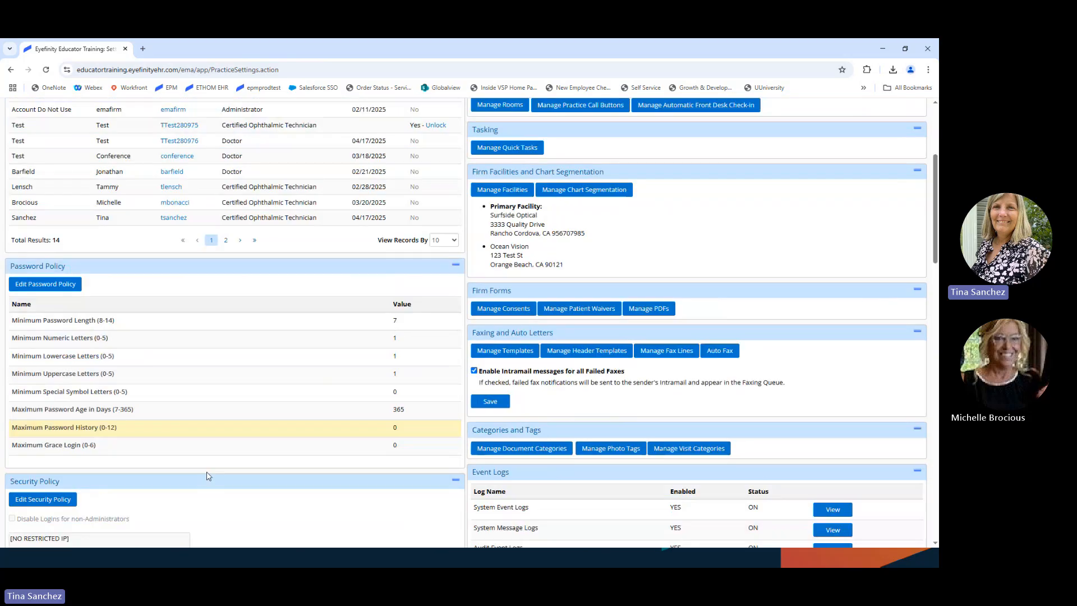
scroll(208, 475, down, 3)
scroll(208, 475, down, 3)
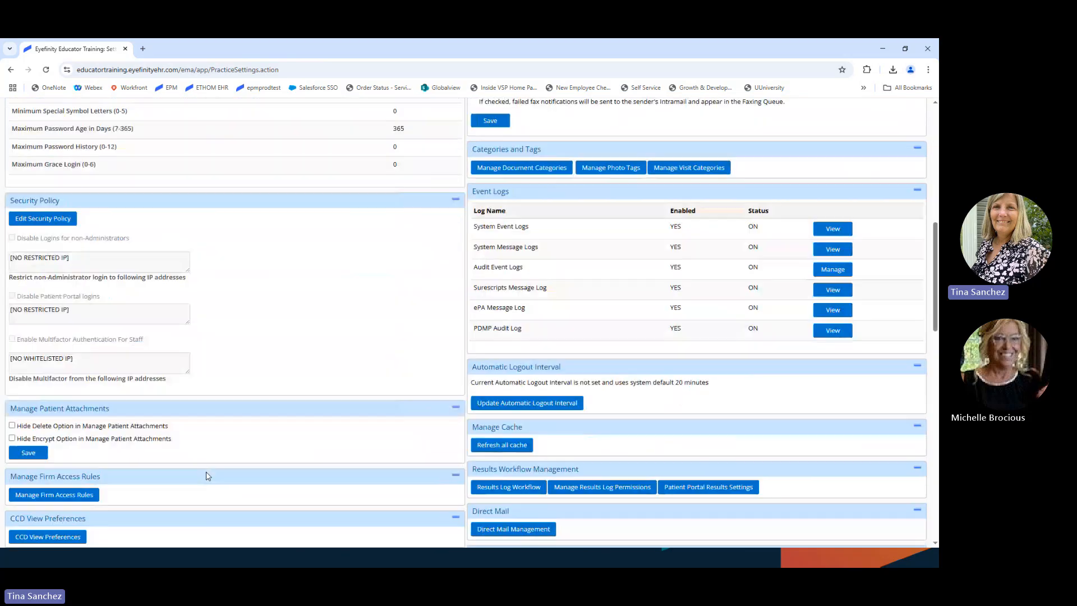
scroll(209, 476, down, 3)
scroll(208, 476, down, 7)
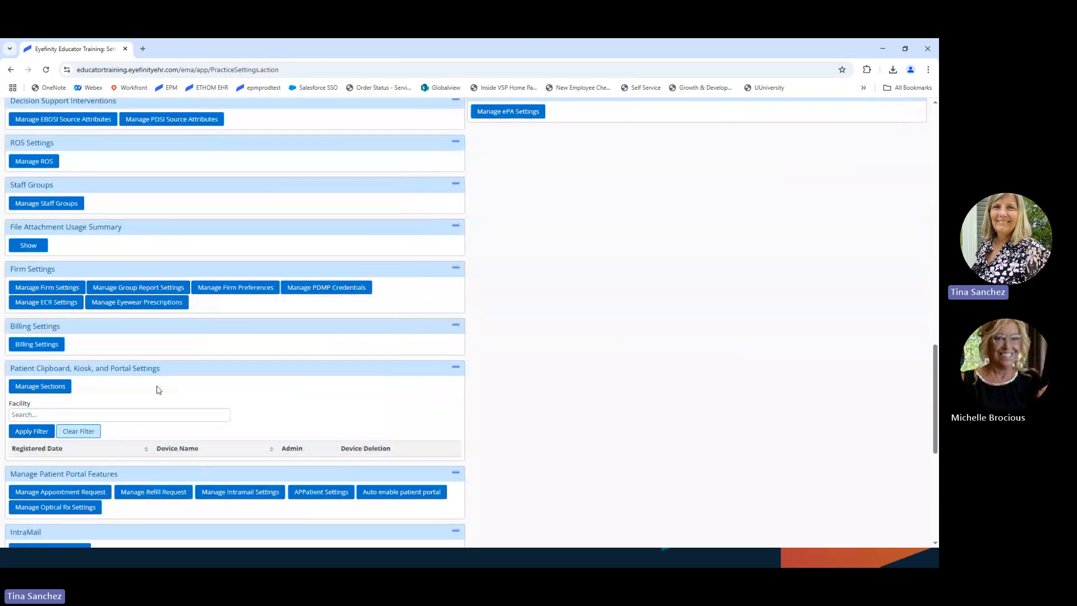
scroll(159, 389, down, 1)
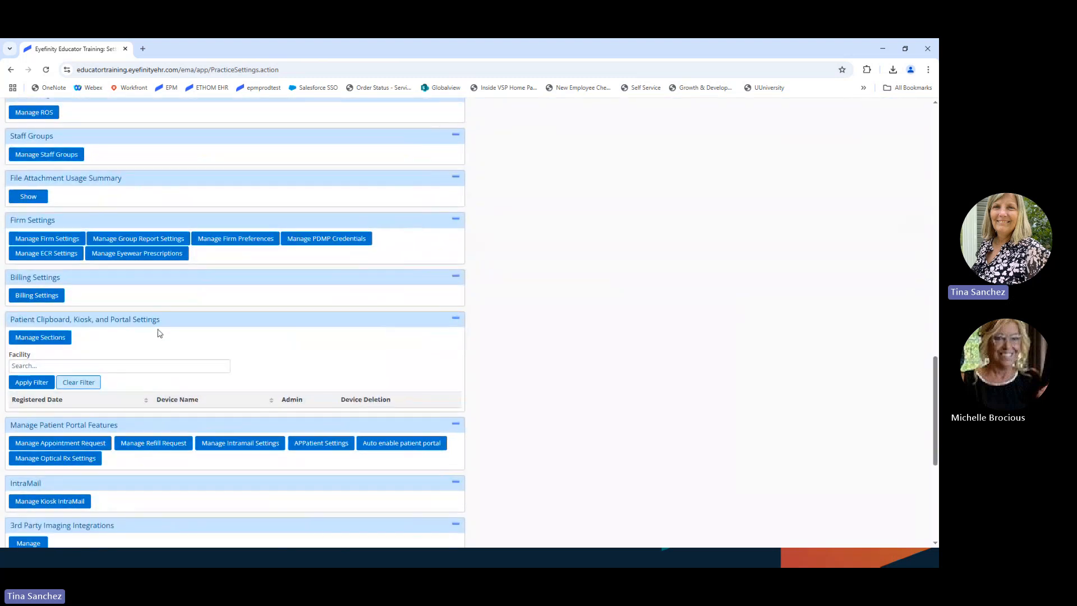
click(40, 339)
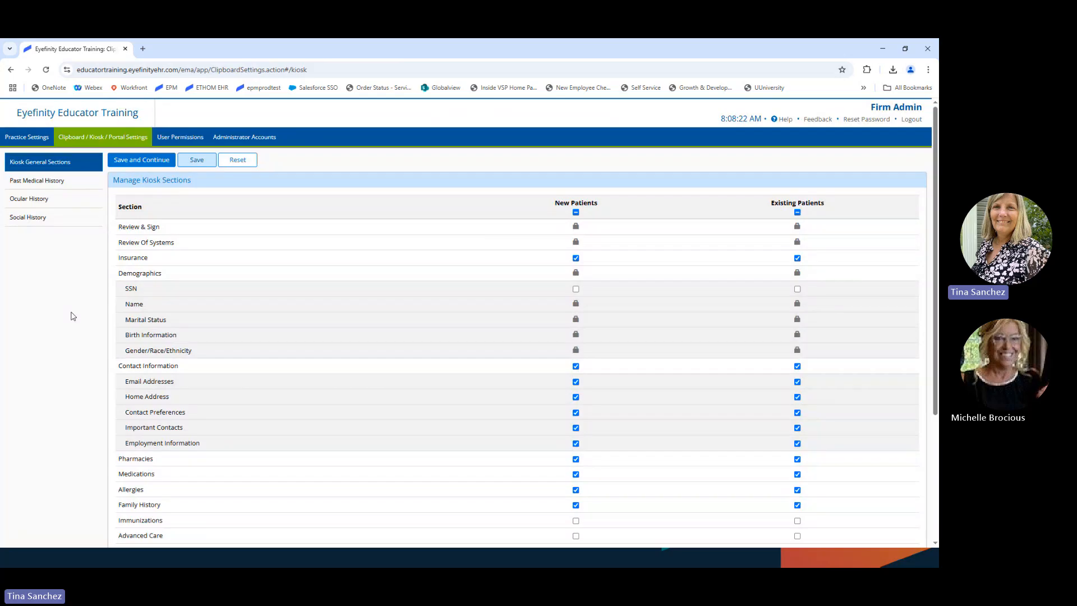
Step: Open Past Medical History to list the SNOMED-coded conditions used on clipboard, portal and kiosk
click(29, 183)
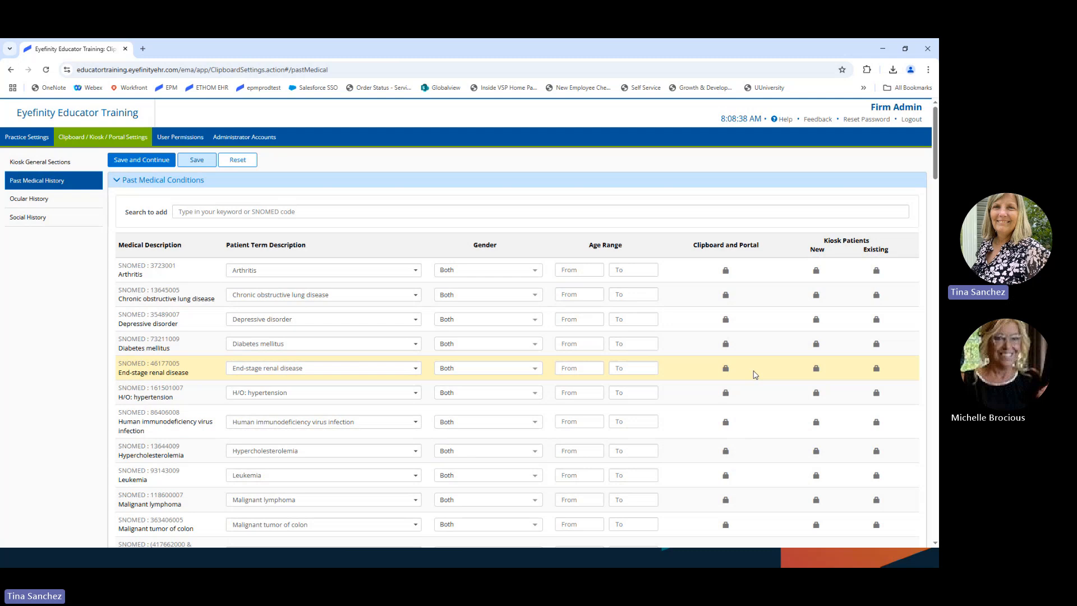
scroll(756, 348, down, 2)
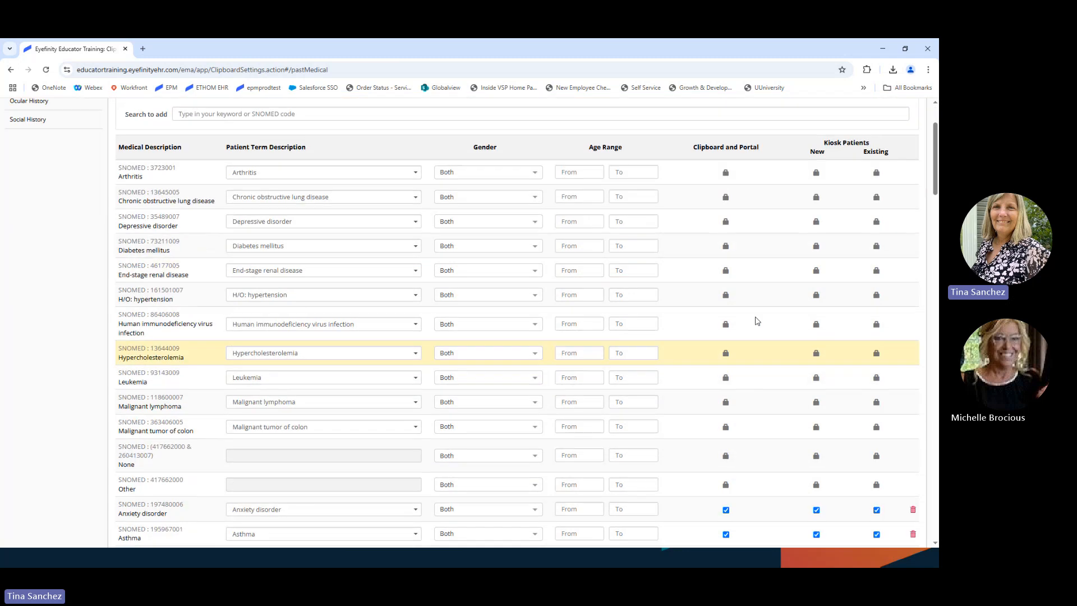
scroll(745, 461, down, 3)
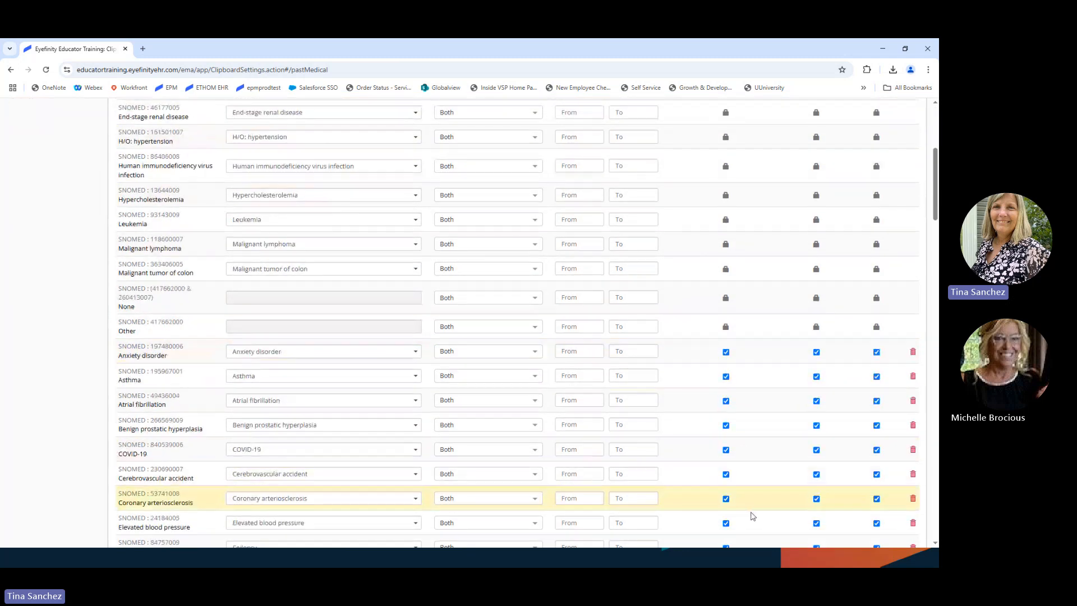
scroll(752, 513, down, 3)
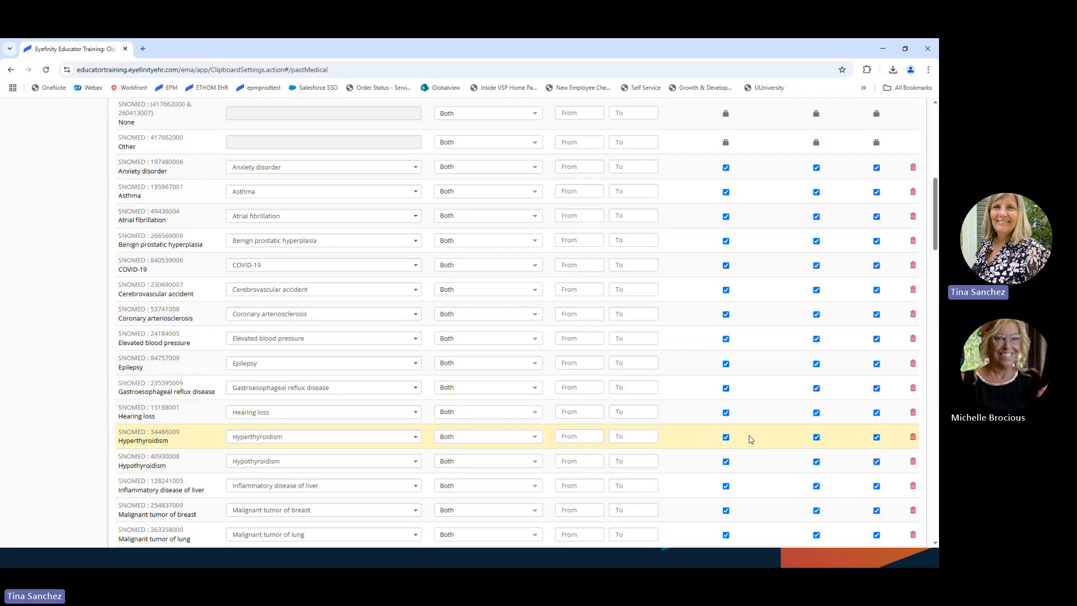
scroll(750, 438, down, 1)
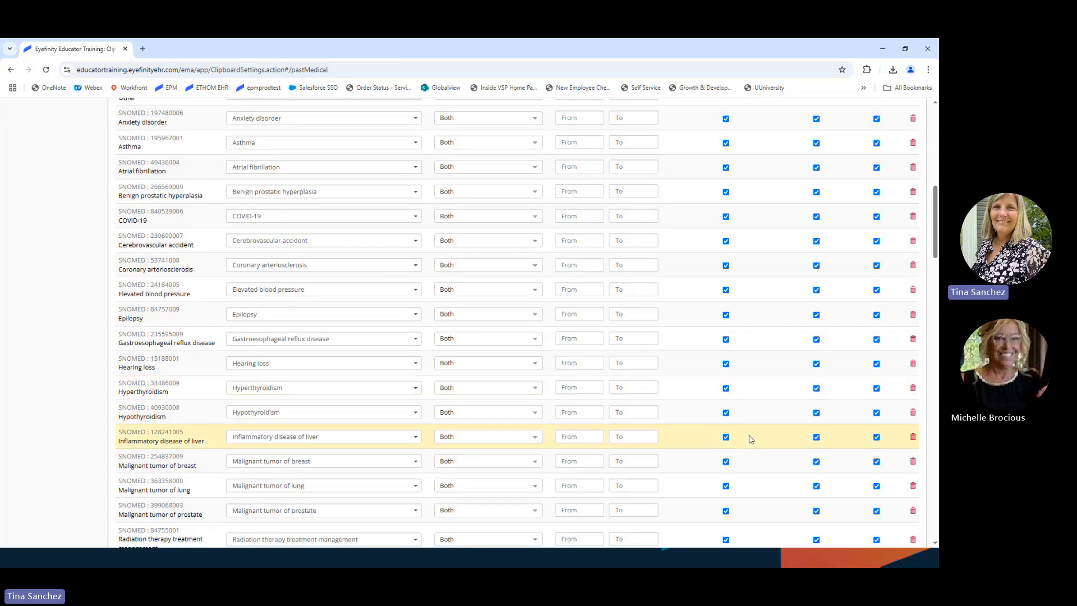
scroll(750, 439, up, 6)
scroll(750, 438, up, 4)
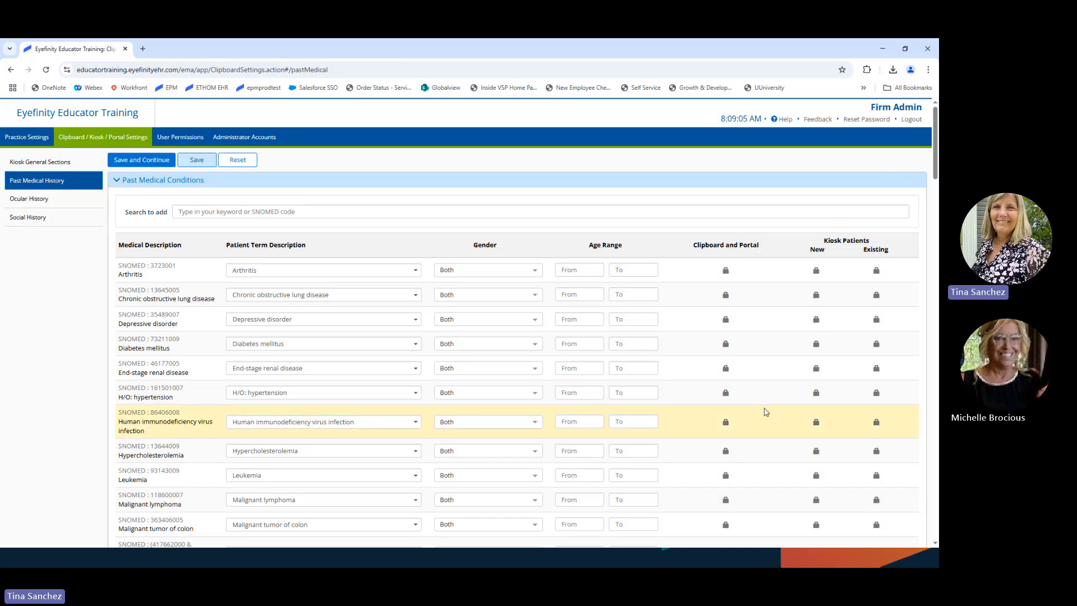
scroll(766, 413, down, 3)
scroll(764, 415, down, 3)
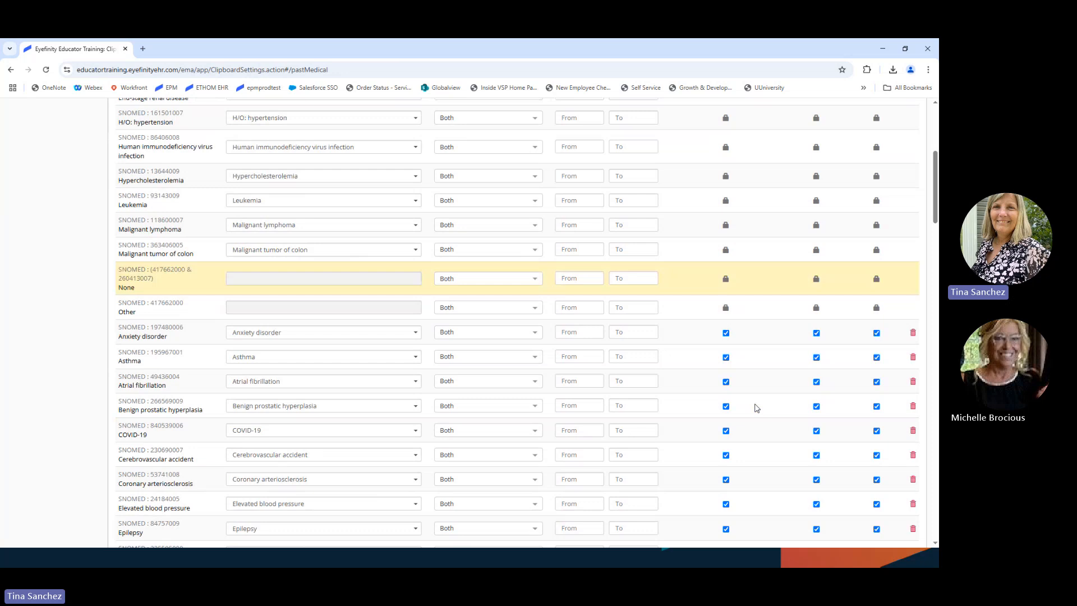
scroll(757, 413, down, 5)
scroll(760, 456, down, 7)
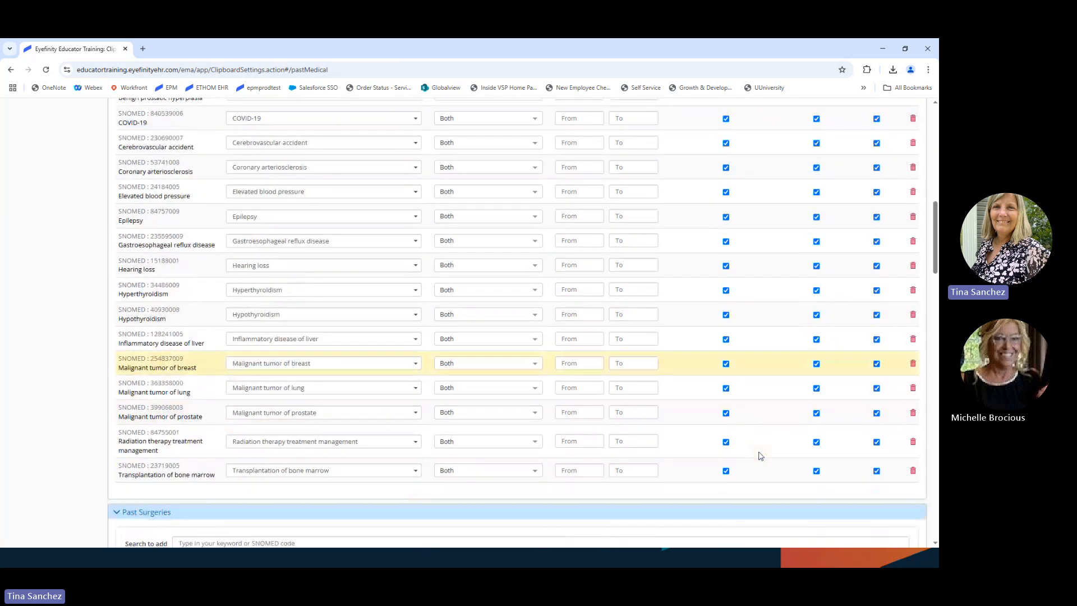
scroll(762, 485, down, 3)
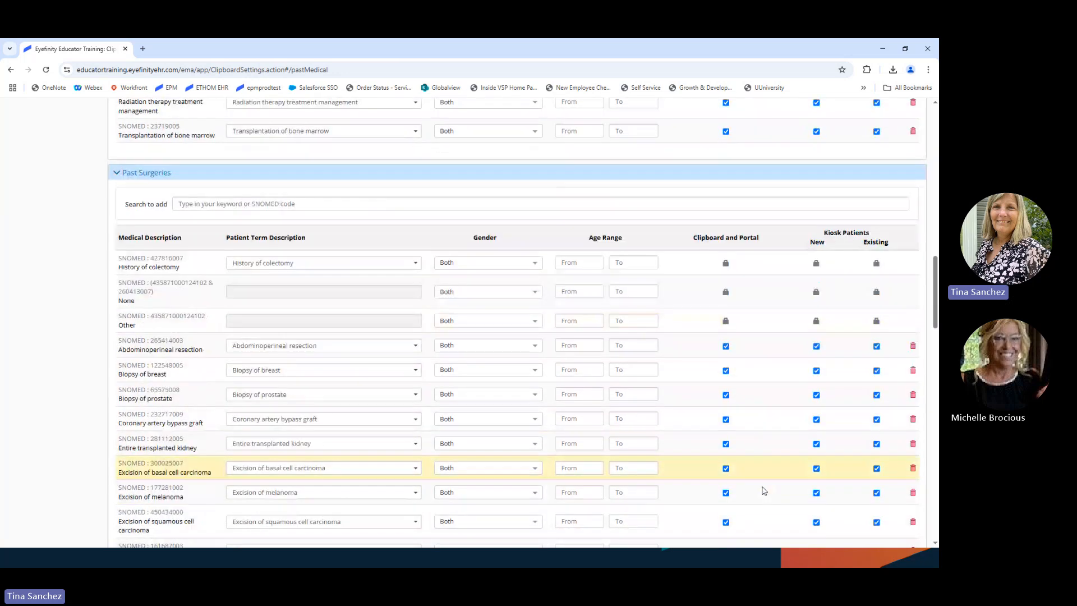
scroll(762, 488, up, 12)
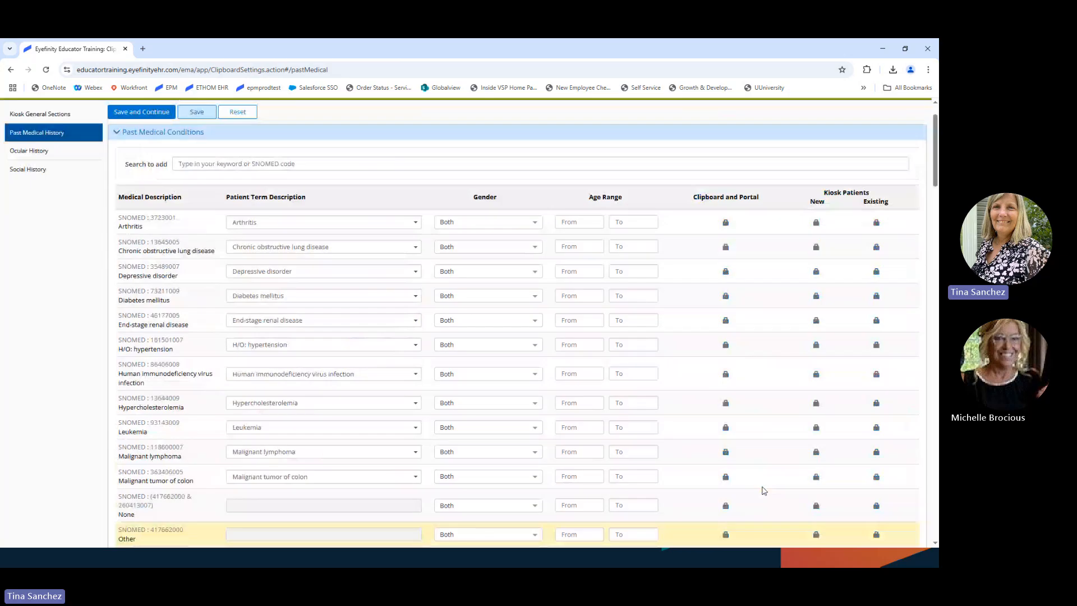
scroll(762, 487, up, 1)
Step: Look through the Ocular History conditions list, then open the Social History section settings
click(43, 197)
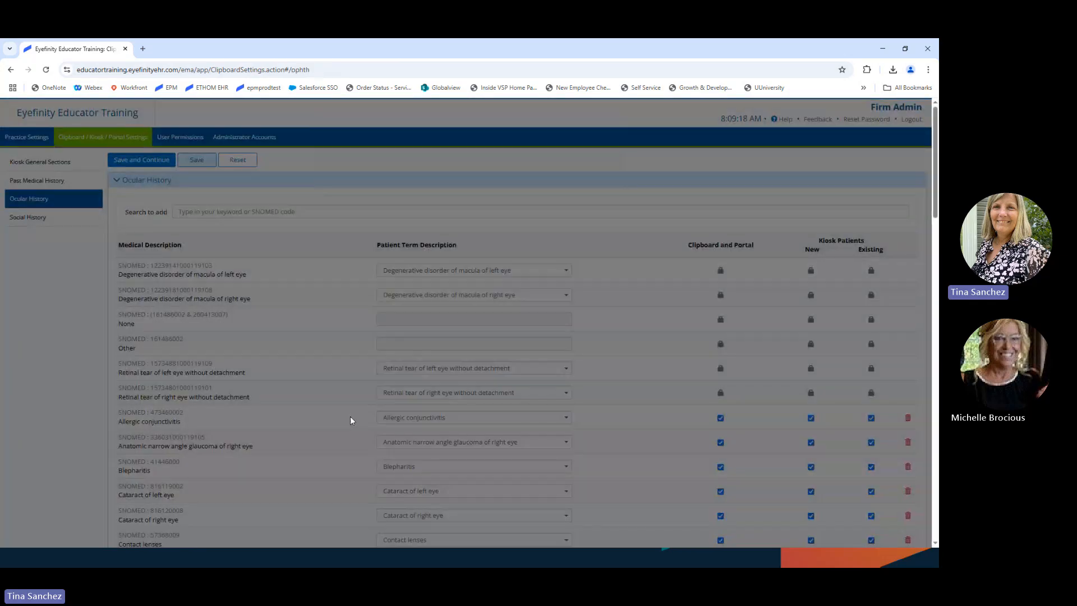
scroll(671, 483, down, 3)
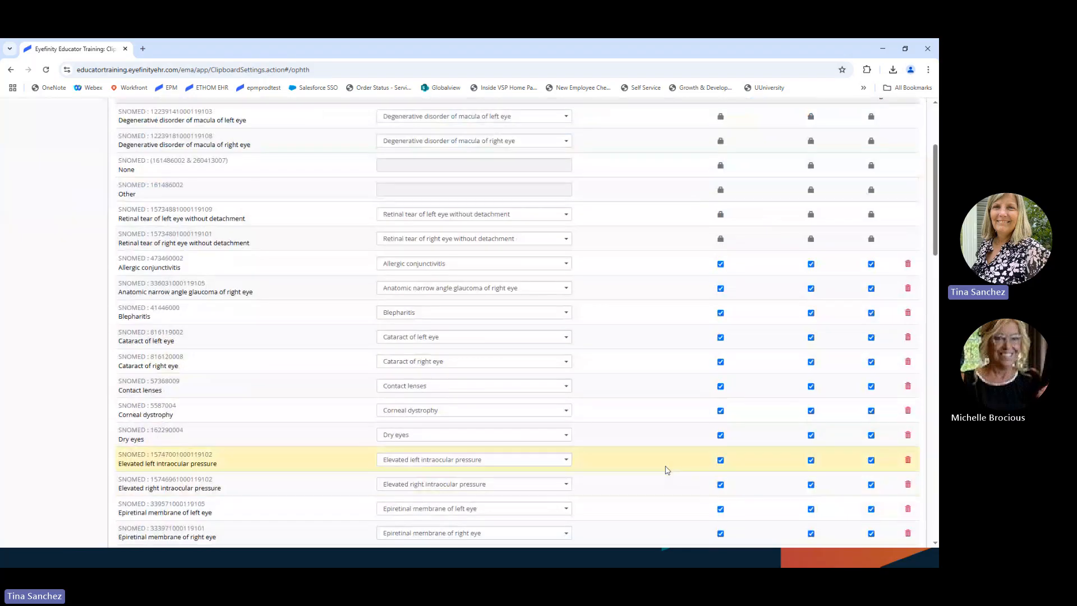
scroll(667, 471, down, 4)
scroll(667, 470, up, 3)
scroll(667, 470, up, 3)
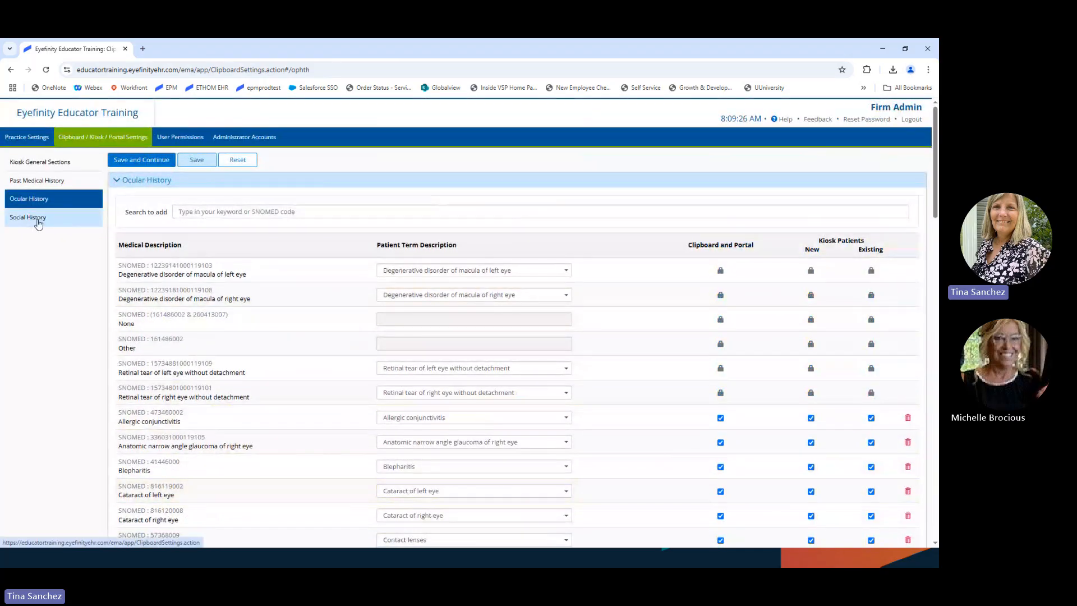
click(28, 216)
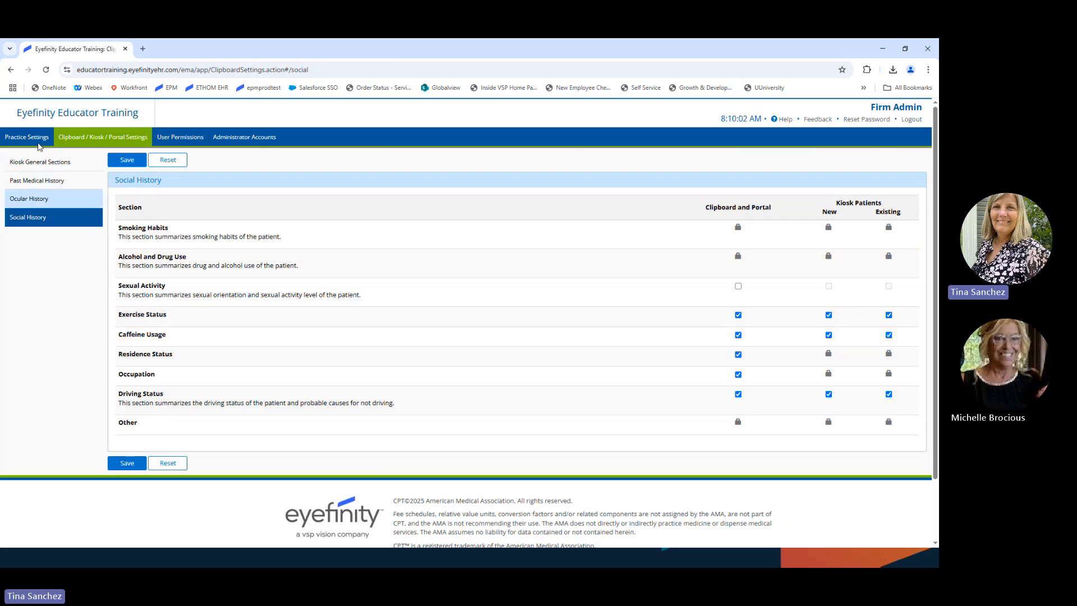
Step: Leave admin settings via Practice Settings and sign in with the staff username and password
click(28, 139)
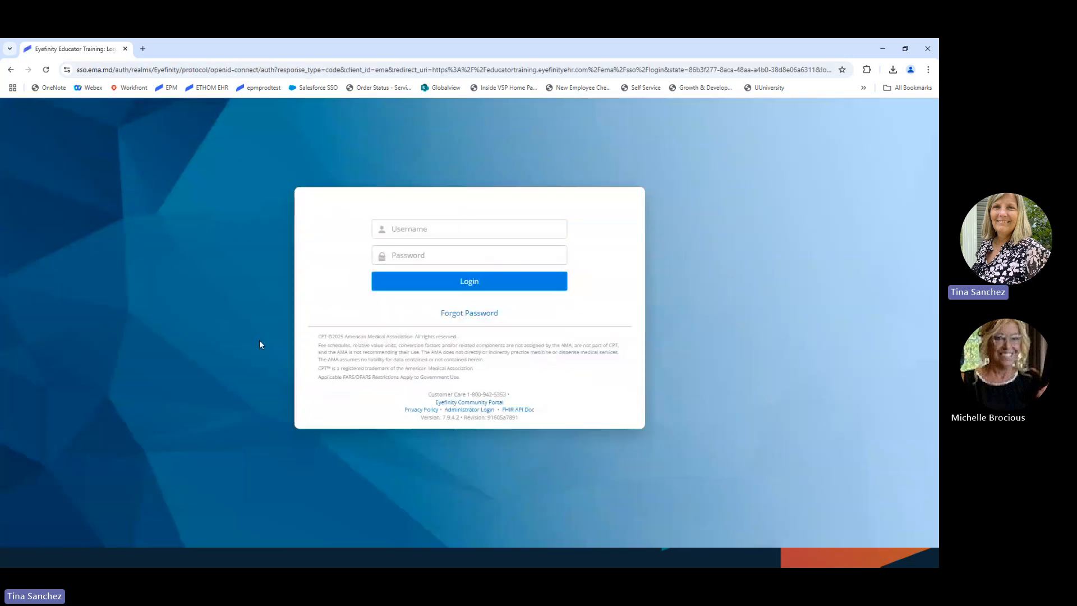
click(437, 227)
key(Tab)
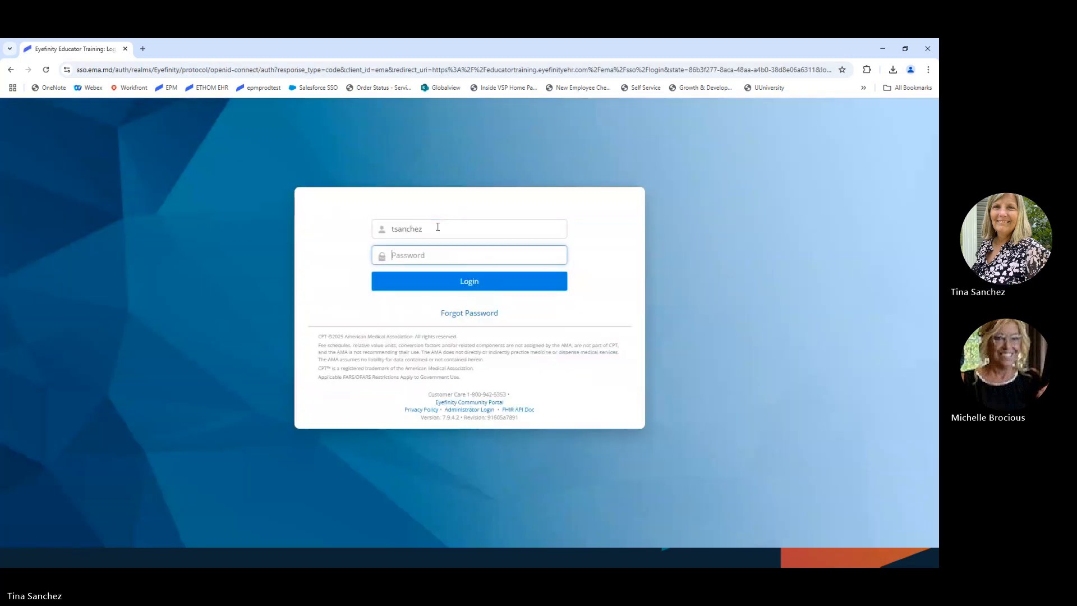
text(•••••••••)
key(Return)
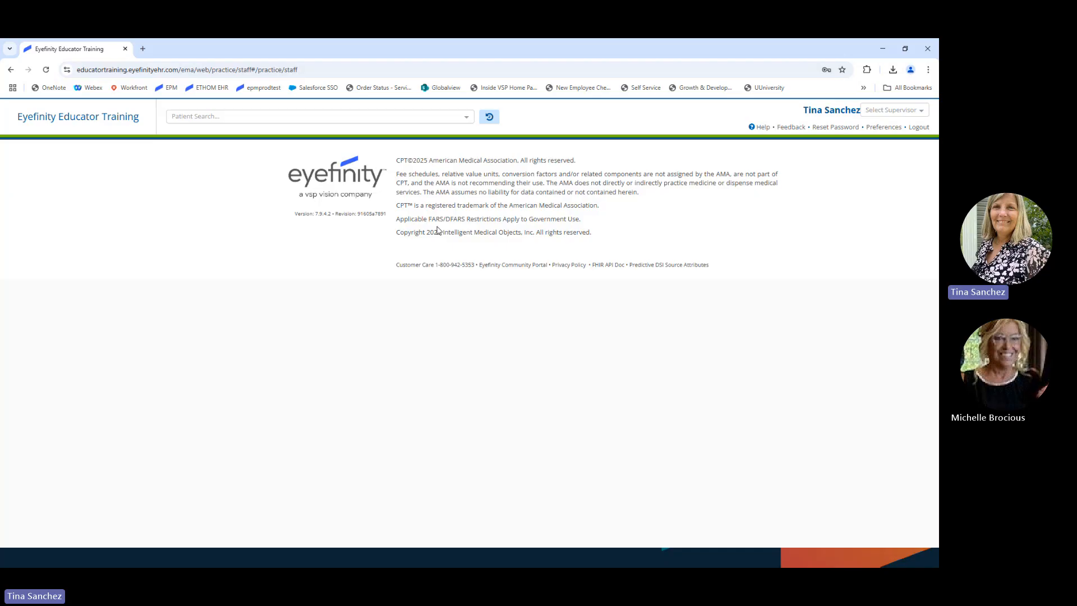
Step: Search for the Active-portal test patient by last name and open her chart
click(232, 116)
text(sky)
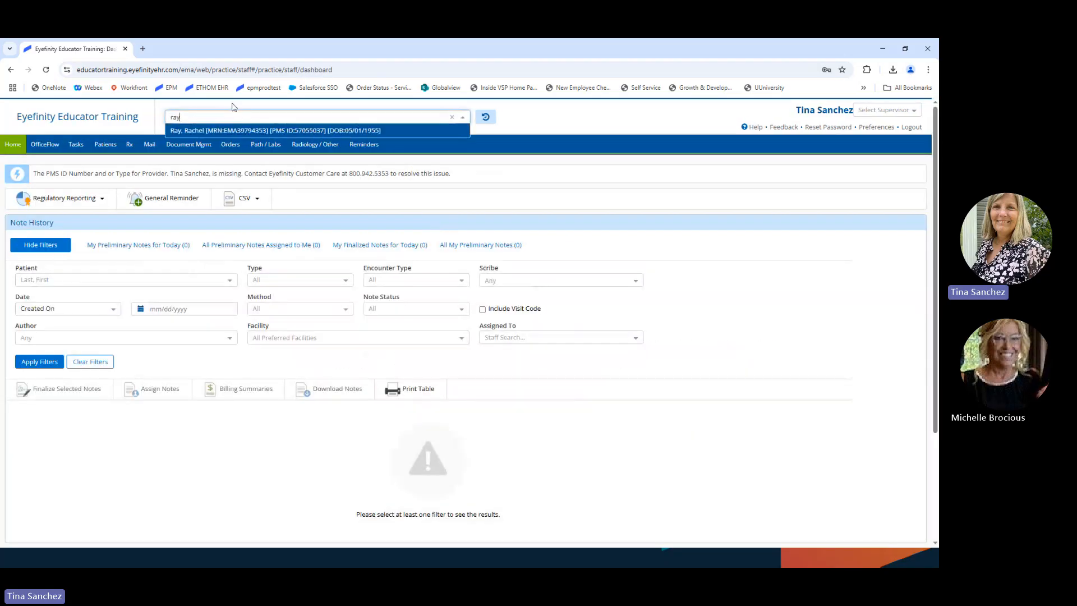
click(194, 128)
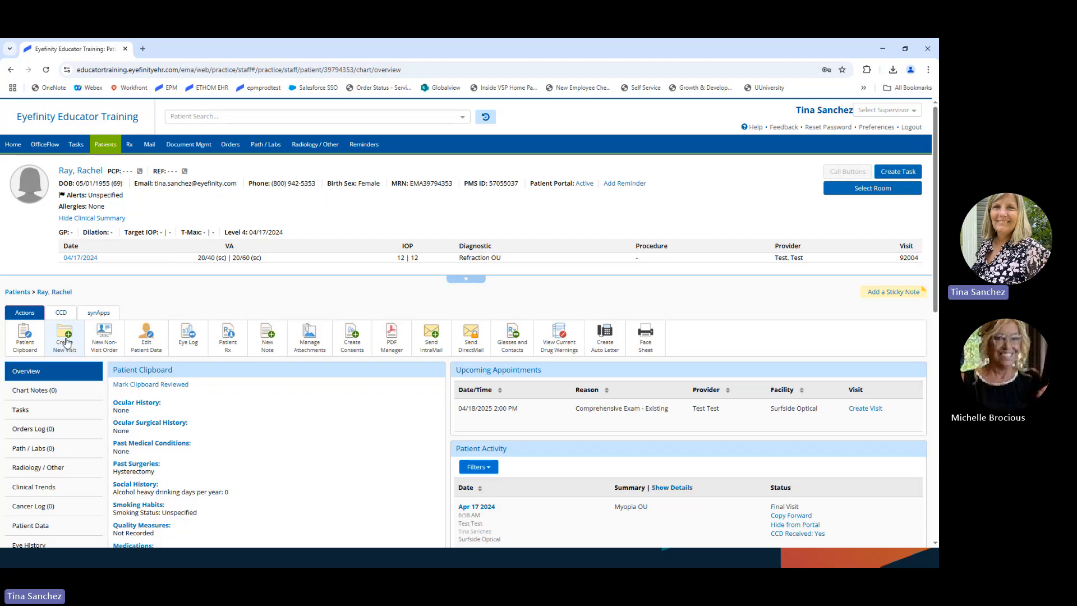
click(583, 184)
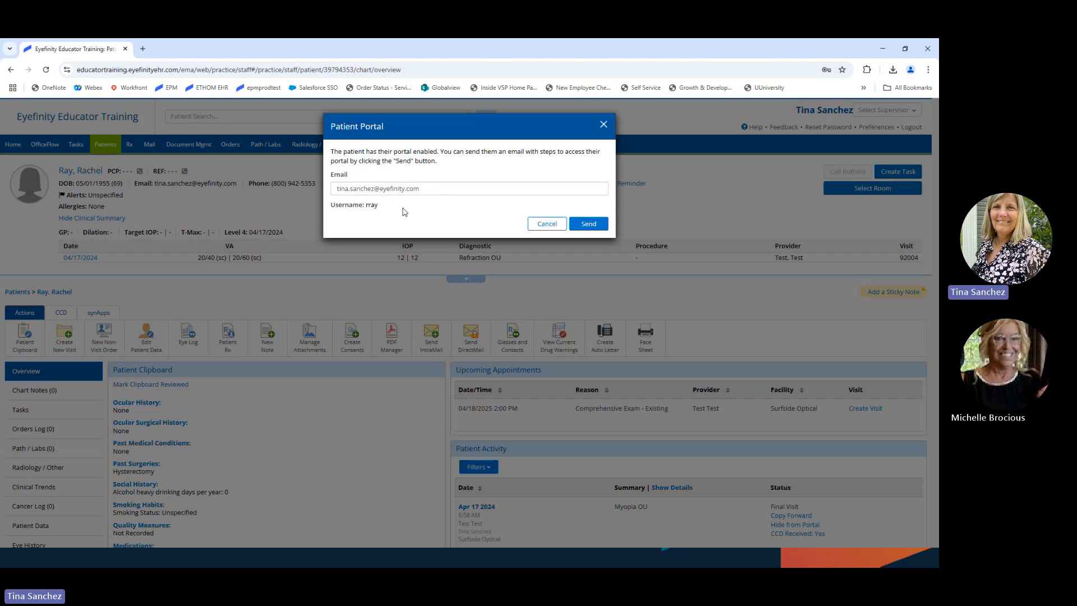
click(547, 224)
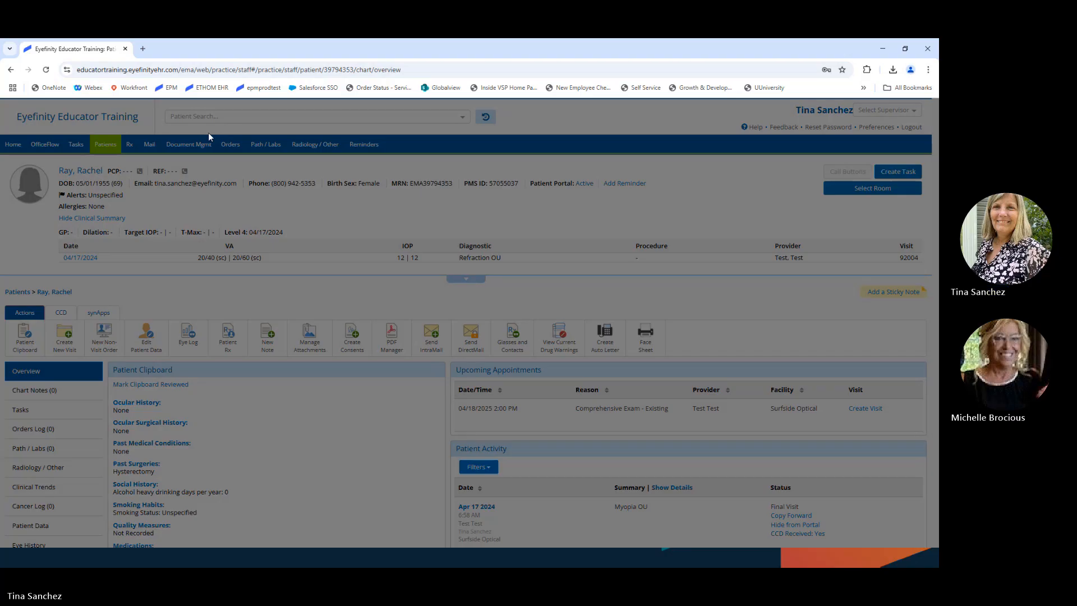
Step: Search patients for 'doe' and open the first result's chart, whose portal is Inactive
click(205, 117)
text(t)
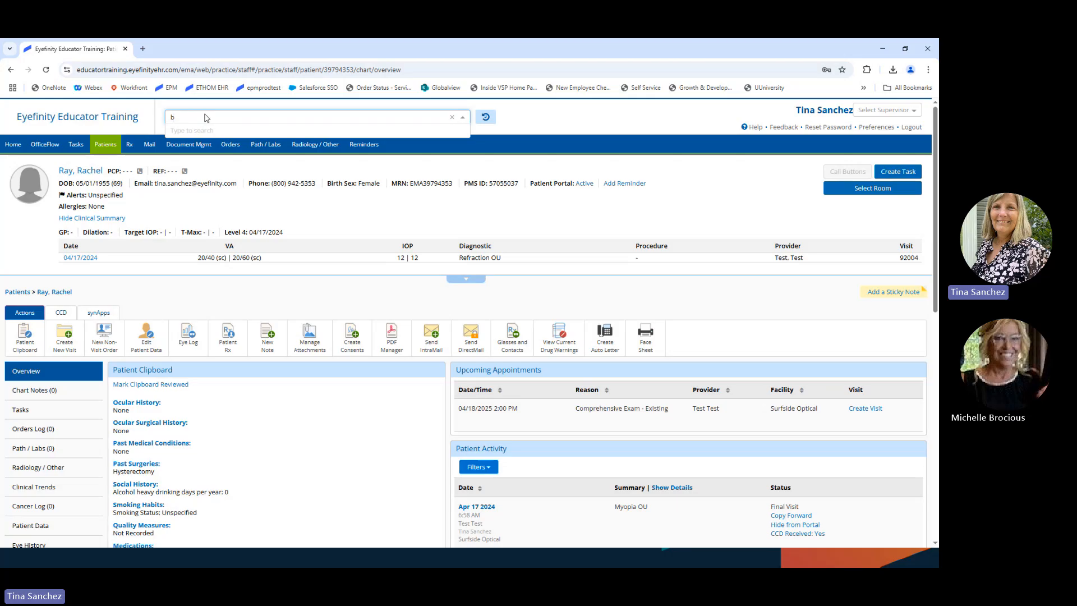
key(BackSpace)
text(doe)
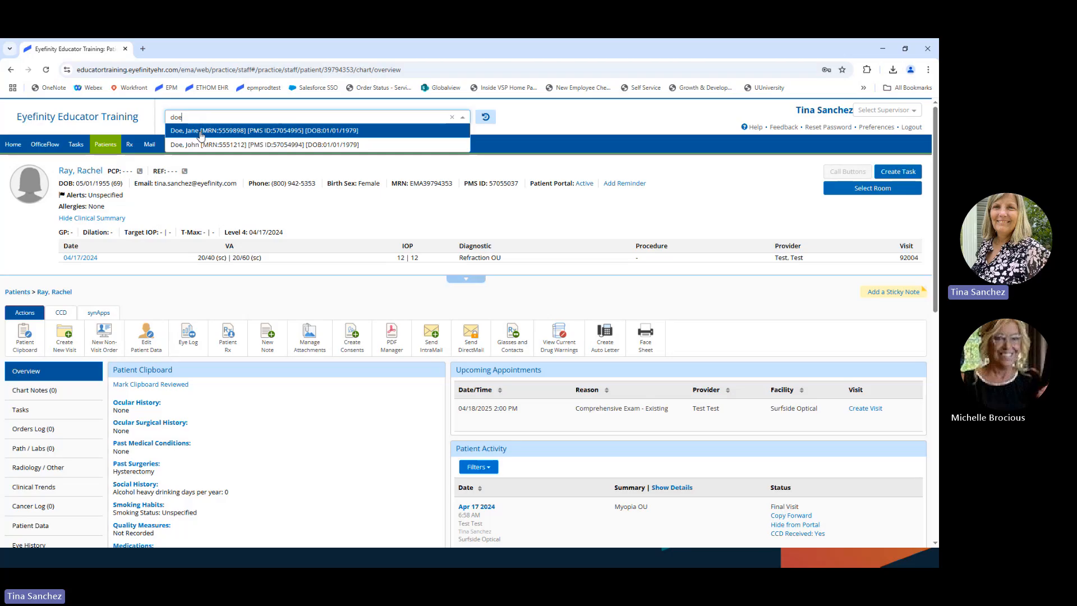
click(200, 132)
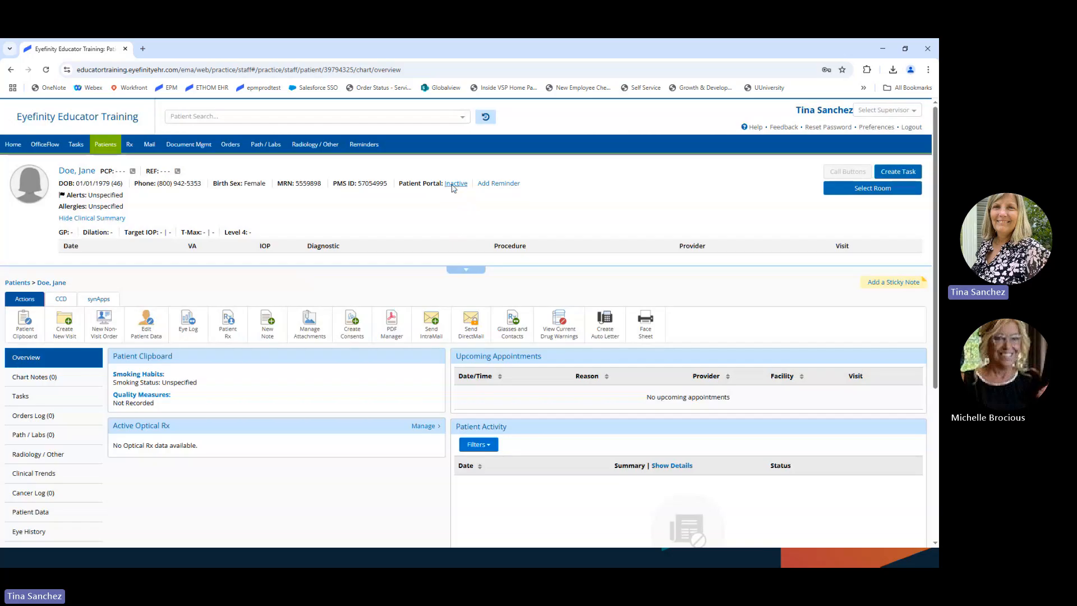
click(454, 184)
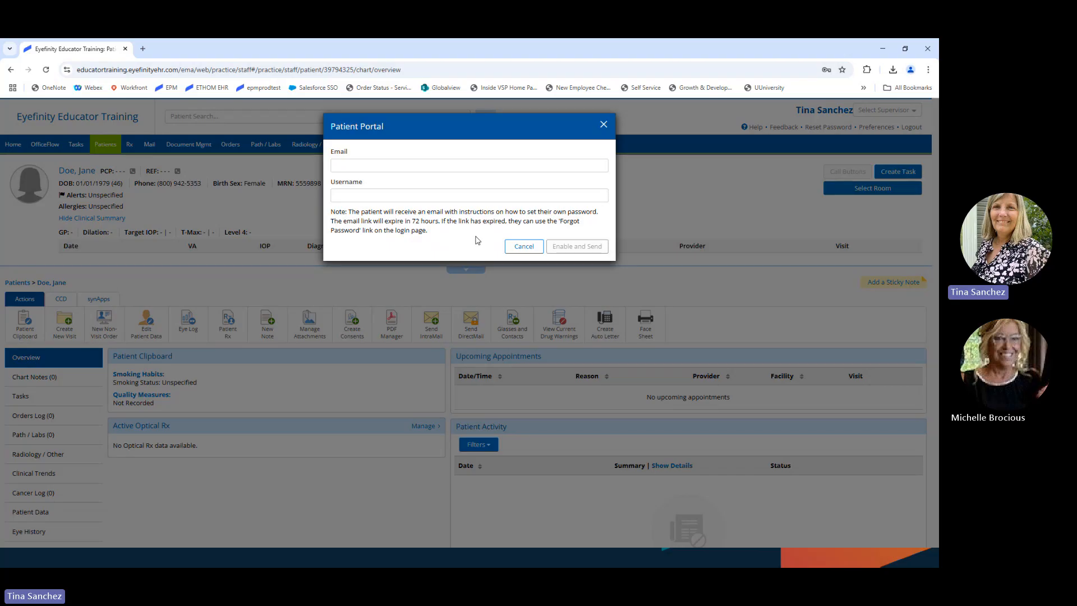
click(526, 247)
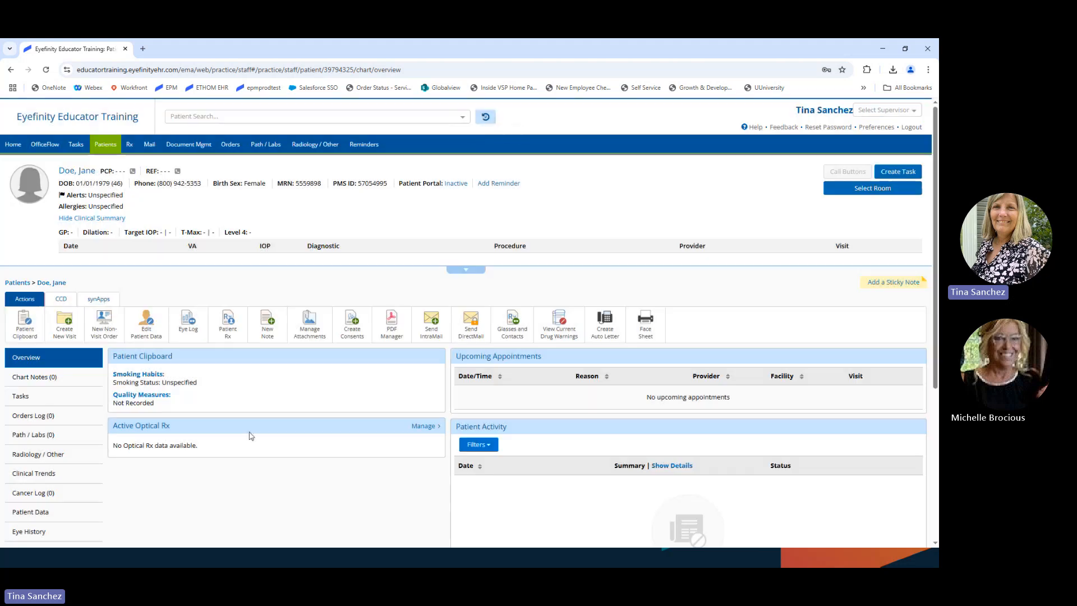
Step: Reopen the earlier patient from Last 10 Patients and bring up her editable demographic data
click(485, 116)
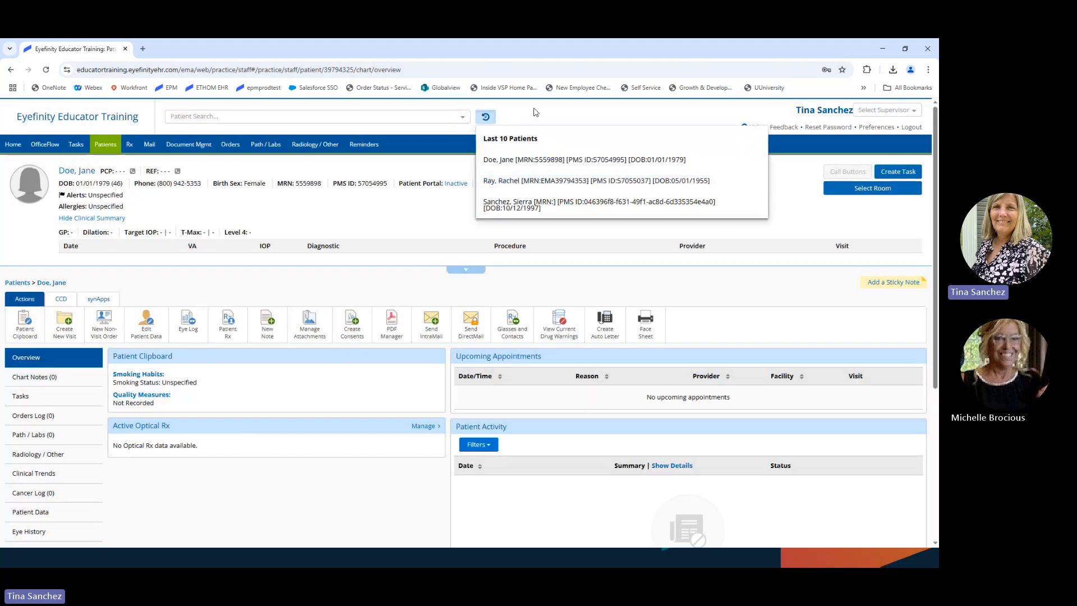
click(503, 180)
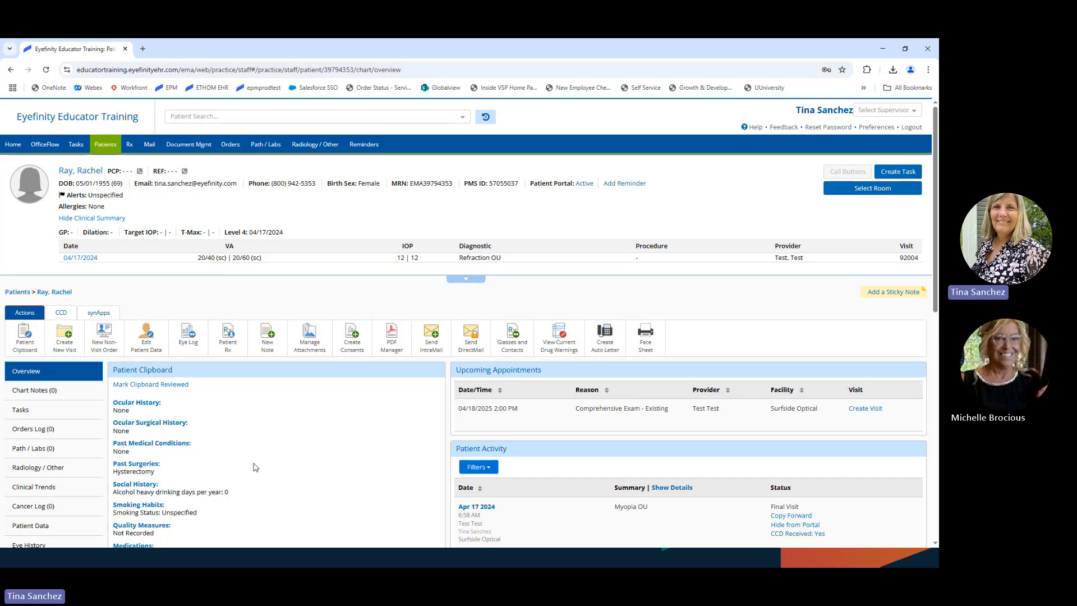
click(146, 329)
Step: Show the patient's Portal Settings with her last login date and password-reset option
click(29, 347)
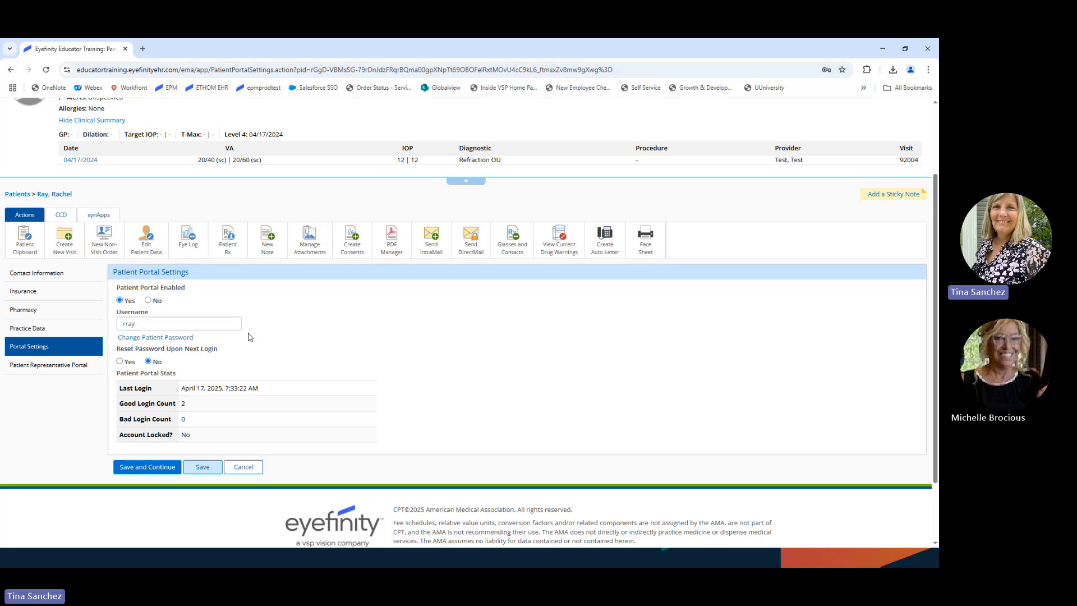
Step: Check the patient representative portal settings, then return to the patient's own Portal Settings
click(38, 367)
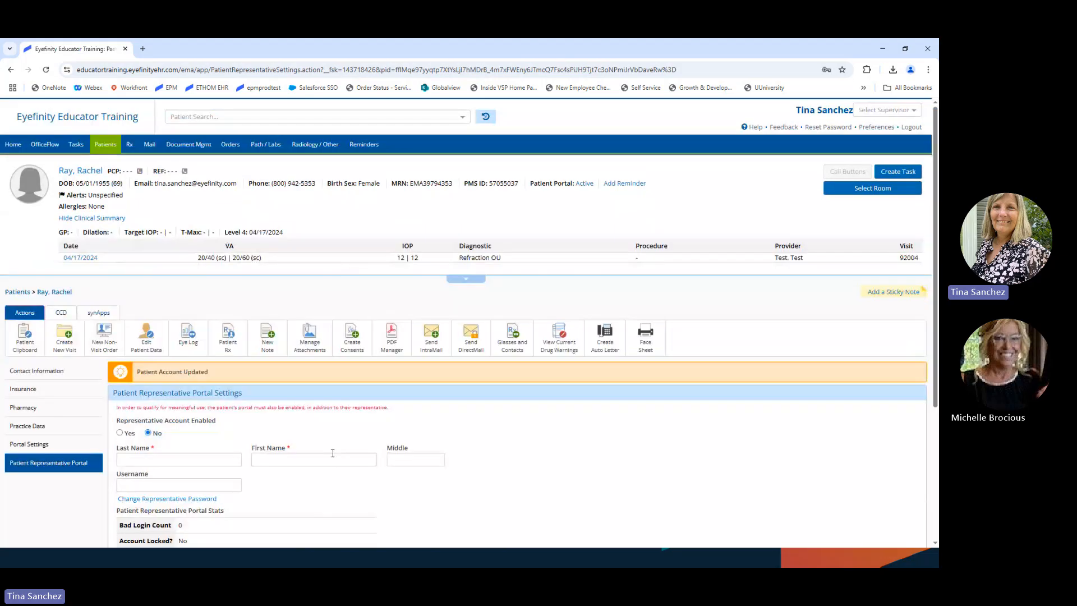
scroll(333, 456, down, 2)
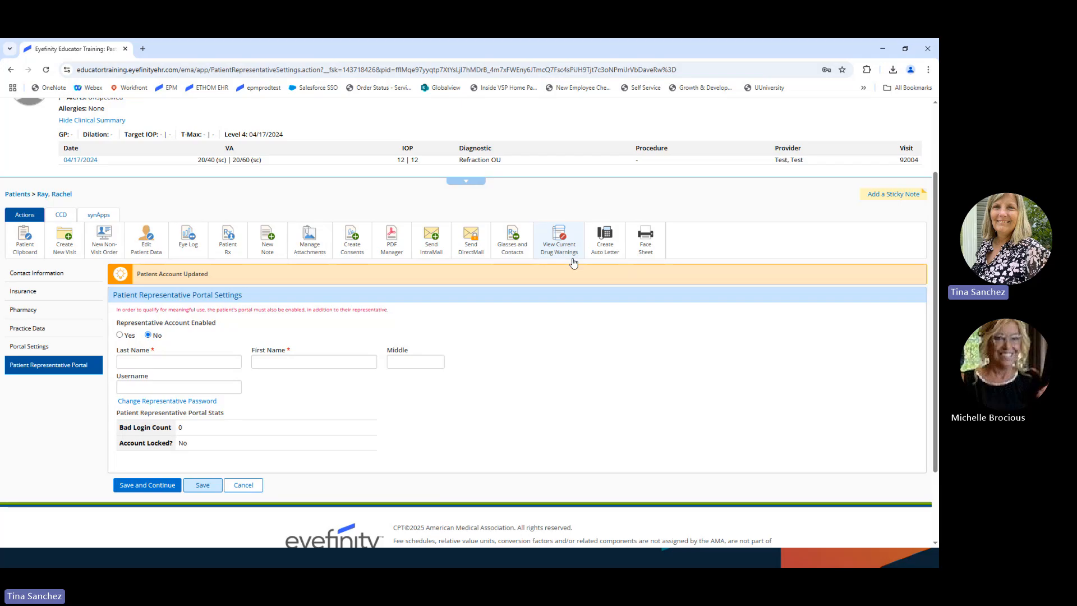
scroll(322, 385, up, 2)
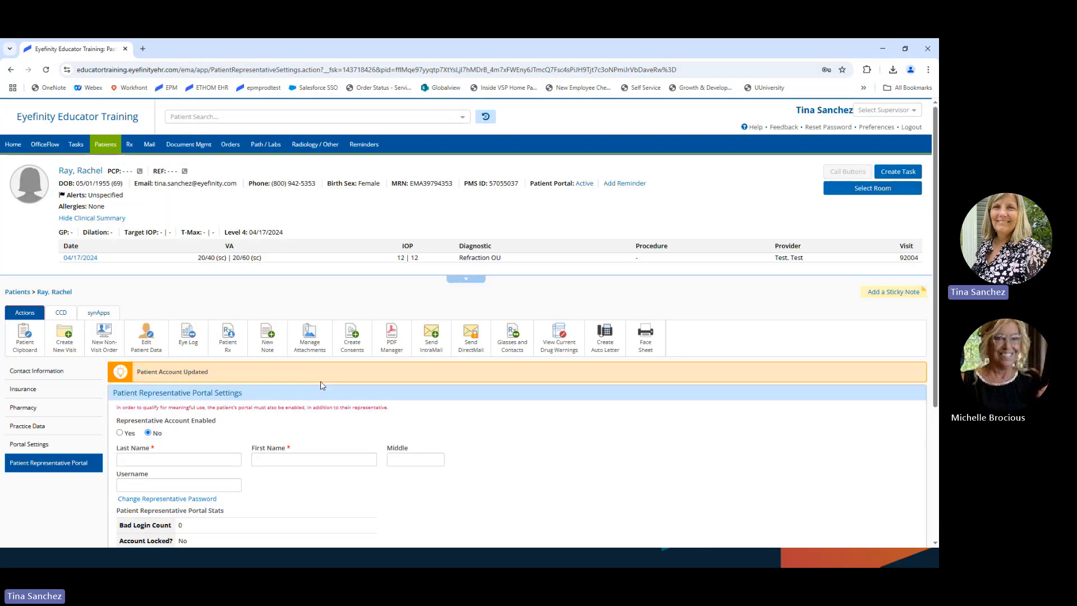
click(34, 444)
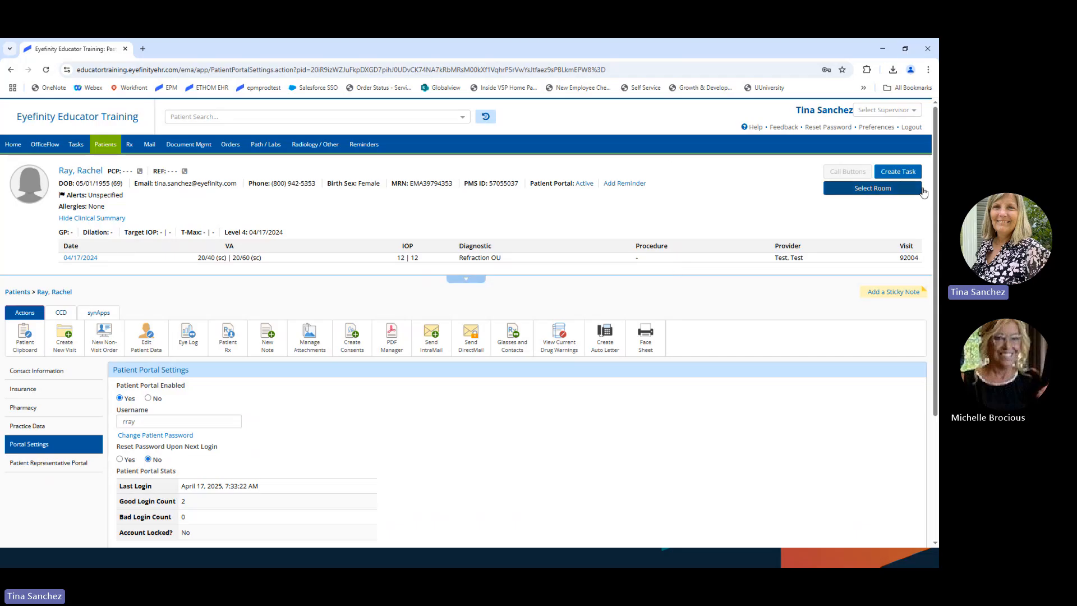
Step: Log out of the staff account and log in with the patient's portal username and password
click(911, 127)
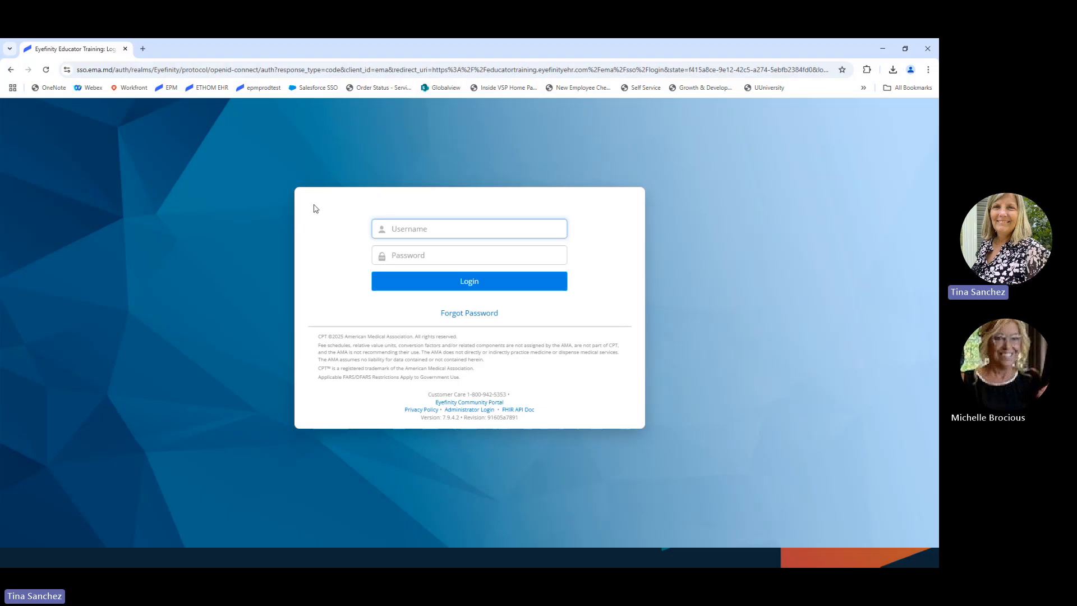
click(403, 257)
text(******)
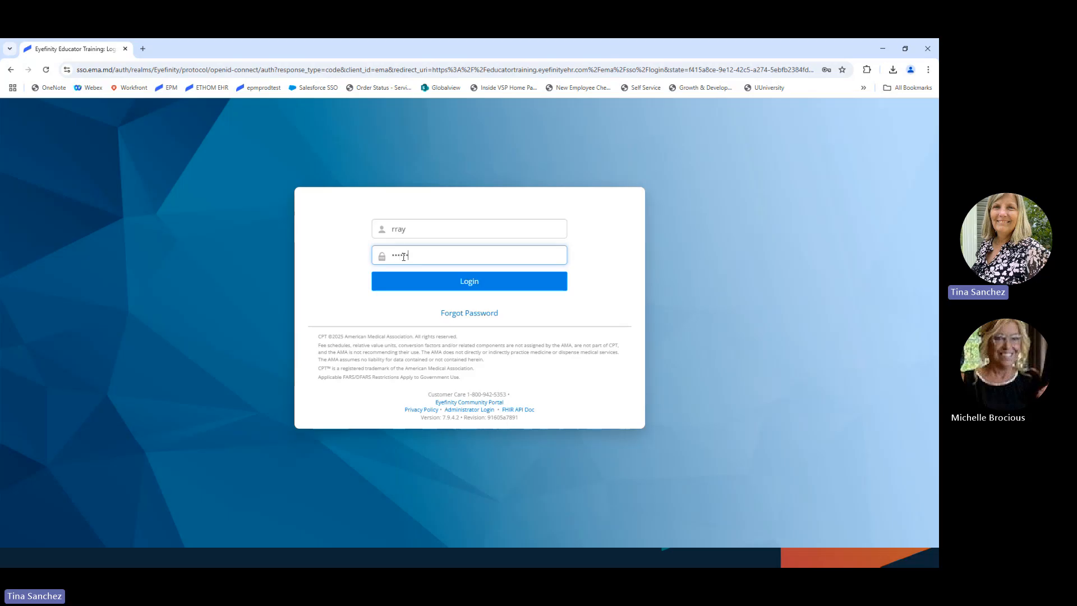
text(***)
key(Return)
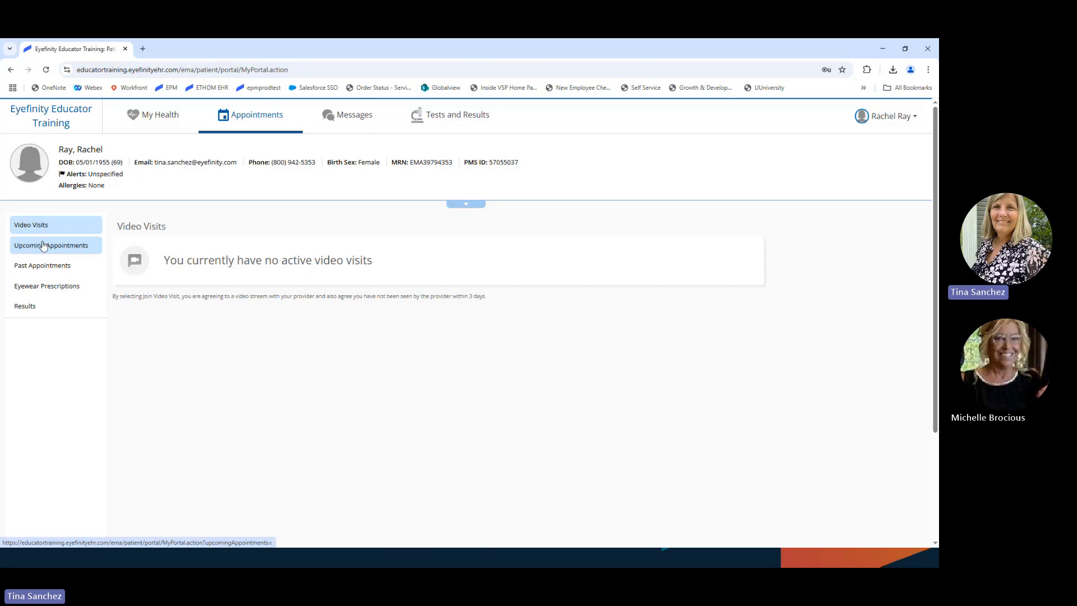
Step: Check upcoming appointments, then list past appointments showing the April 17, 2024 Myopia OU visit
click(65, 244)
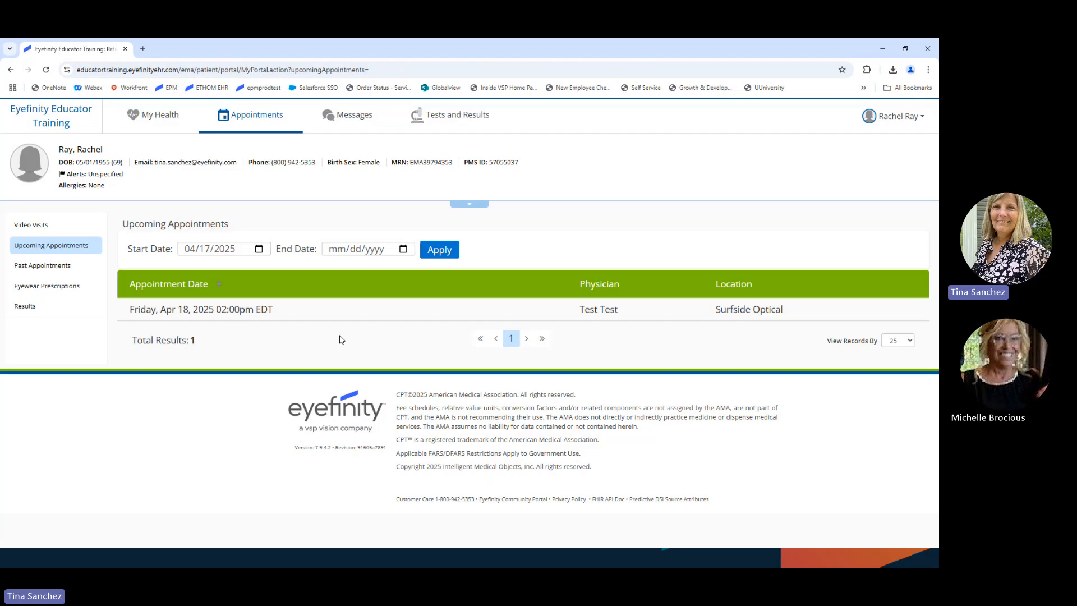
click(48, 268)
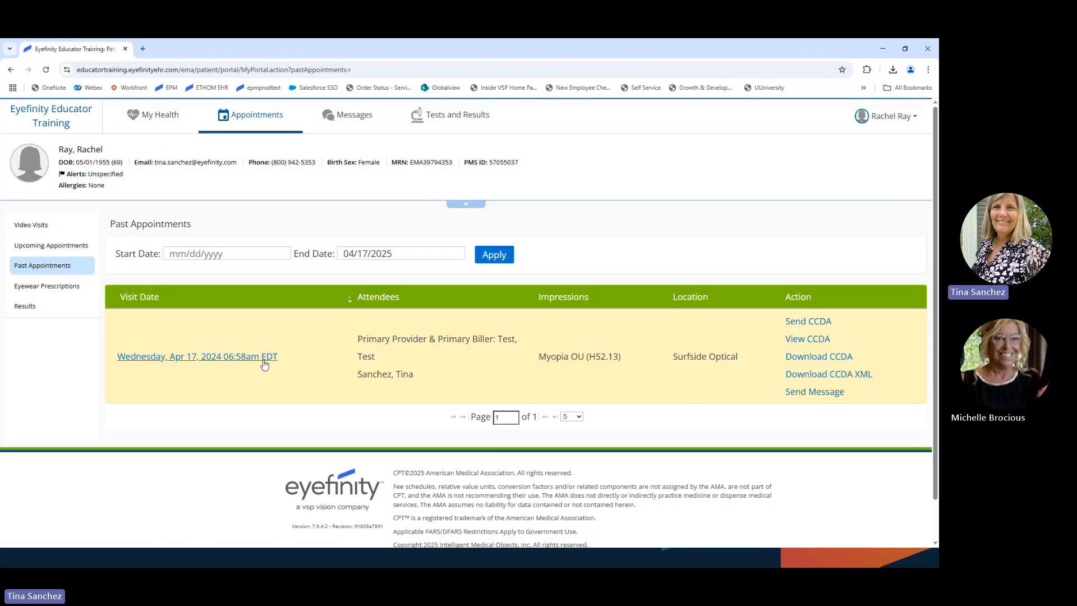
Step: Open the April 17, 2024 visit note, scroll its three pages, and check the patient education topics
click(204, 357)
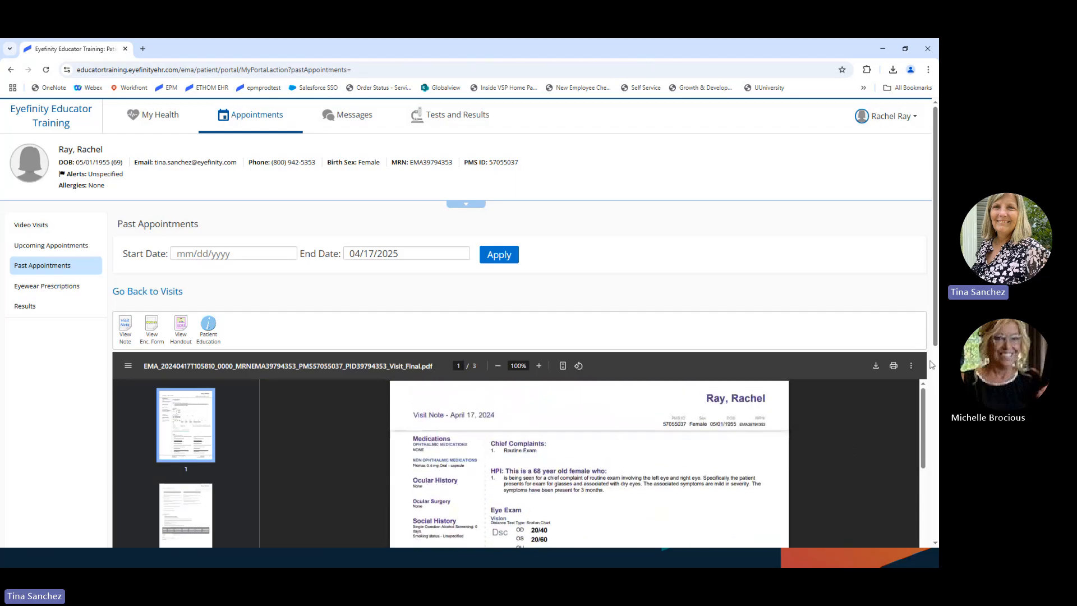
drag(936, 341, 936, 439)
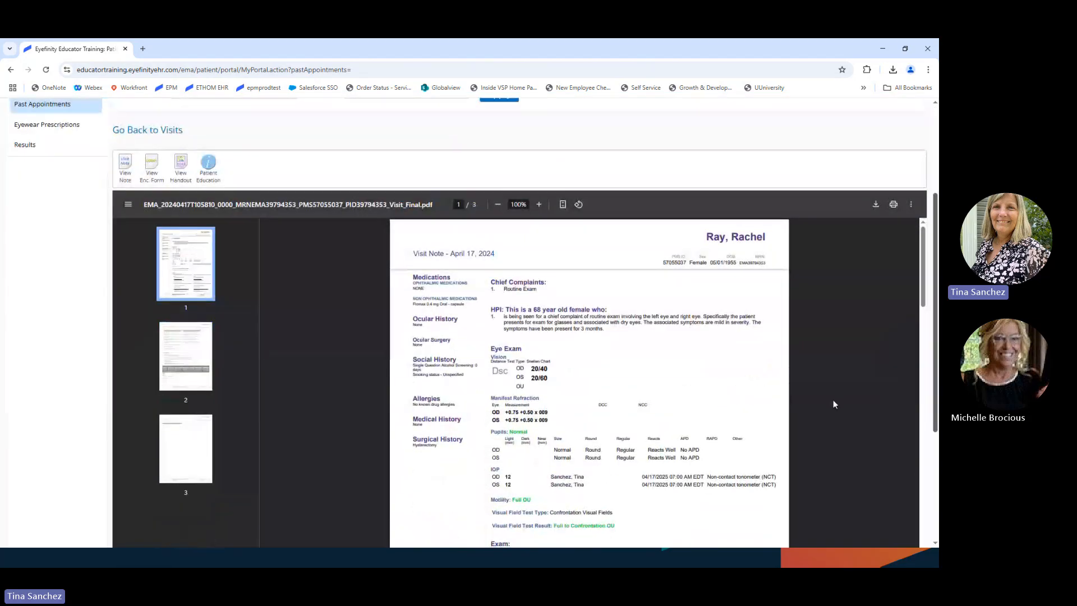
scroll(834, 398, down, 8)
scroll(836, 398, down, 5)
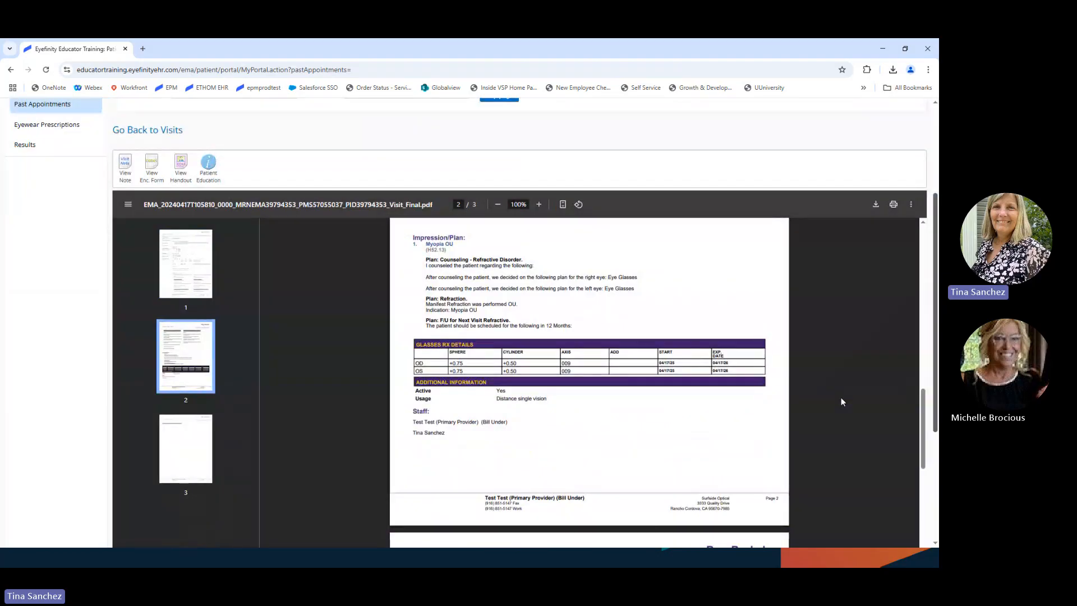
scroll(840, 397, up, 6)
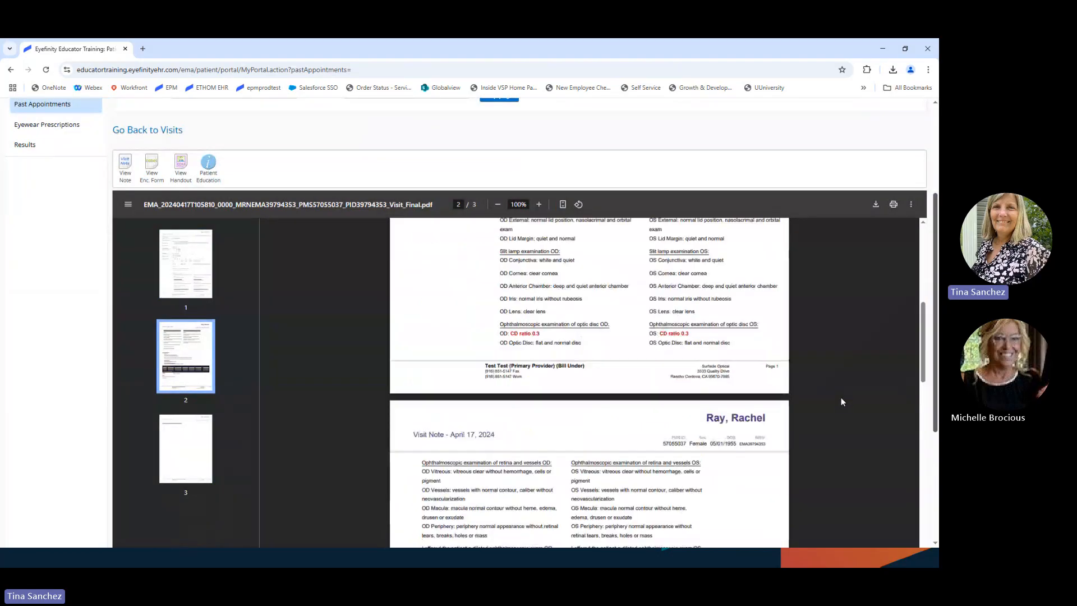
scroll(840, 397, up, 6)
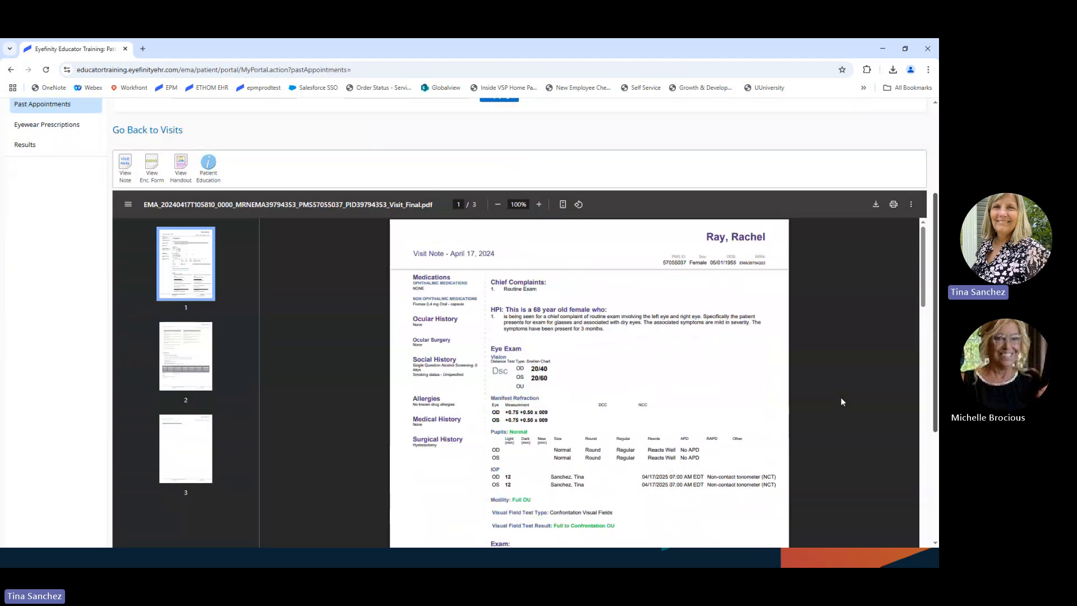
click(211, 171)
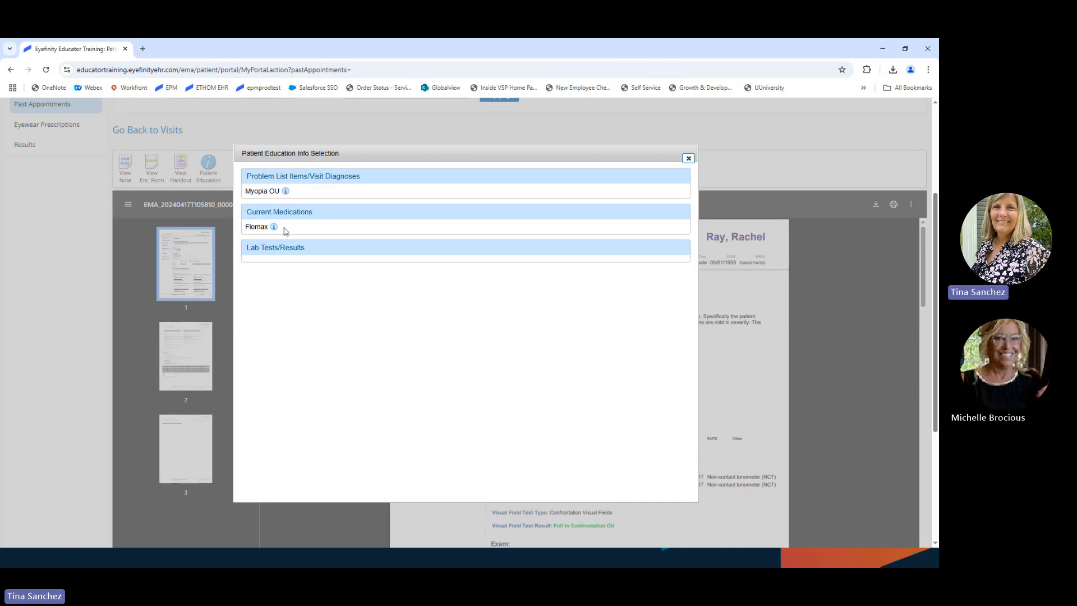
click(688, 159)
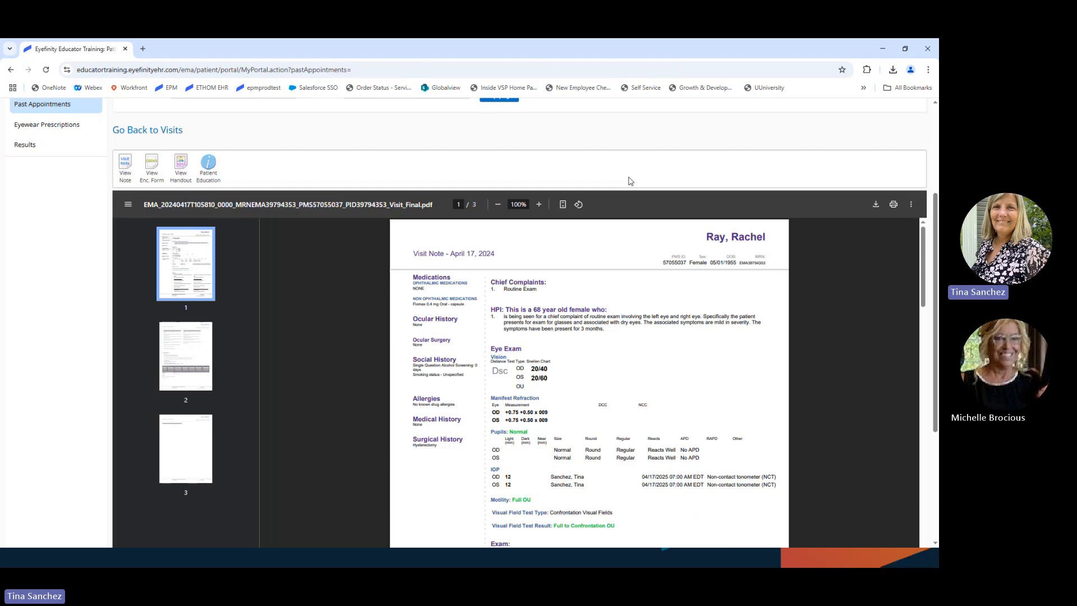
Step: Read the visit's patient handout, then return to Visits and show the Eyewear Prescriptions list
click(180, 169)
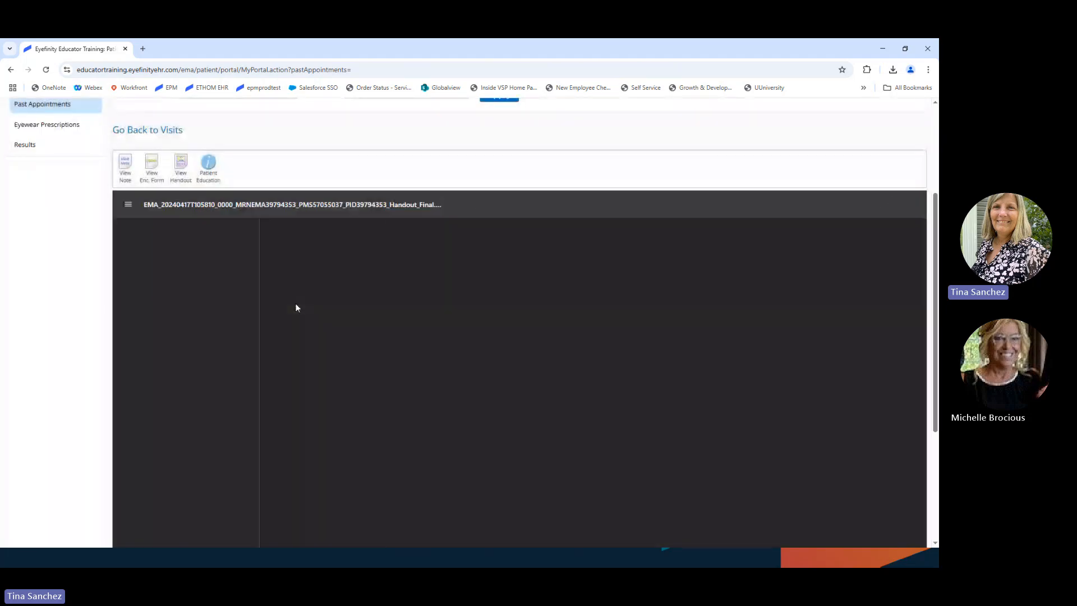
scroll(511, 385, up, 2)
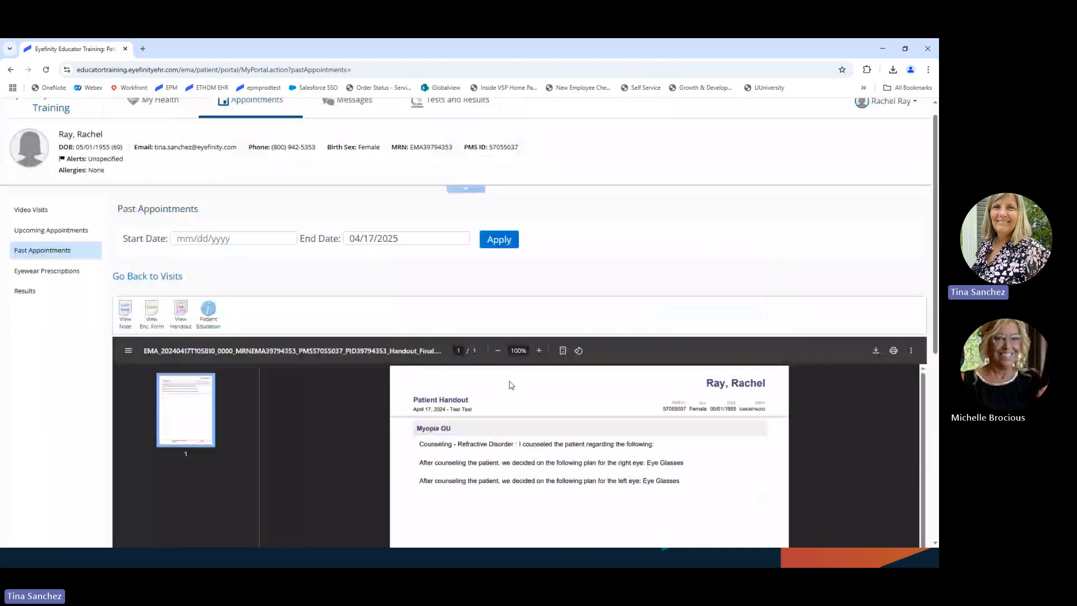
scroll(511, 385, down, 2)
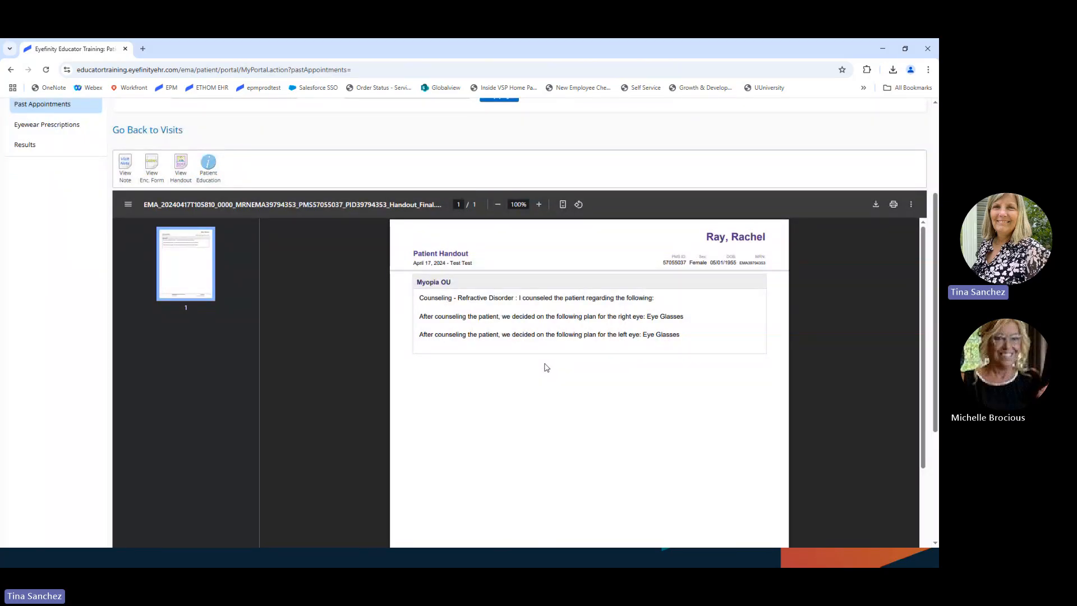
scroll(547, 367, up, 1)
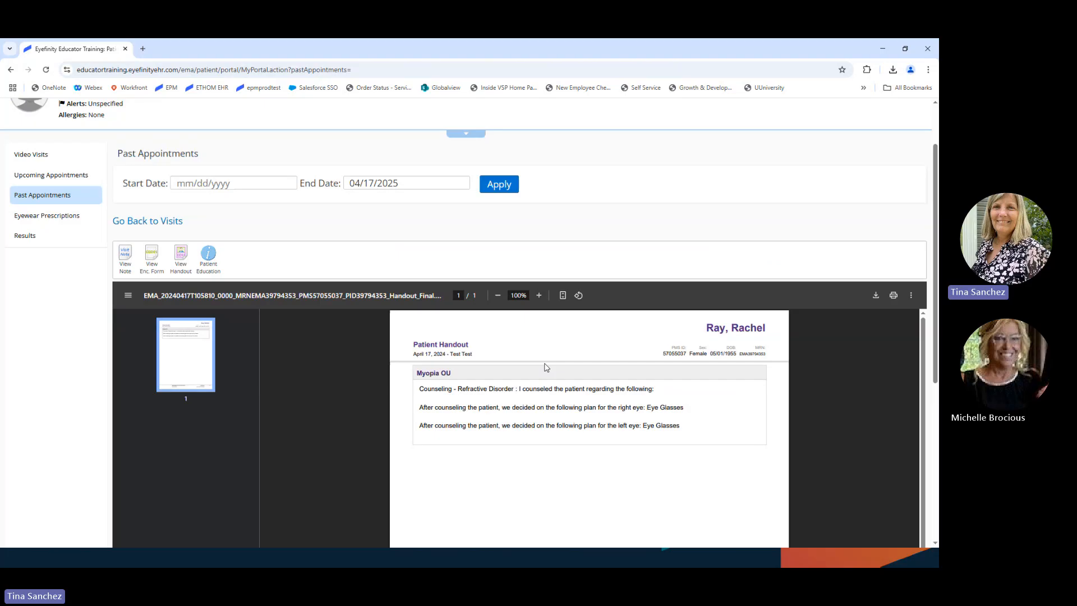
scroll(547, 367, up, 1)
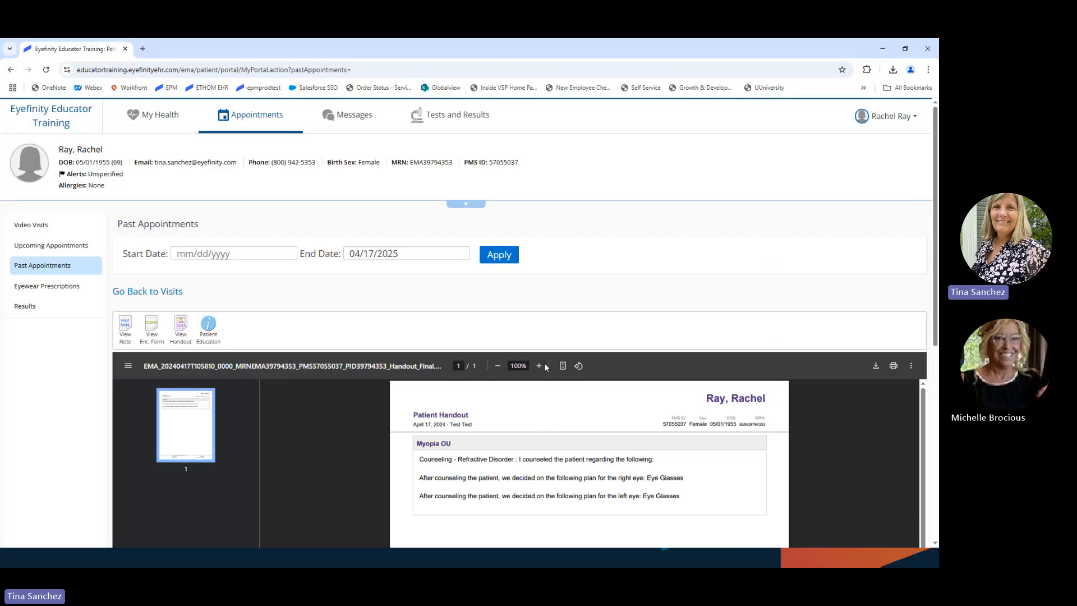
click(140, 293)
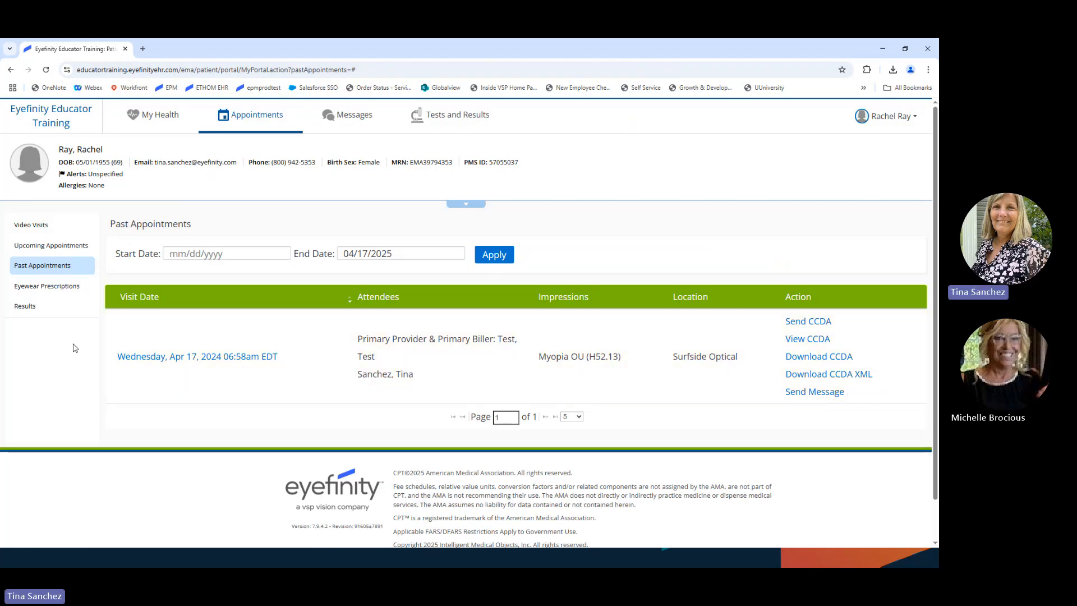
click(41, 287)
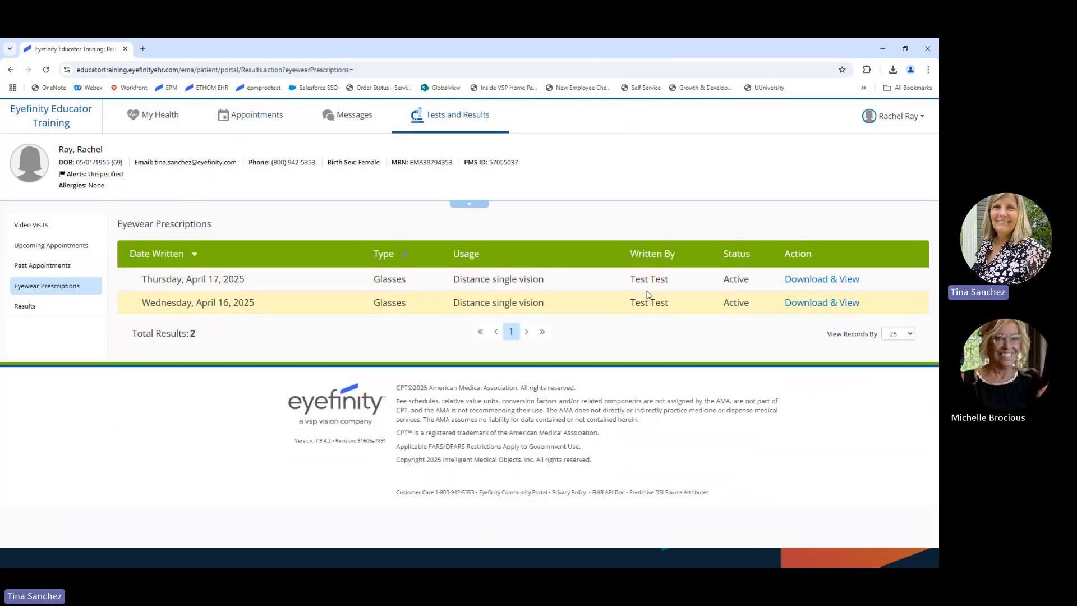
Step: Download the Thursday, April 17, 2025 glasses prescription as GlassesRx (11).pdf
click(810, 277)
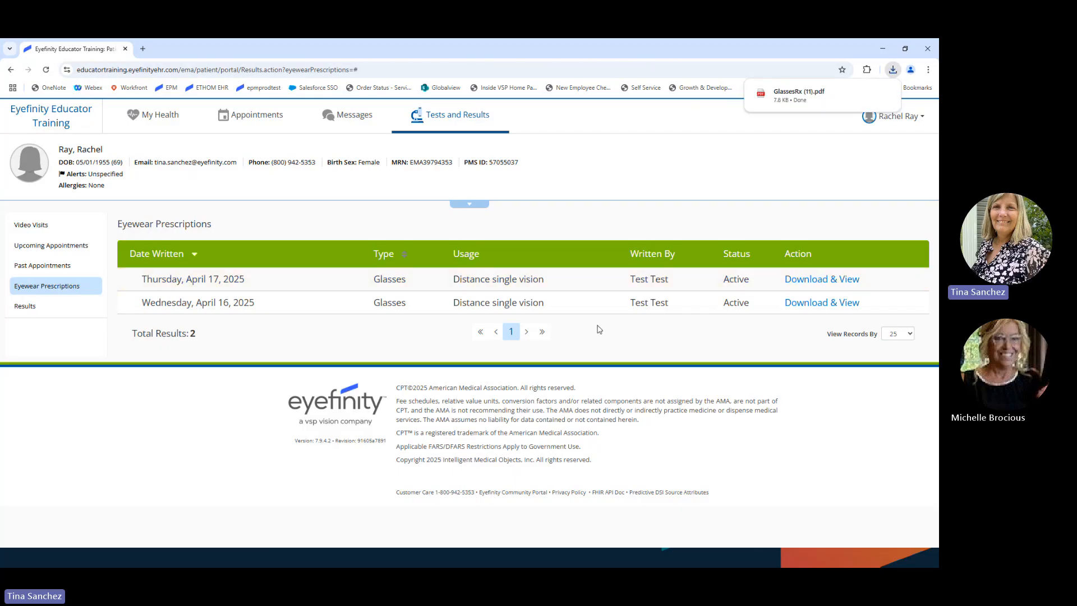
click(801, 100)
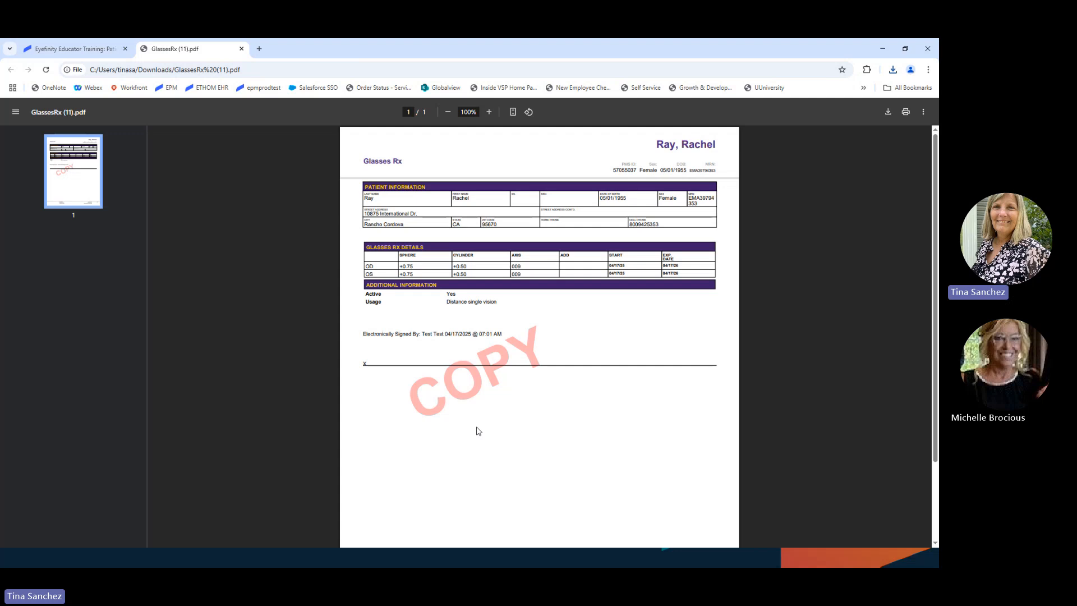
click(242, 49)
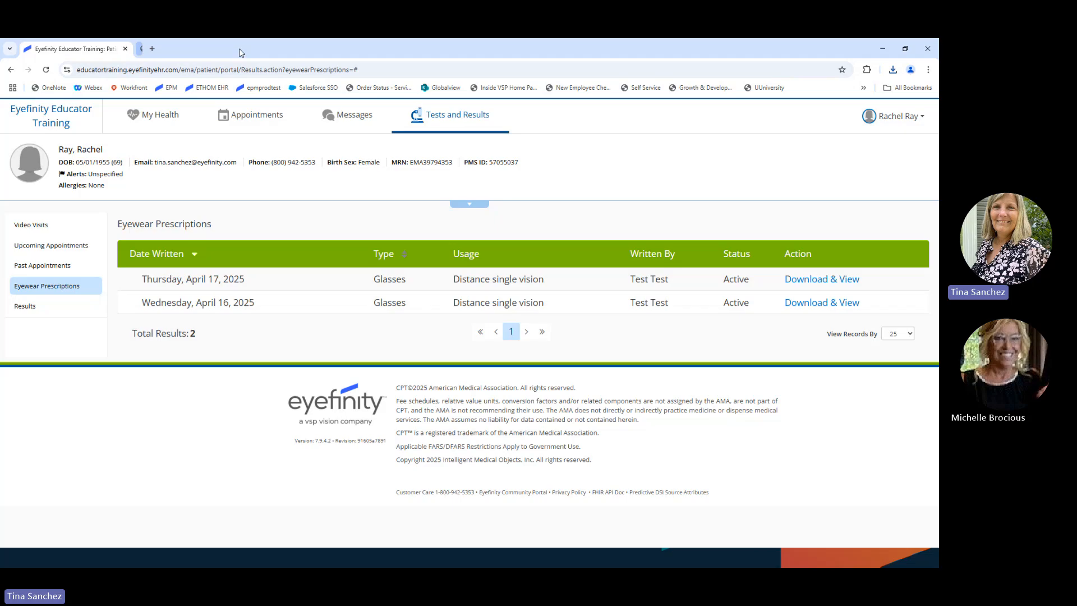
Step: Show the Tests and Results page from the sidebar, whose Results list is empty
click(25, 307)
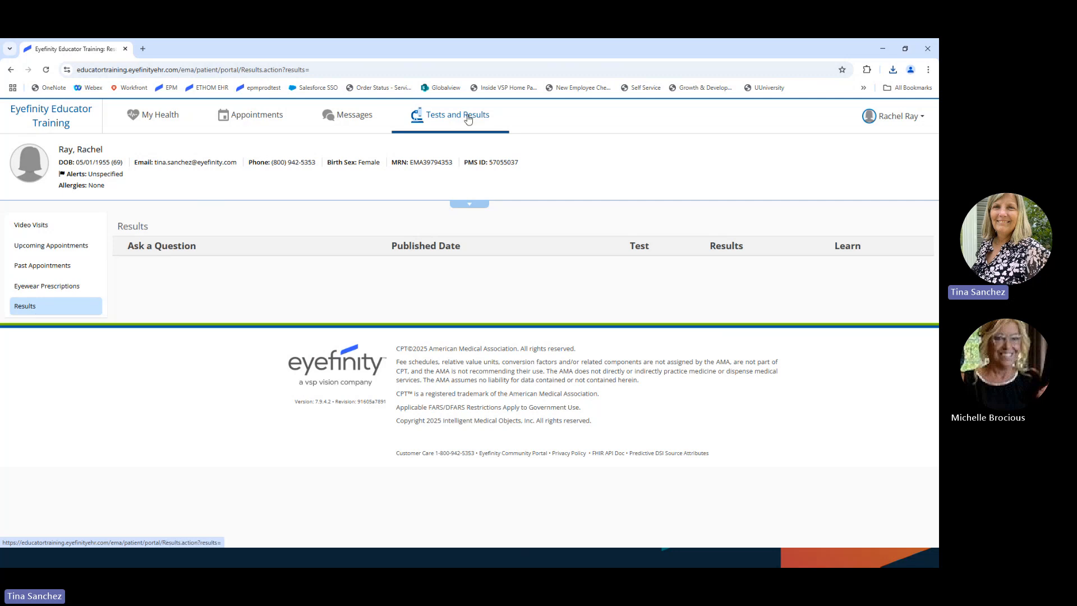
Step: Open the My Health contact info form and review the patient, contact and address details
click(145, 116)
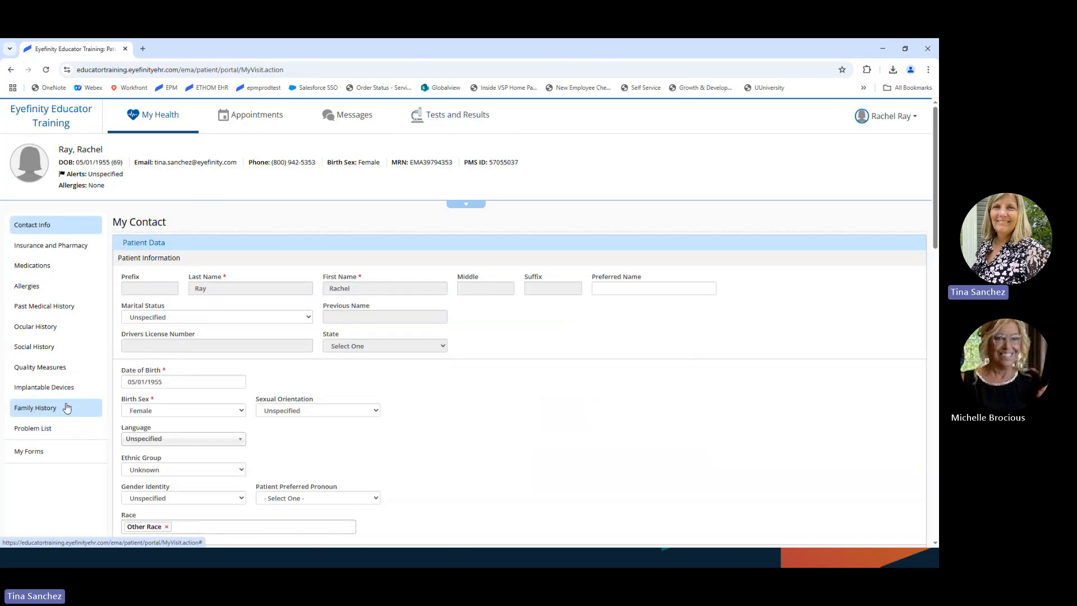
scroll(457, 405, down, 1)
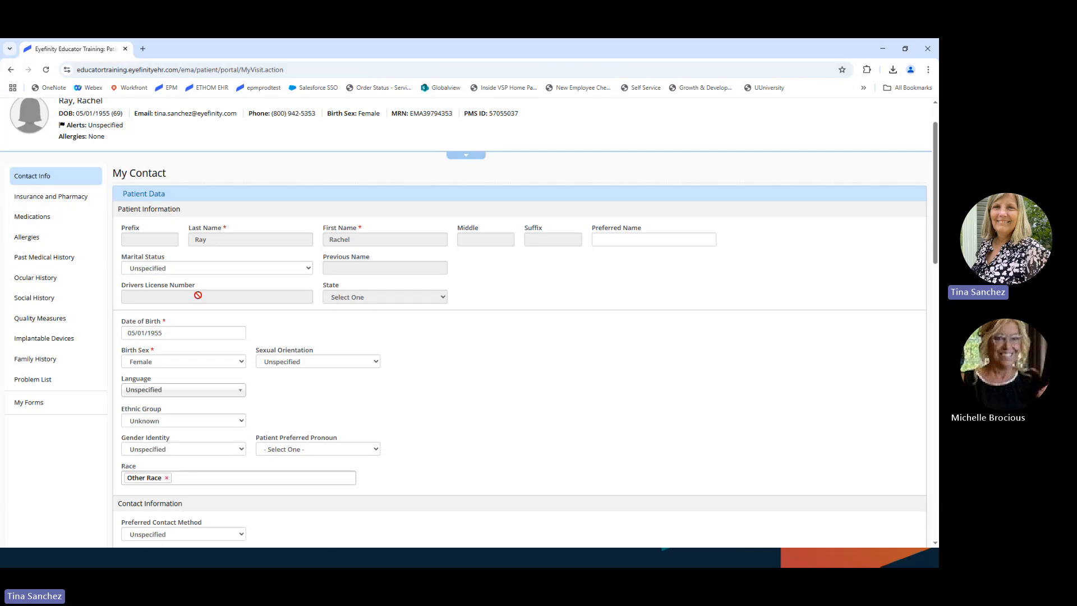
scroll(433, 384, down, 1)
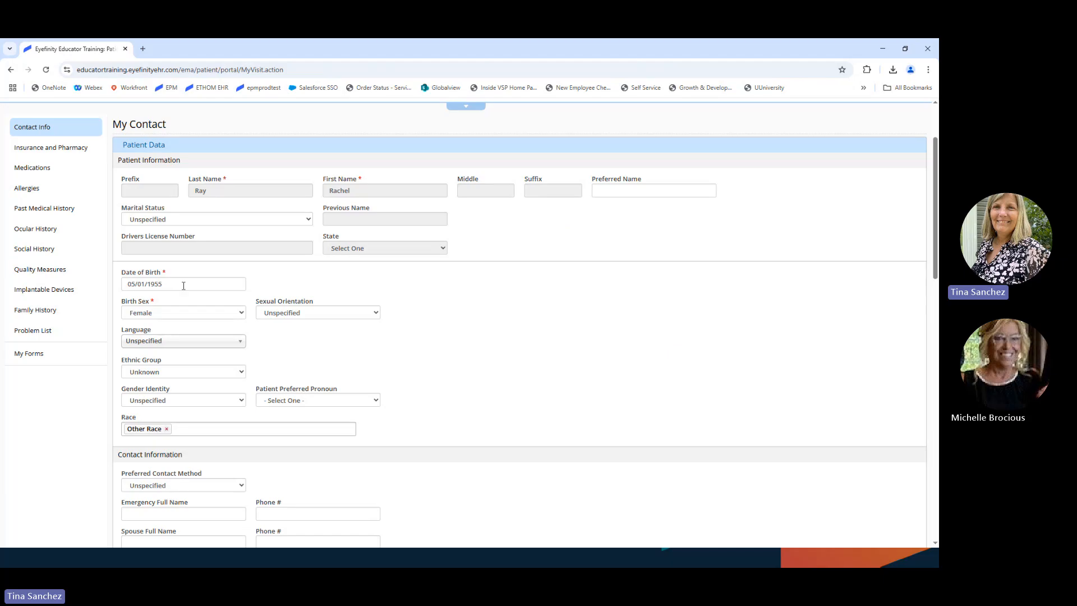
scroll(324, 360, down, 1)
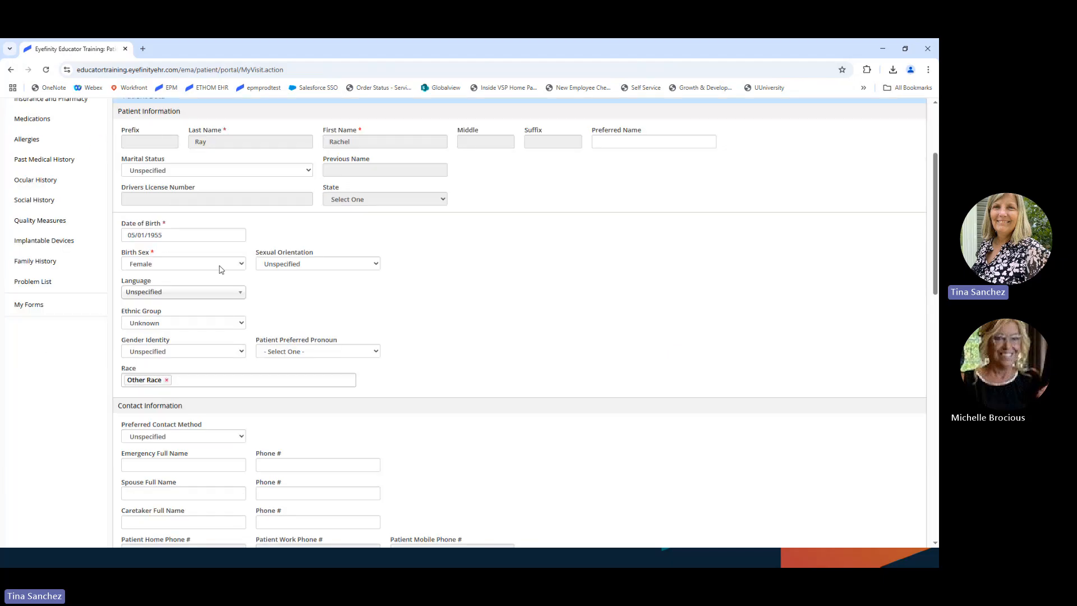
scroll(437, 380, down, 1)
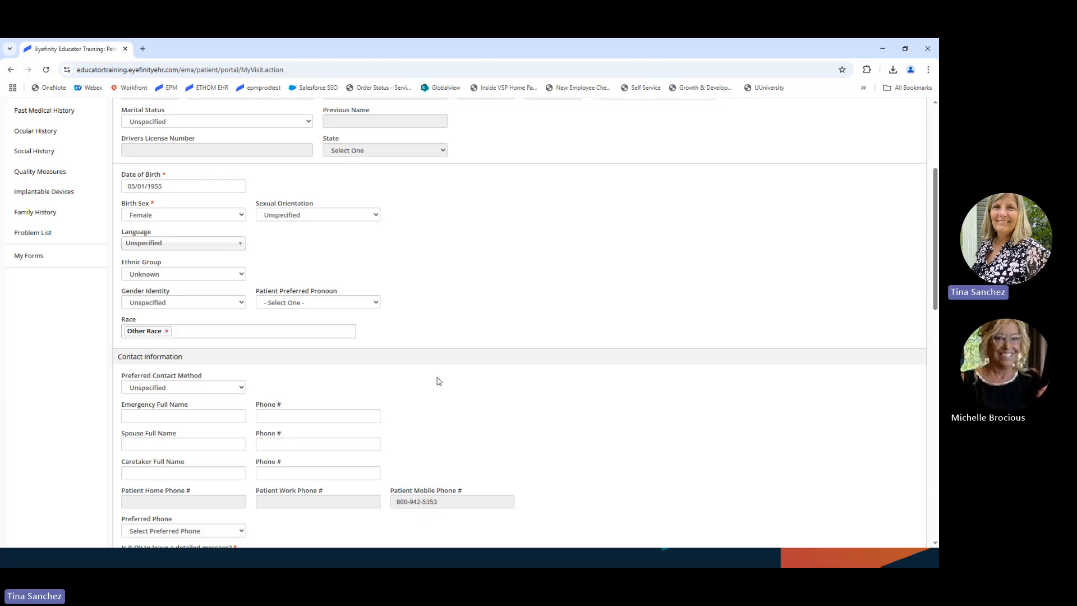
scroll(438, 381, down, 4)
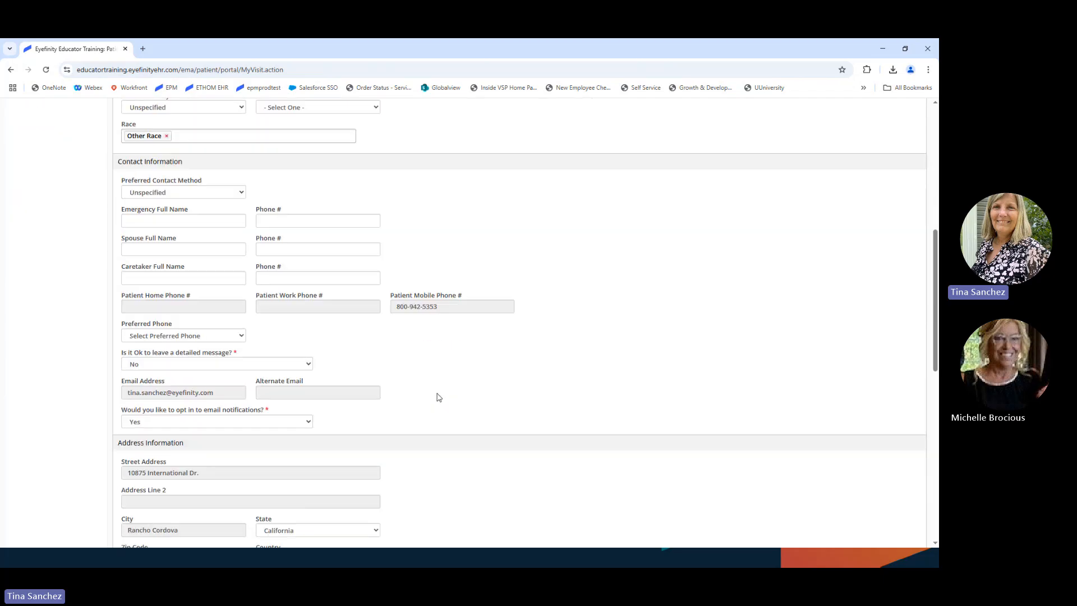
scroll(439, 397, down, 3)
scroll(437, 399, down, 1)
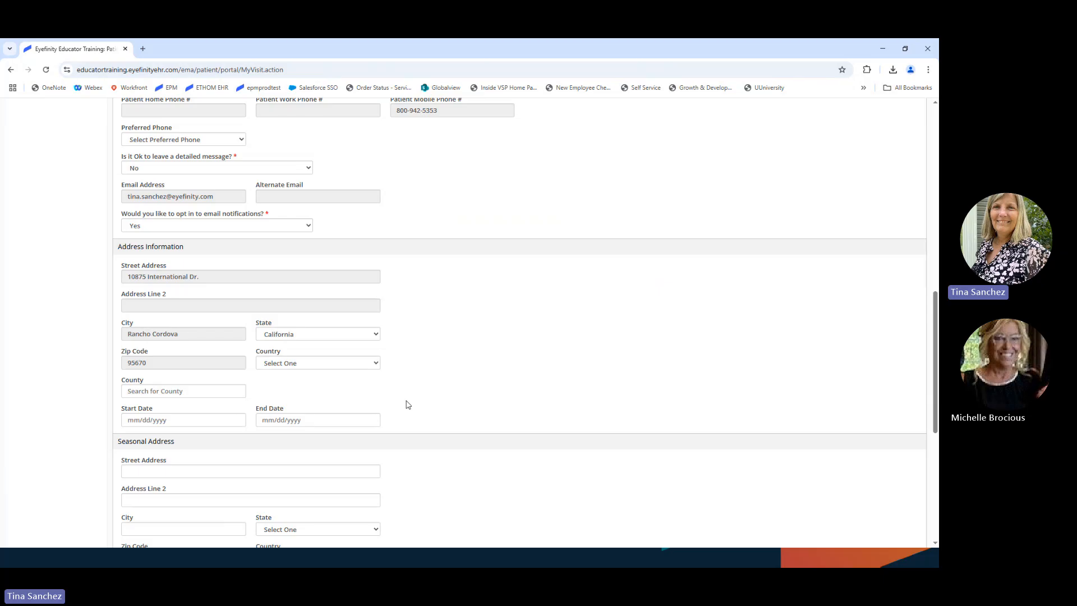
scroll(427, 393, down, 1)
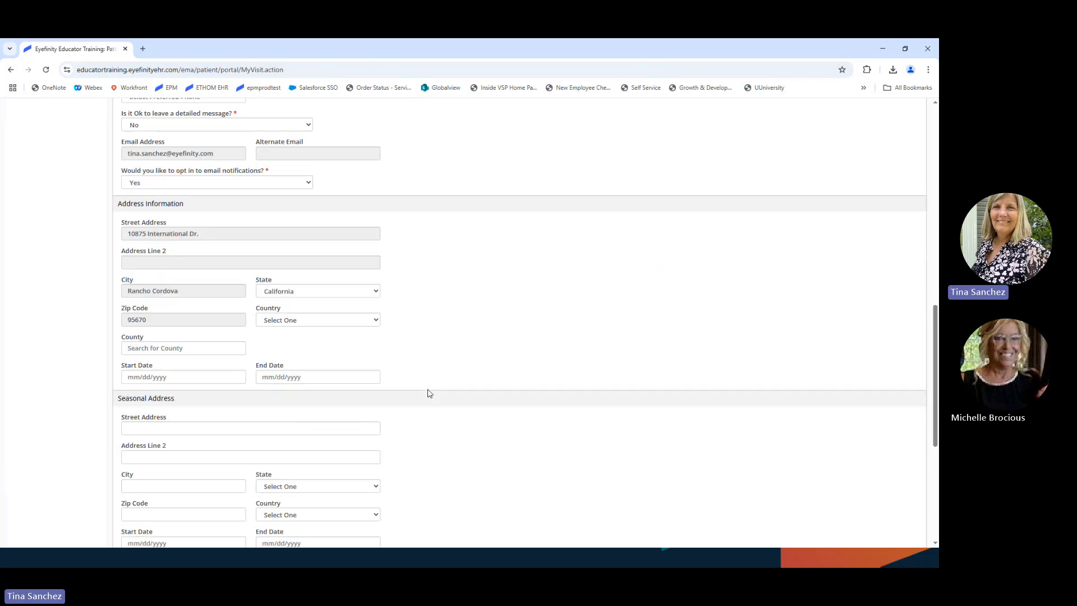
scroll(429, 393, down, 3)
scroll(429, 393, down, 1)
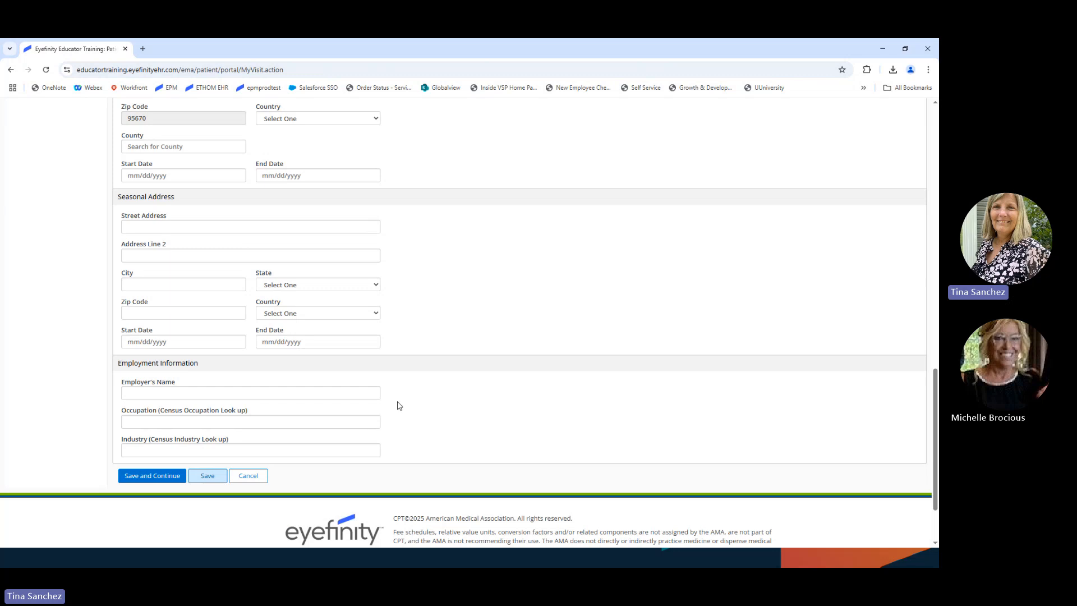
scroll(398, 405, up, 2)
scroll(399, 405, up, 3)
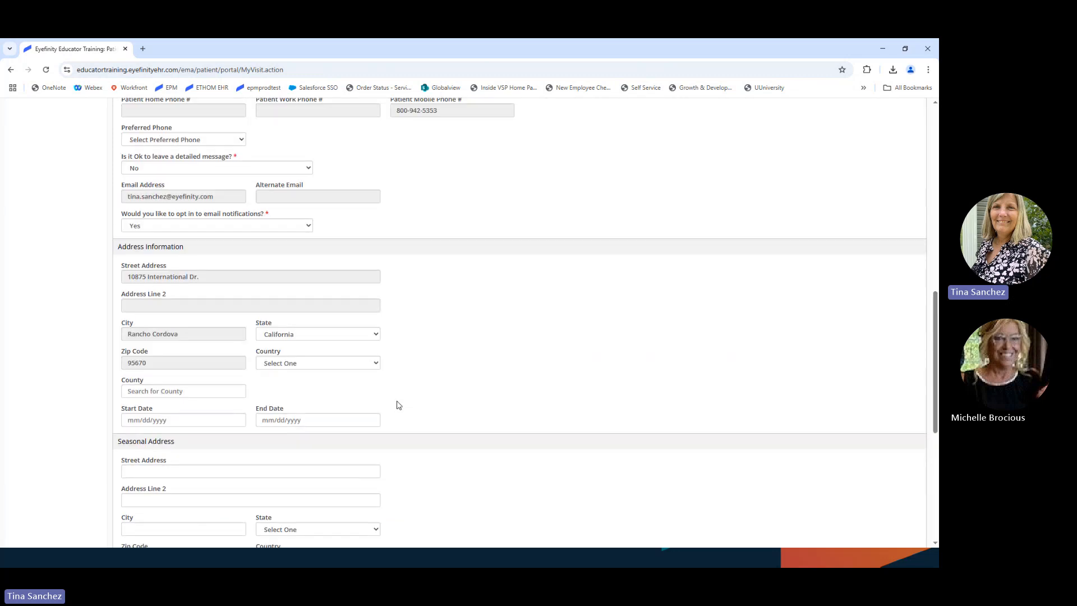
scroll(398, 405, up, 4)
scroll(398, 405, up, 3)
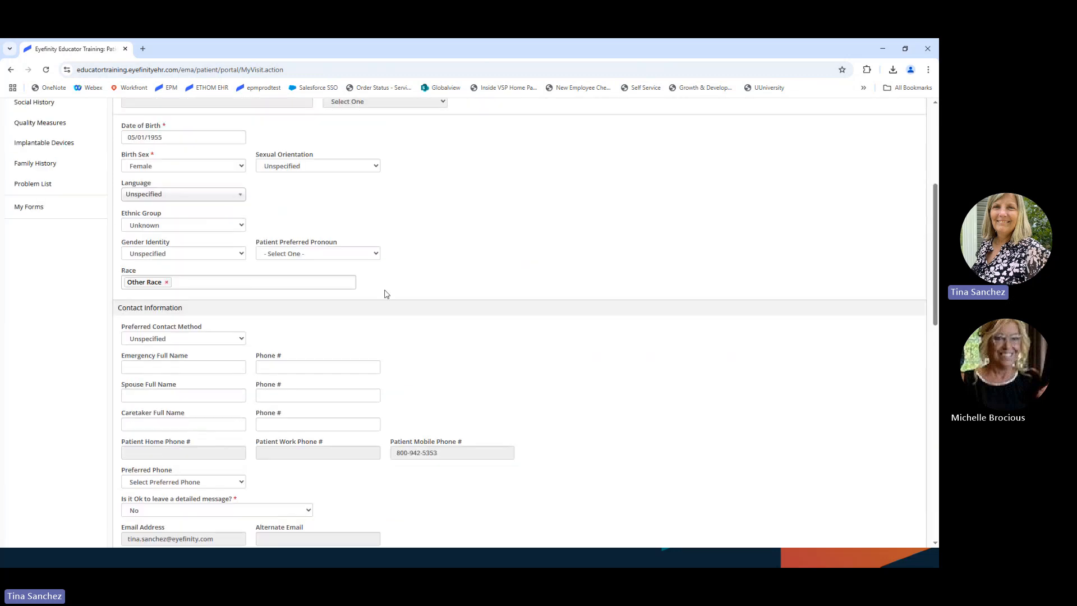
Step: Set the patient's language to English, leaving the preferred pronoun unchanged
click(369, 257)
click(369, 257)
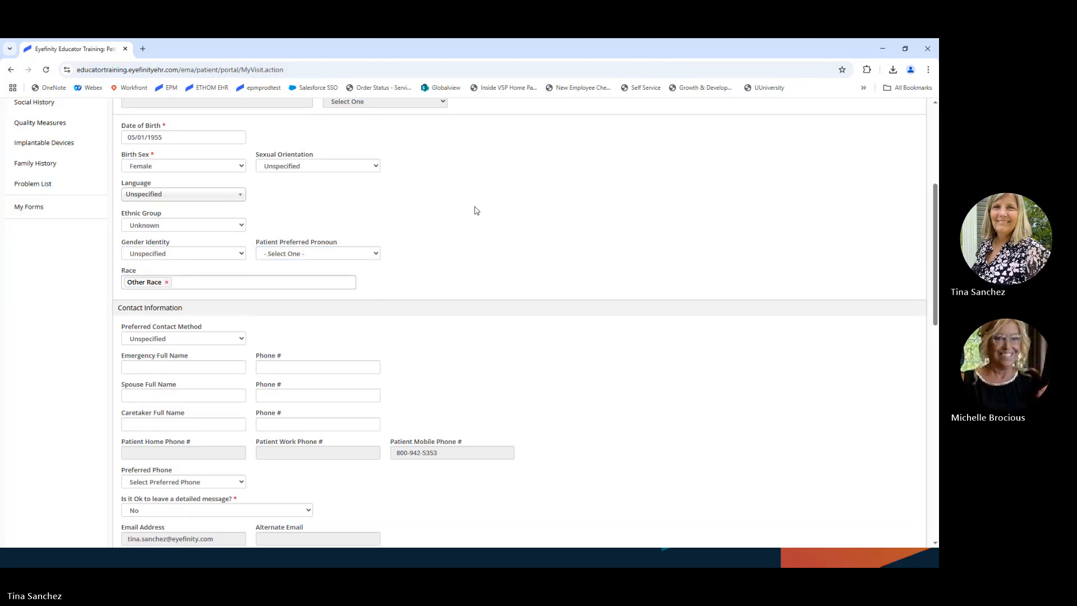
scroll(476, 210, up, 2)
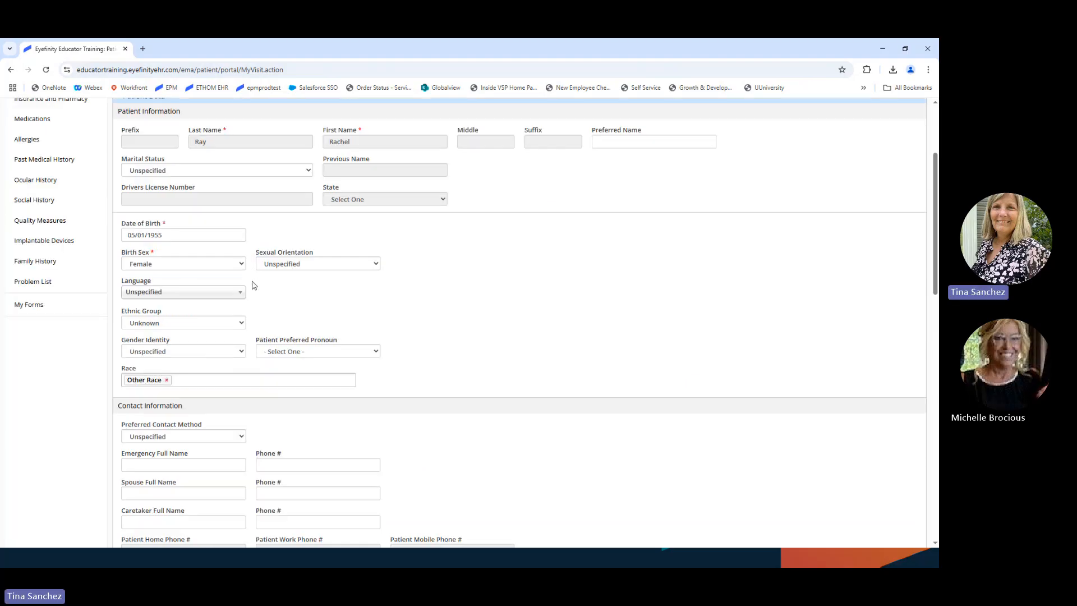
click(203, 292)
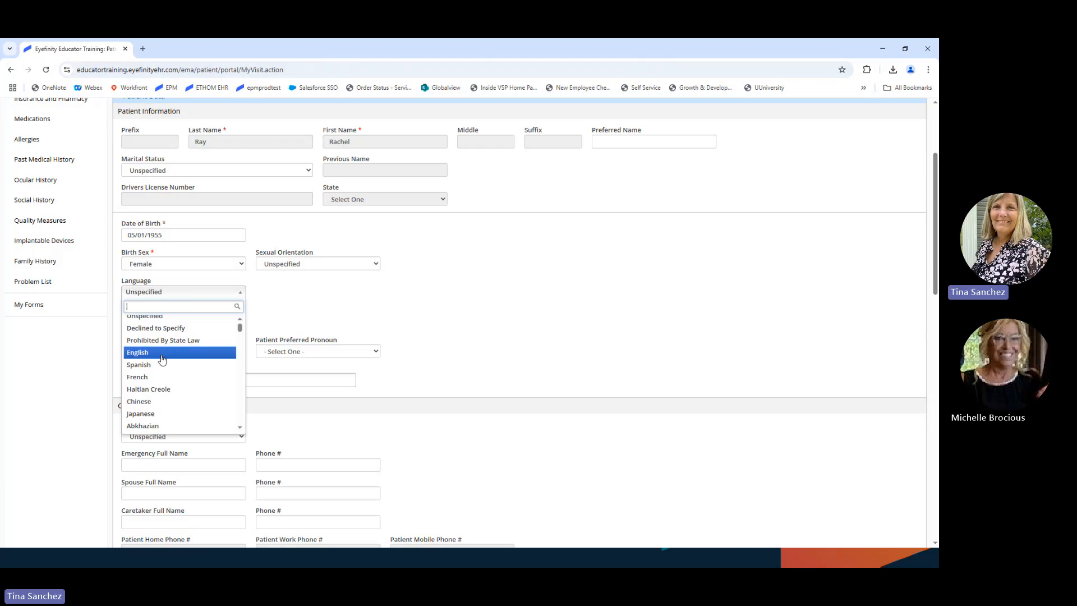
click(140, 352)
scroll(407, 351, down, 1)
scroll(407, 352, down, 8)
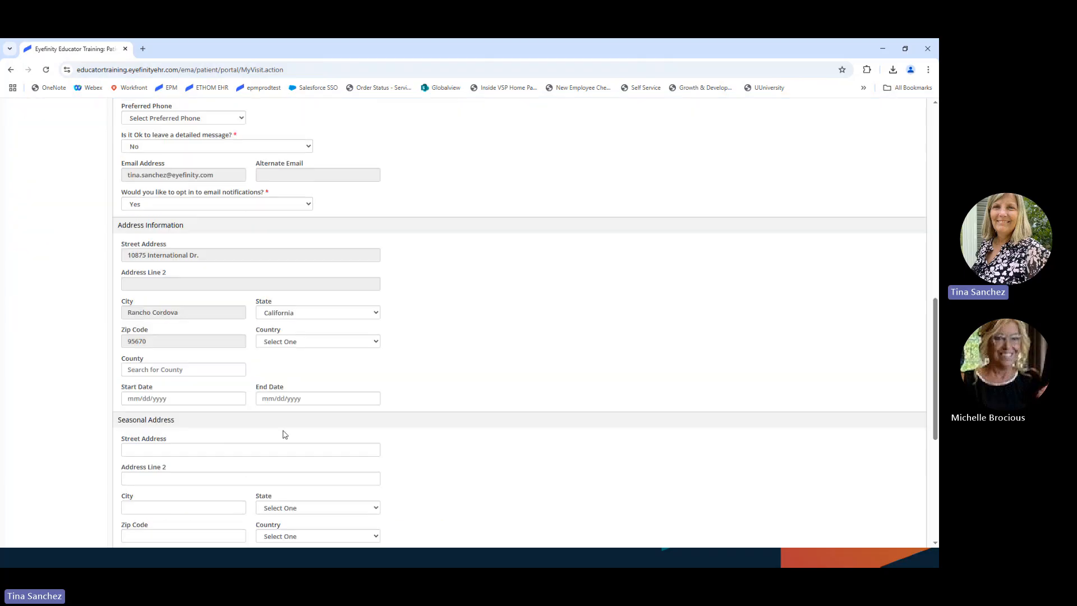
scroll(284, 434, down, 6)
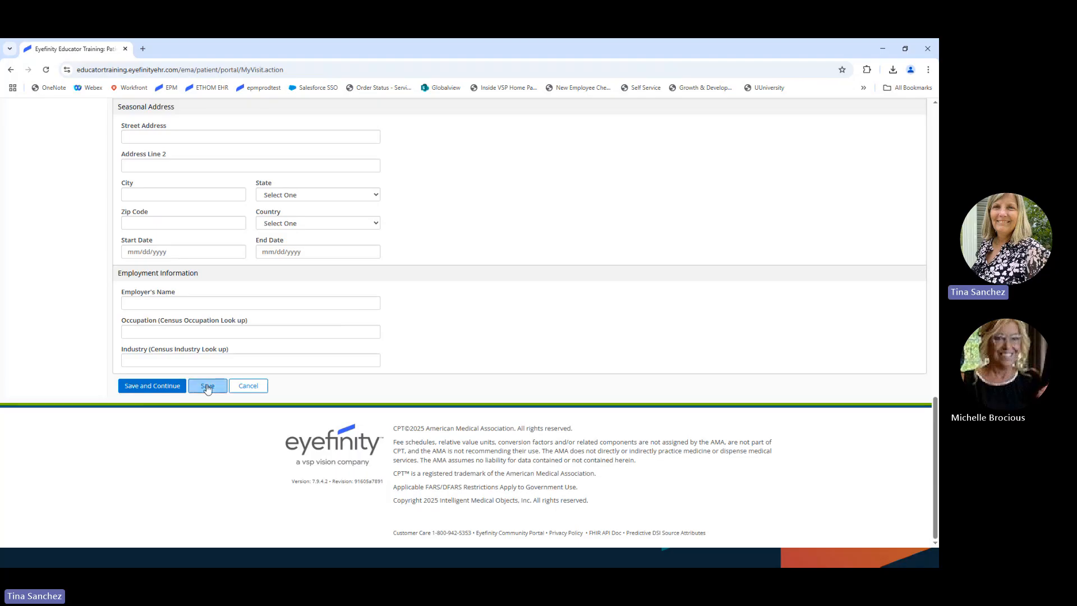
Step: Save the contact info and continue to Insurance and Pharmacy, which lists two VSP plans
click(158, 387)
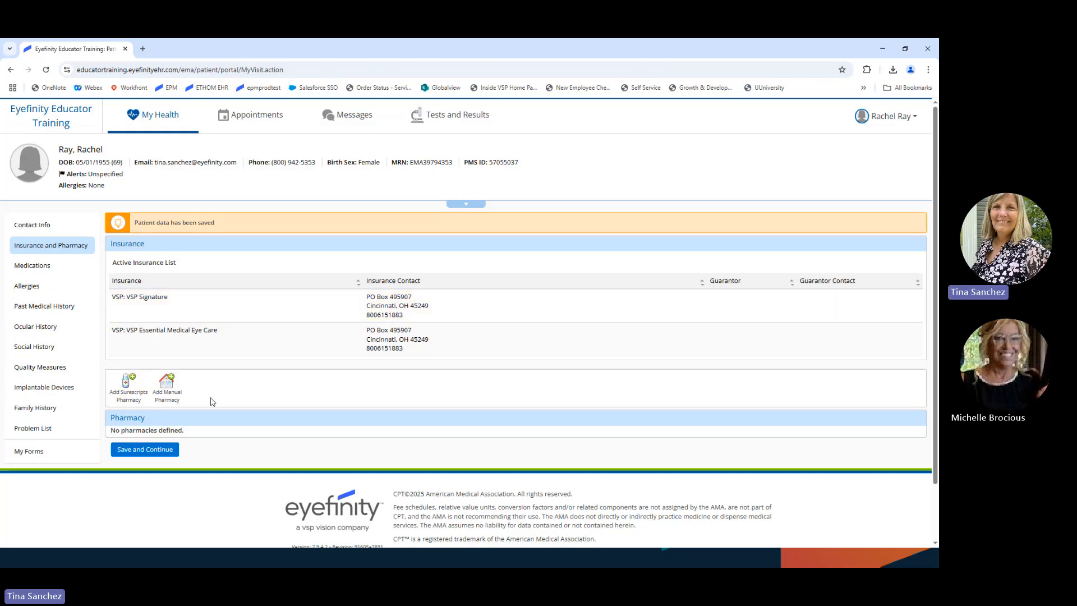
scroll(212, 402, down, 2)
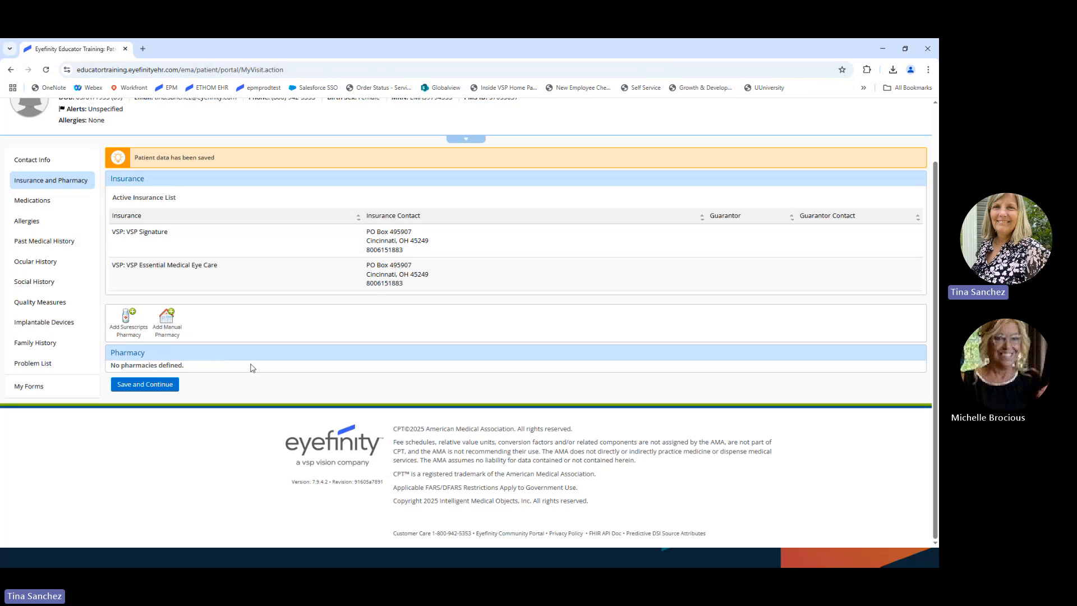
Step: Search Surescripts pharmacies by the name 'cvs'
click(128, 325)
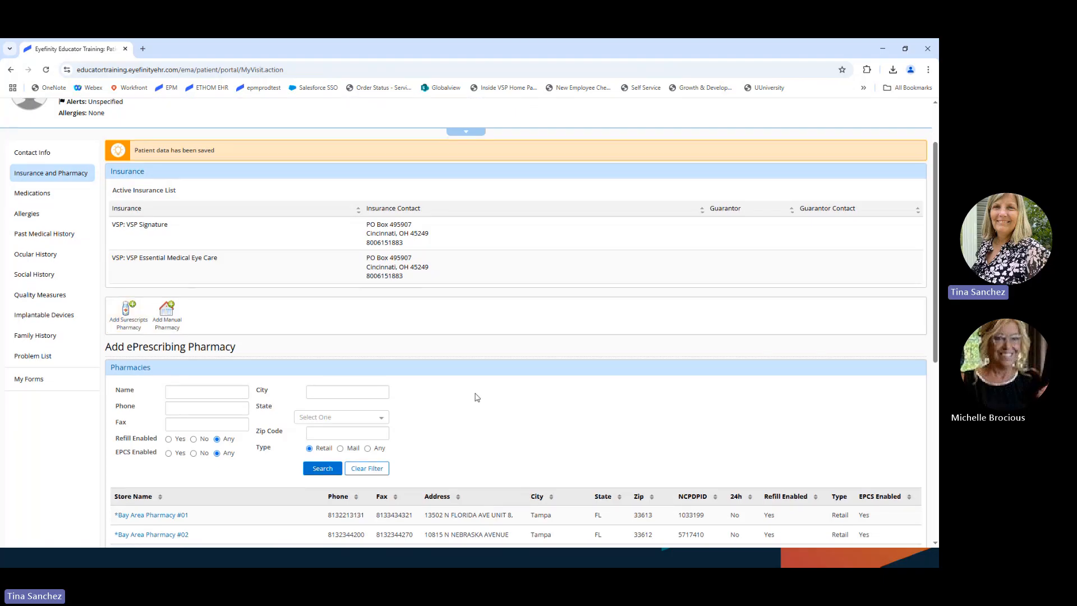
scroll(477, 397, down, 2)
click(193, 302)
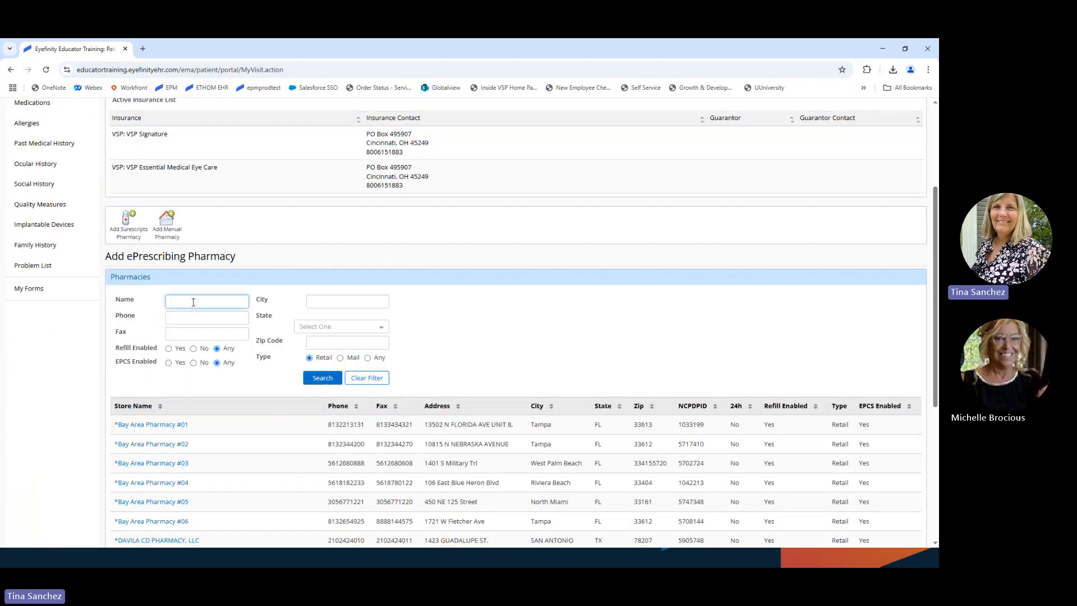
text(cvs)
click(322, 377)
Step: Add CarePlus (CVS Specialty) #2293 as the default pharmacy and save to continue
scroll(480, 363, down, 1)
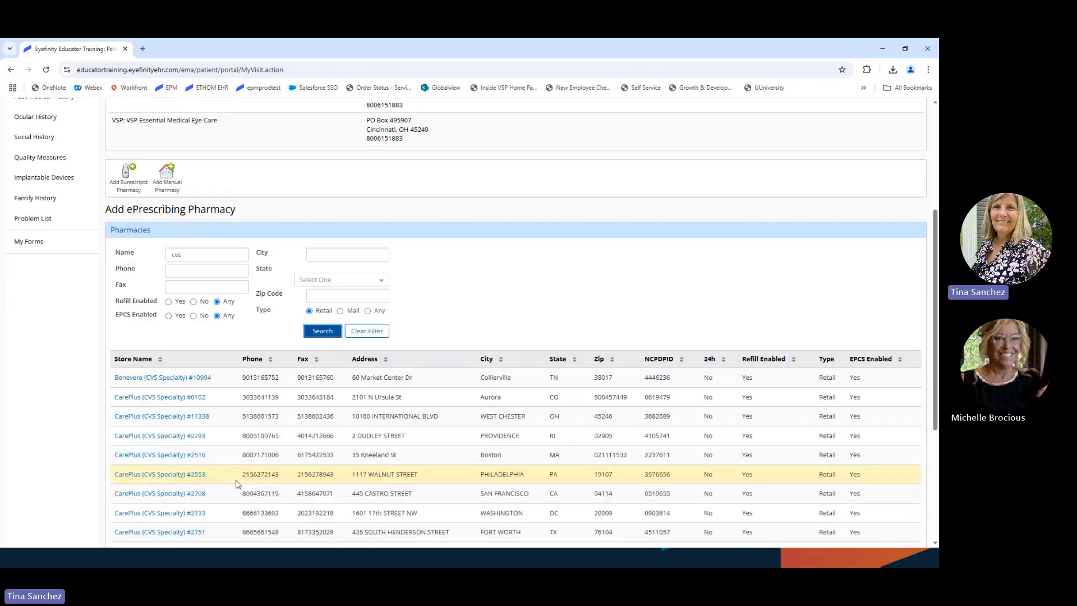
scroll(240, 455, down, 1)
scroll(245, 442, up, 1)
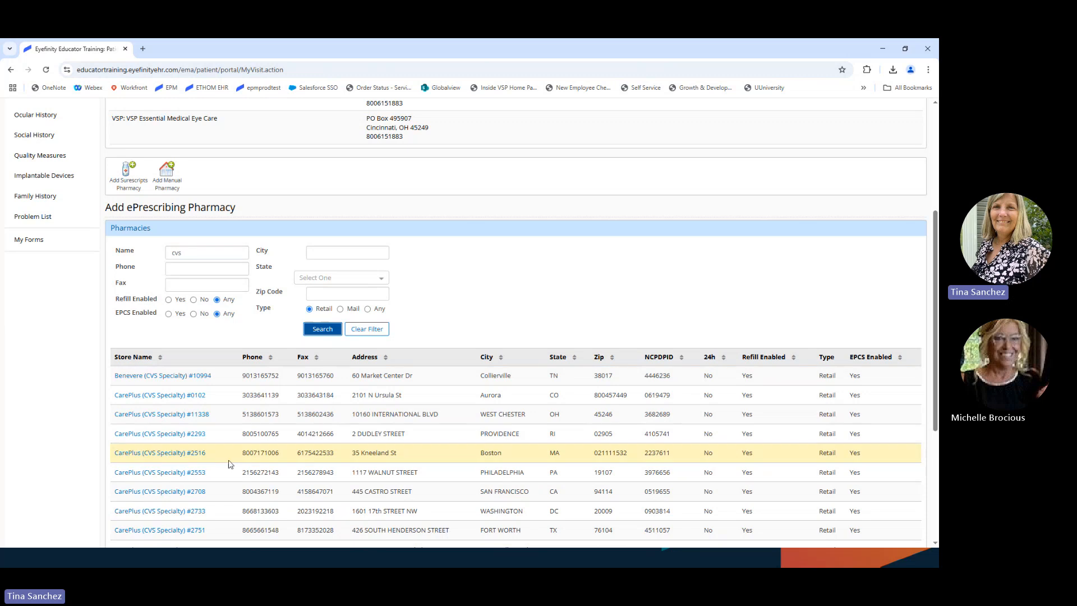
scroll(317, 481, down, 1)
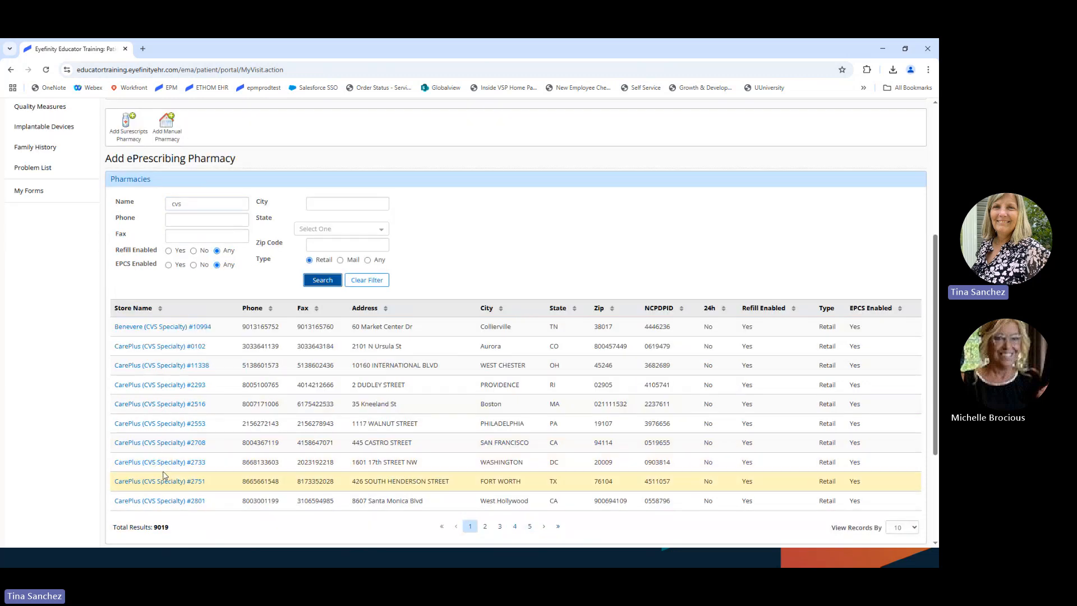
click(126, 387)
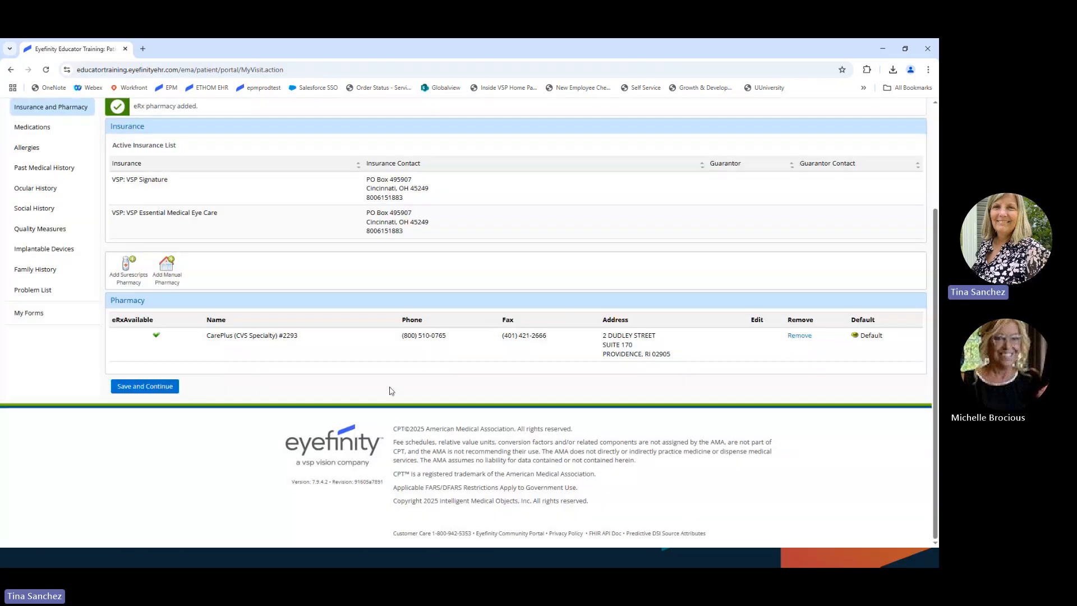
click(153, 386)
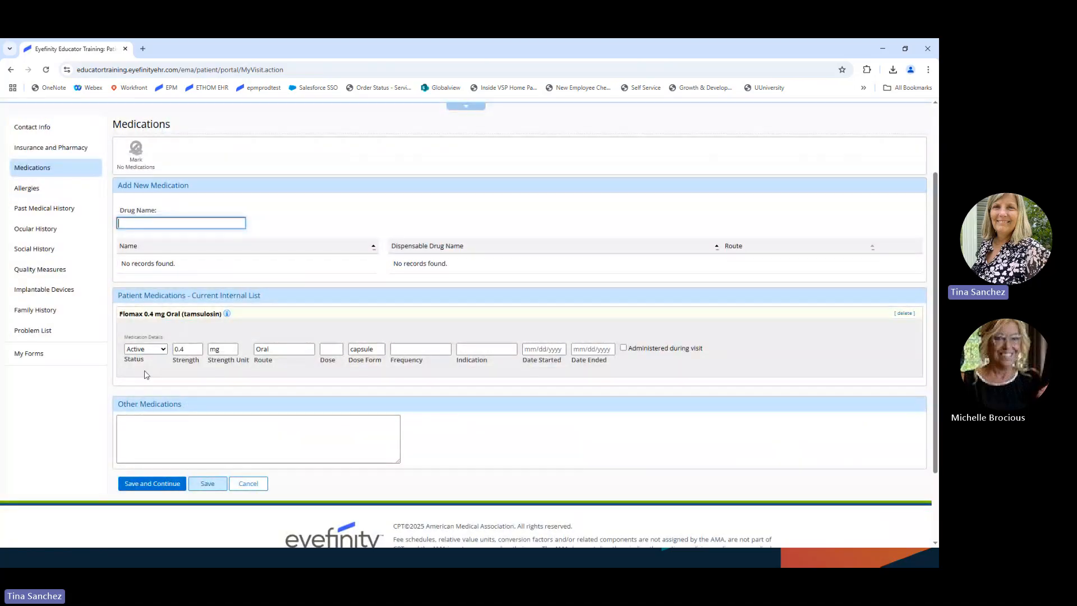
Step: Check the Flomax 0.4 mg status options, leave it Active, and move to Allergies
click(159, 349)
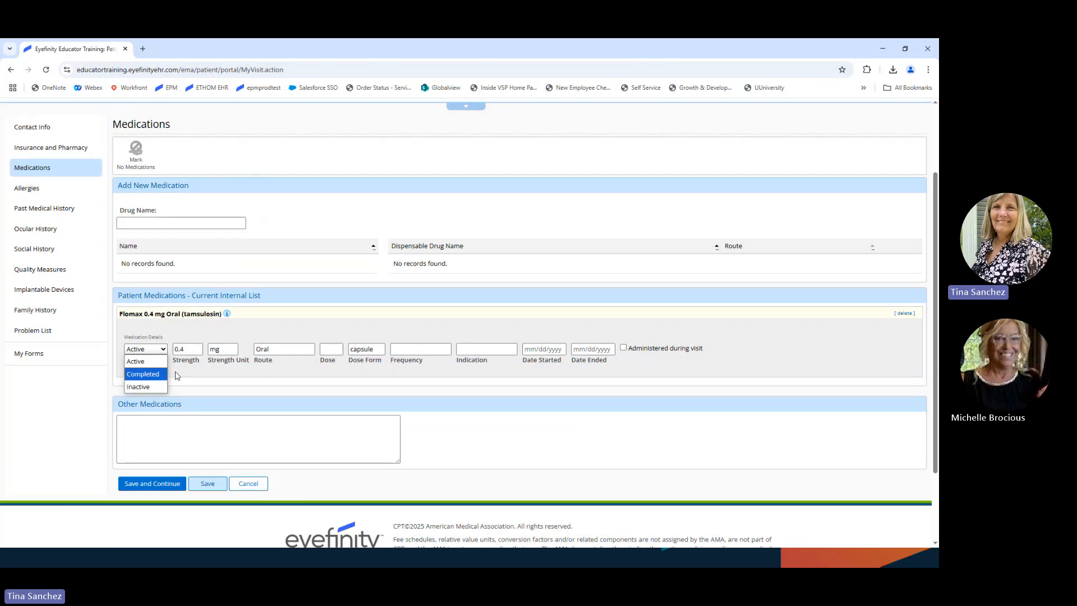
click(279, 332)
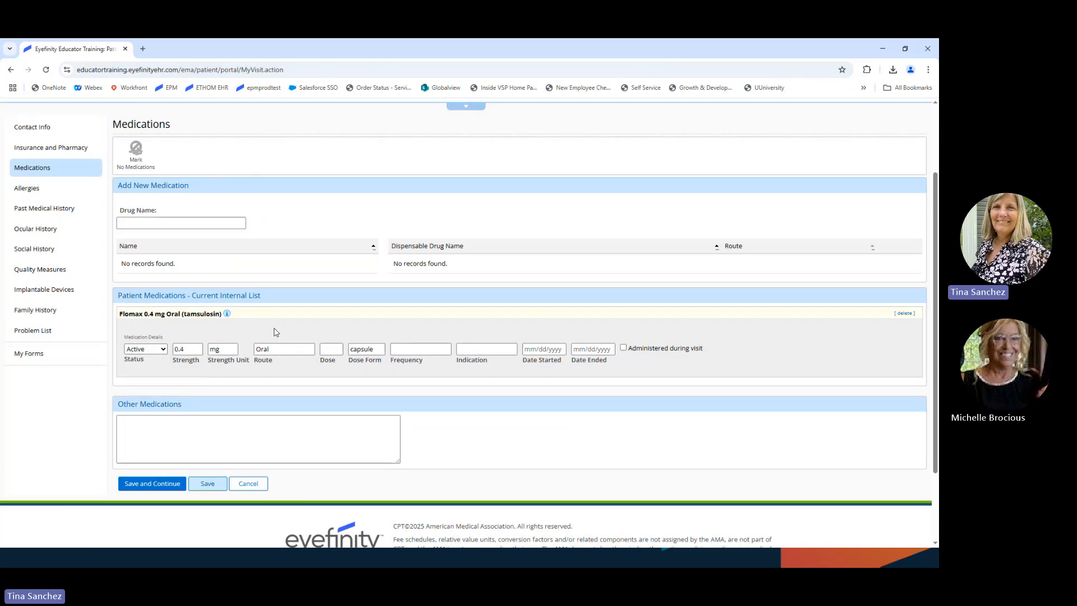
scroll(283, 325, up, 1)
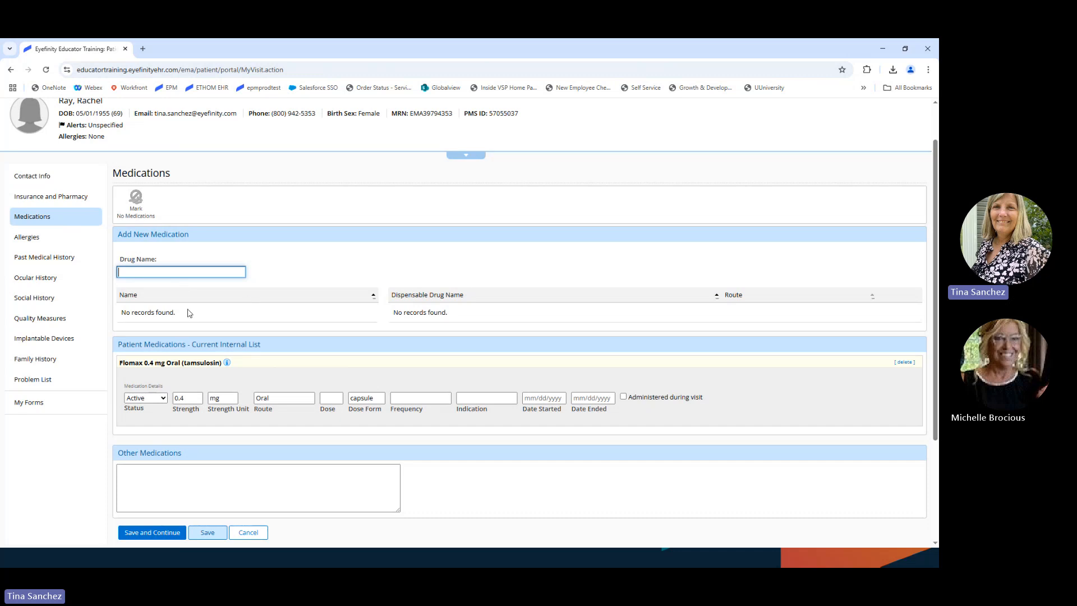
click(32, 240)
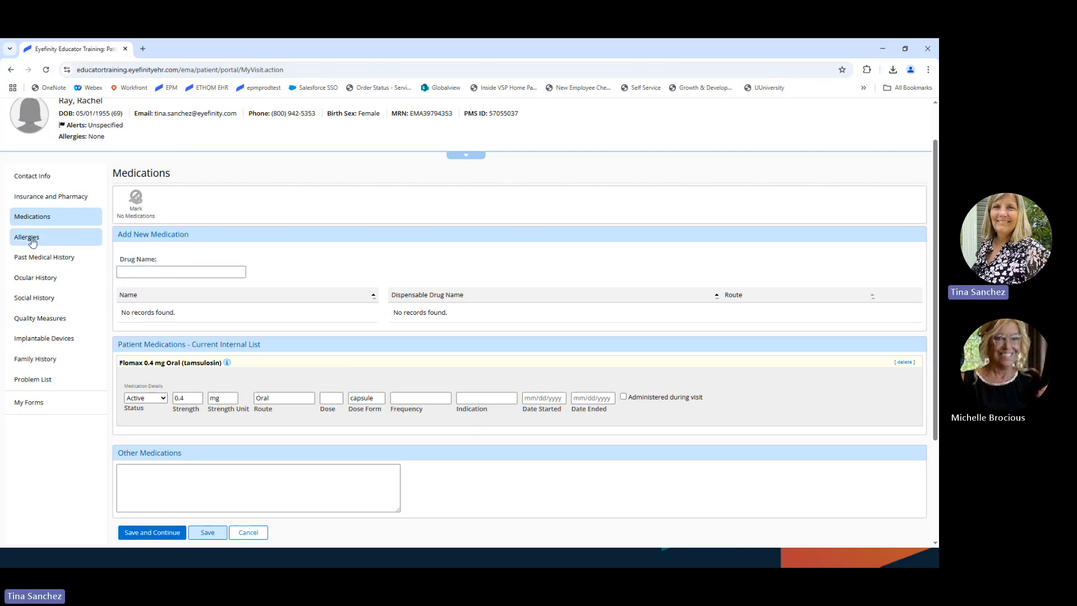
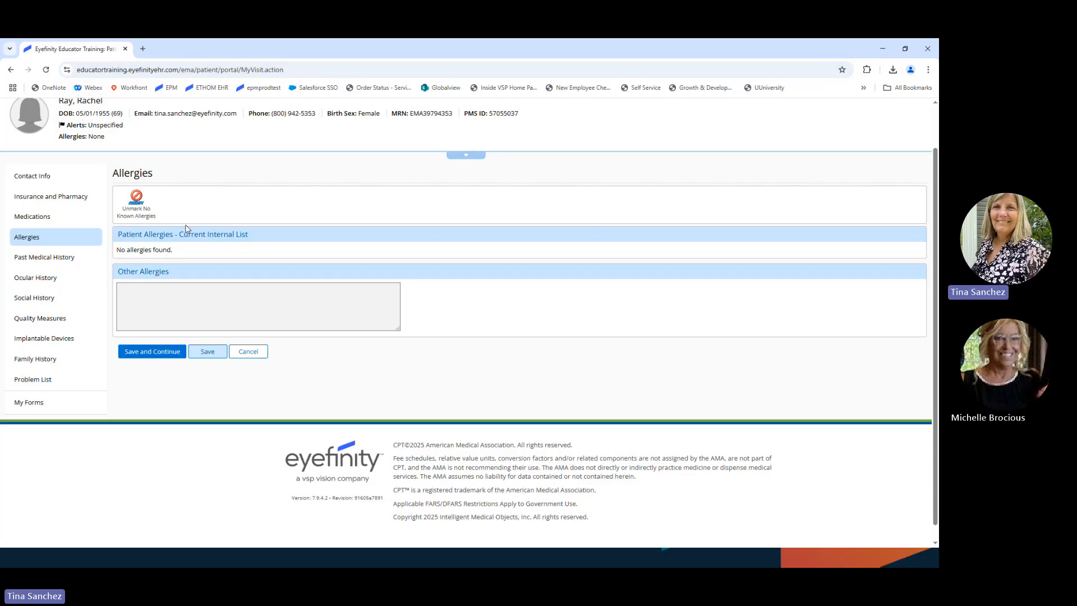
Step: Clear No Known Allergies and add a bee pollen allergy with Hives as the reaction
click(135, 209)
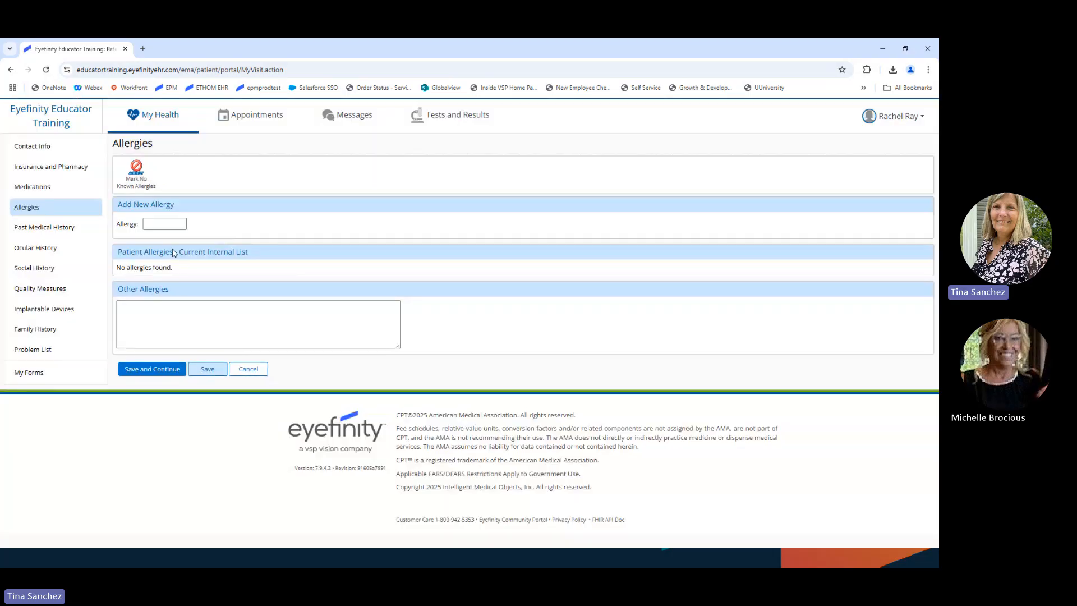
text(bee)
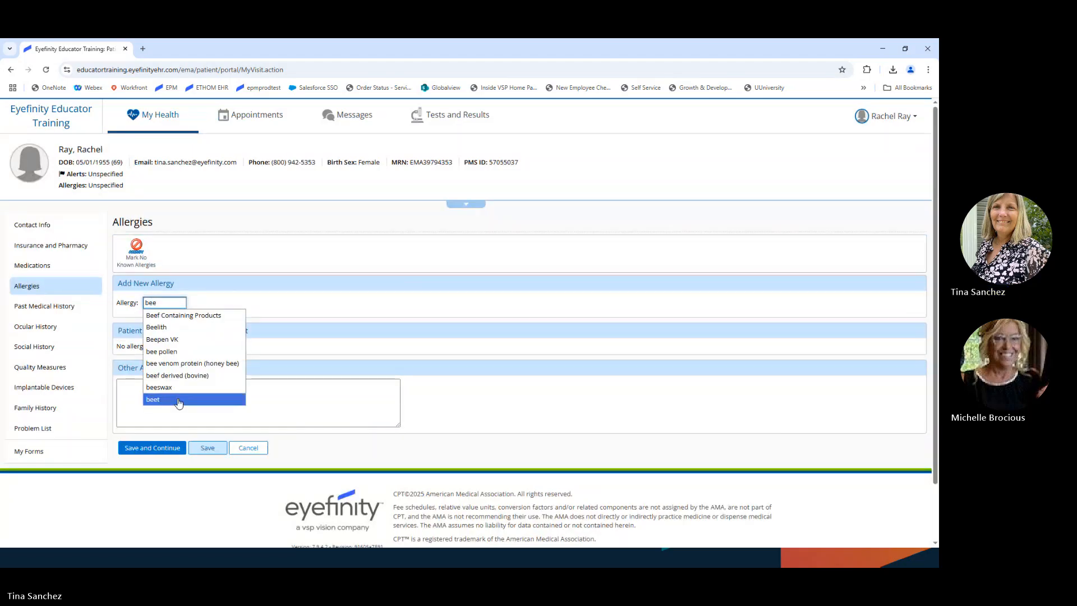
click(169, 351)
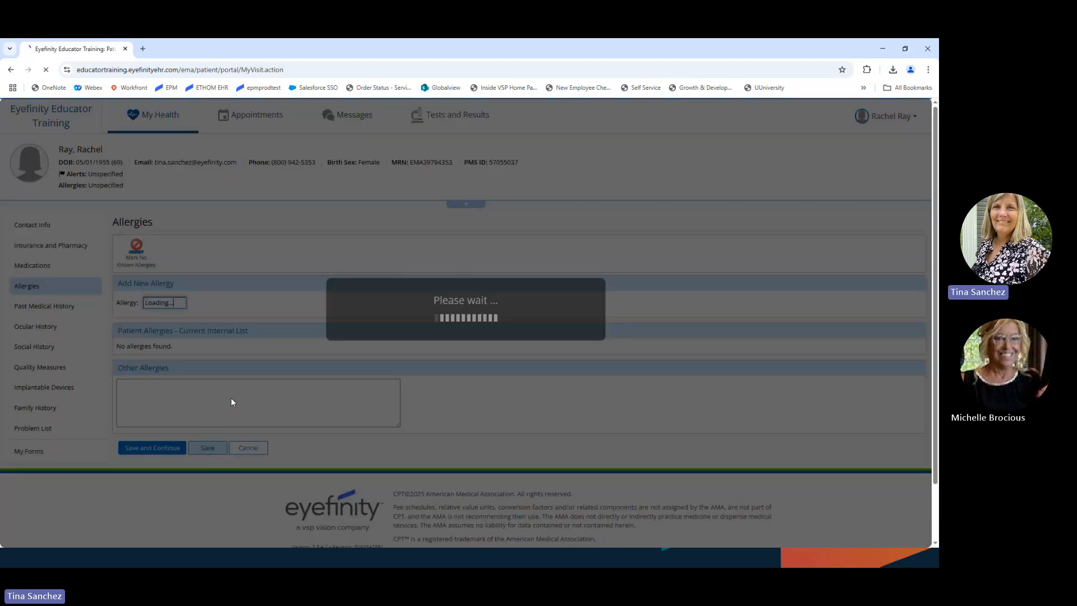
scroll(337, 380, down, 1)
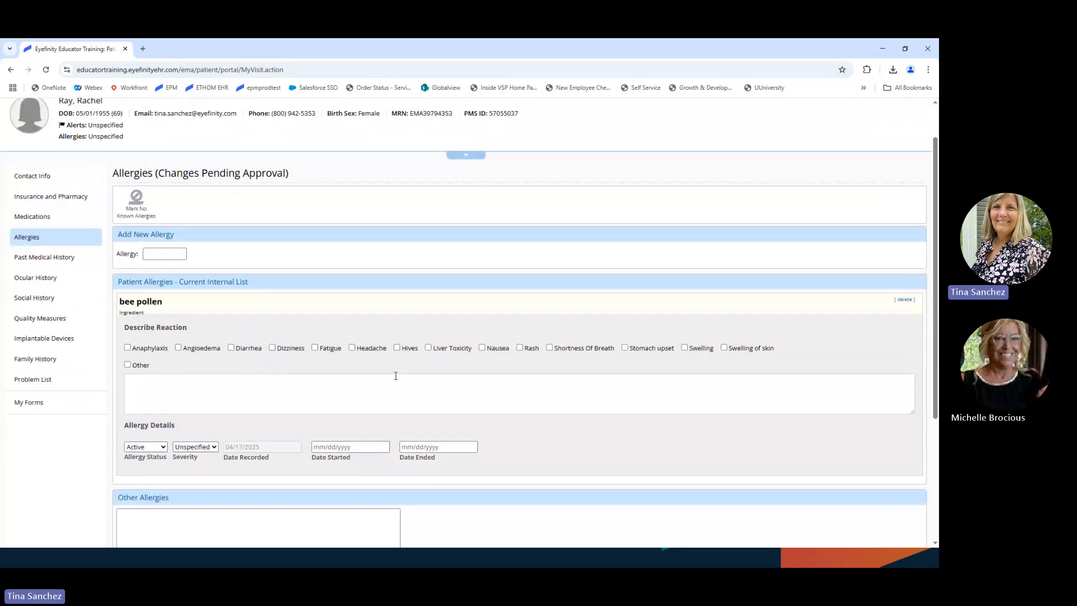
click(397, 347)
scroll(230, 383, down, 3)
Step: Save the bee pollen allergy and review the Past Medical and Surgical History page
click(169, 430)
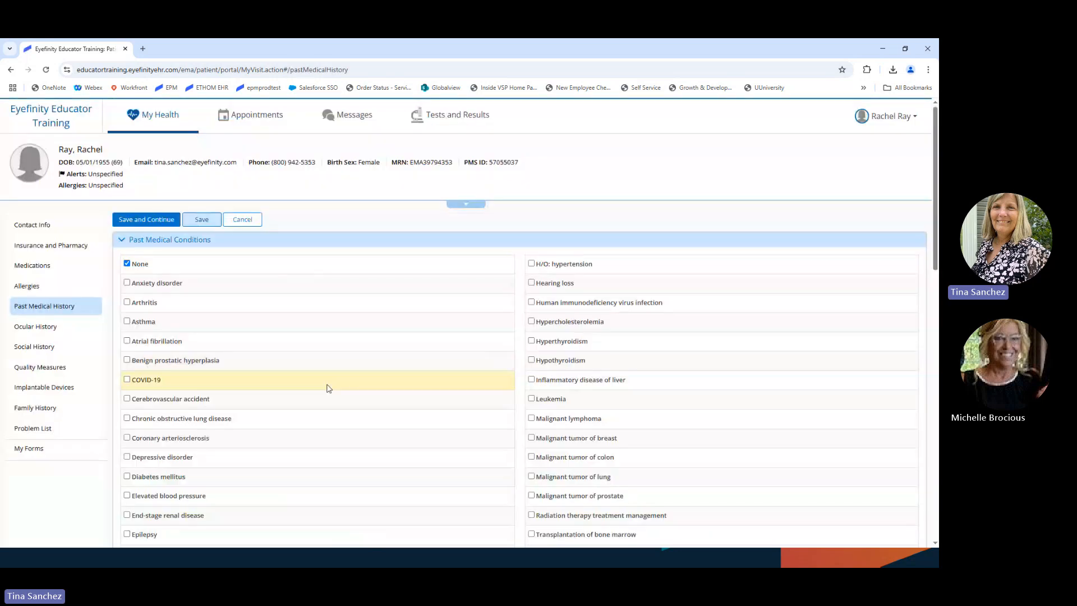
scroll(329, 388, down, 1)
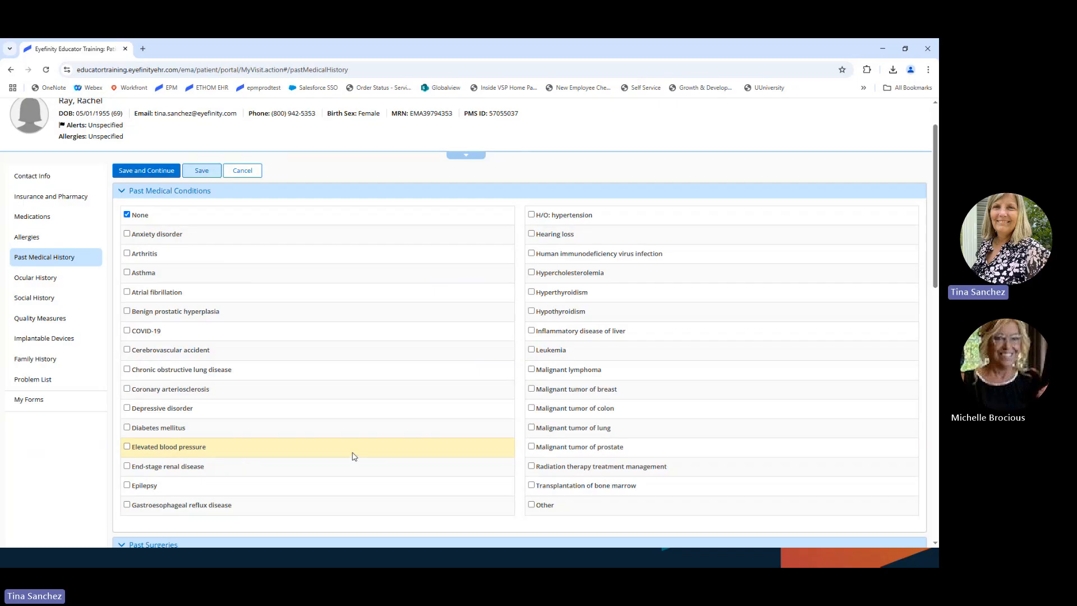
scroll(351, 448, down, 1)
scroll(347, 443, down, 1)
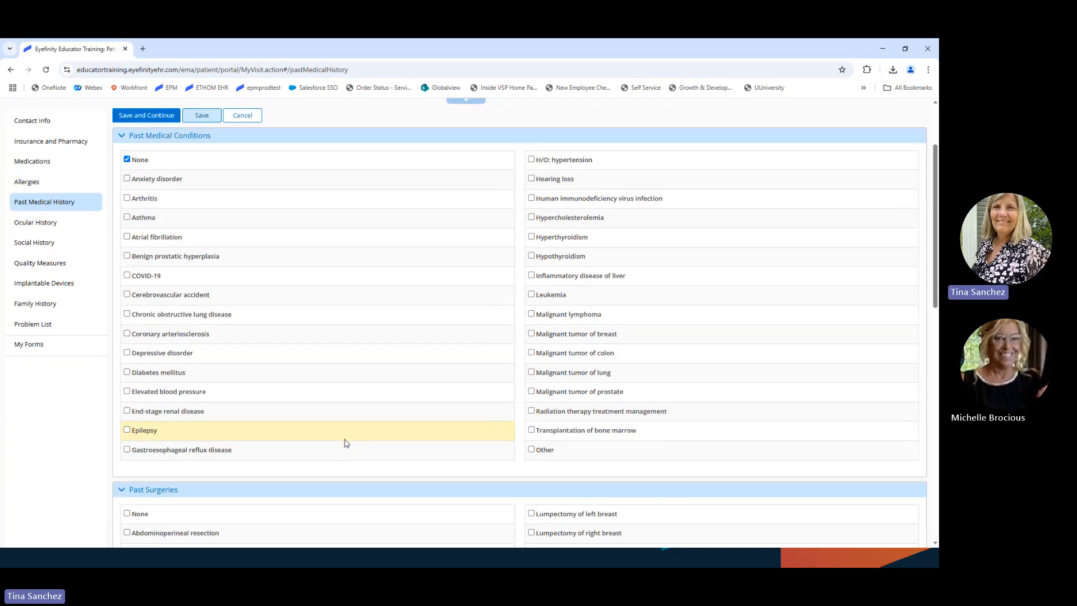
scroll(346, 446, down, 8)
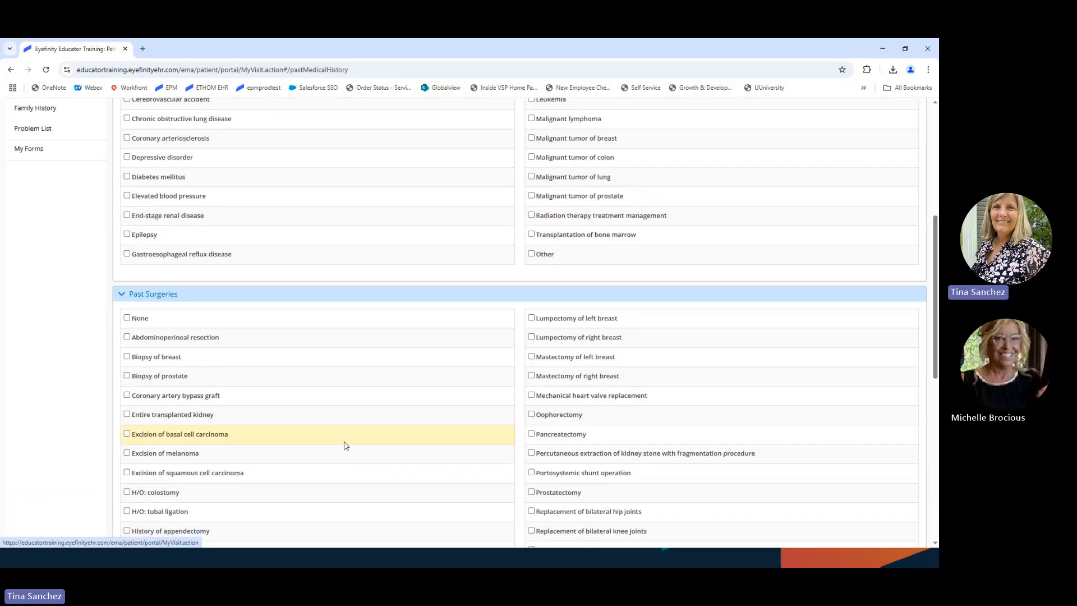
scroll(345, 447, down, 2)
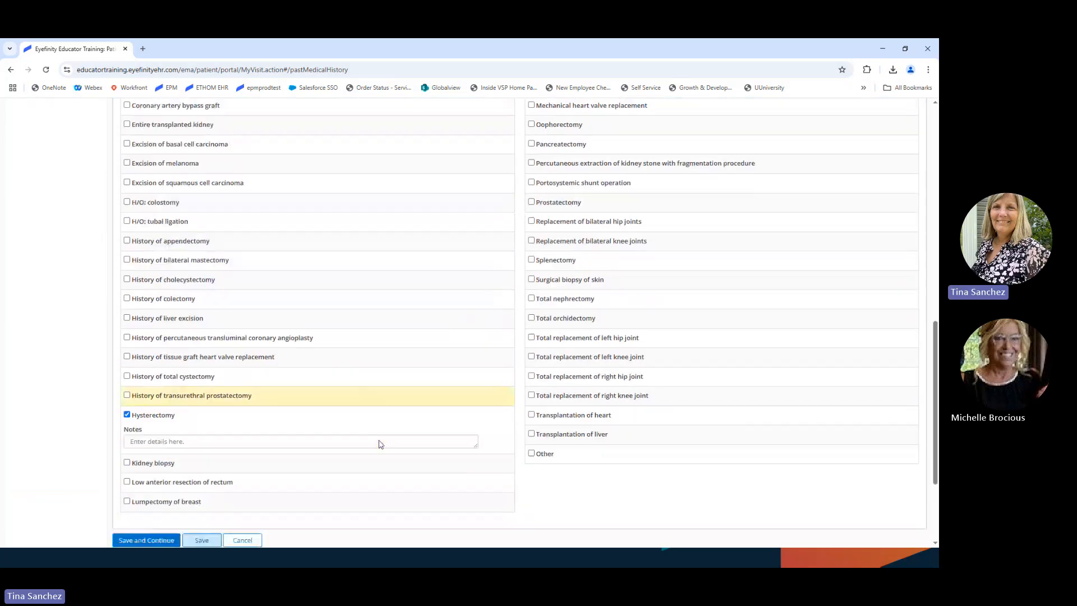
Step: Go to the Ocular History form from the sidebar
scroll(378, 443, up, 2)
scroll(379, 444, up, 3)
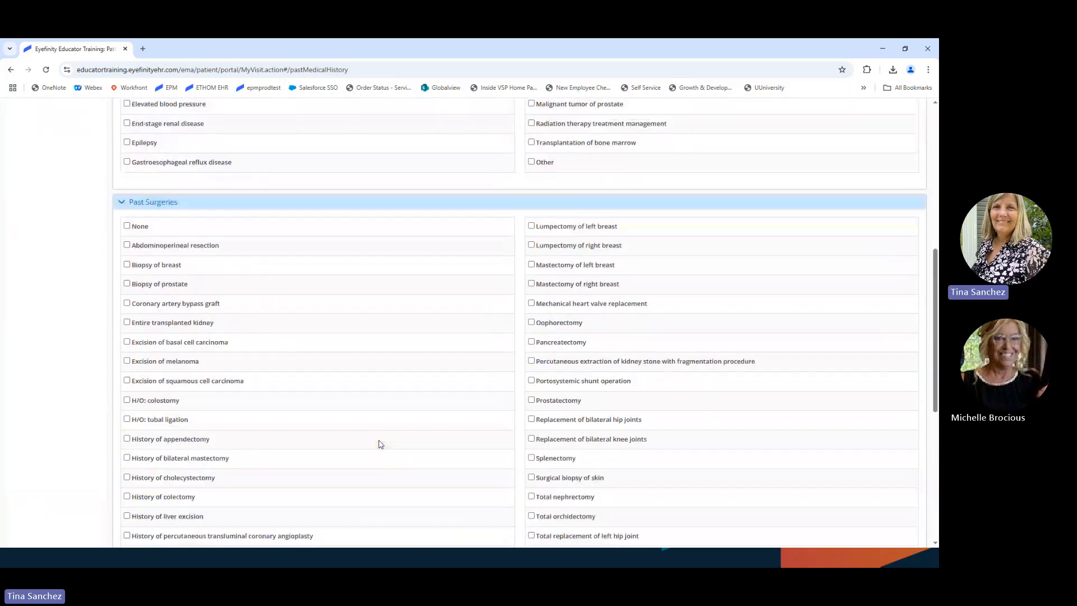
scroll(379, 444, up, 6)
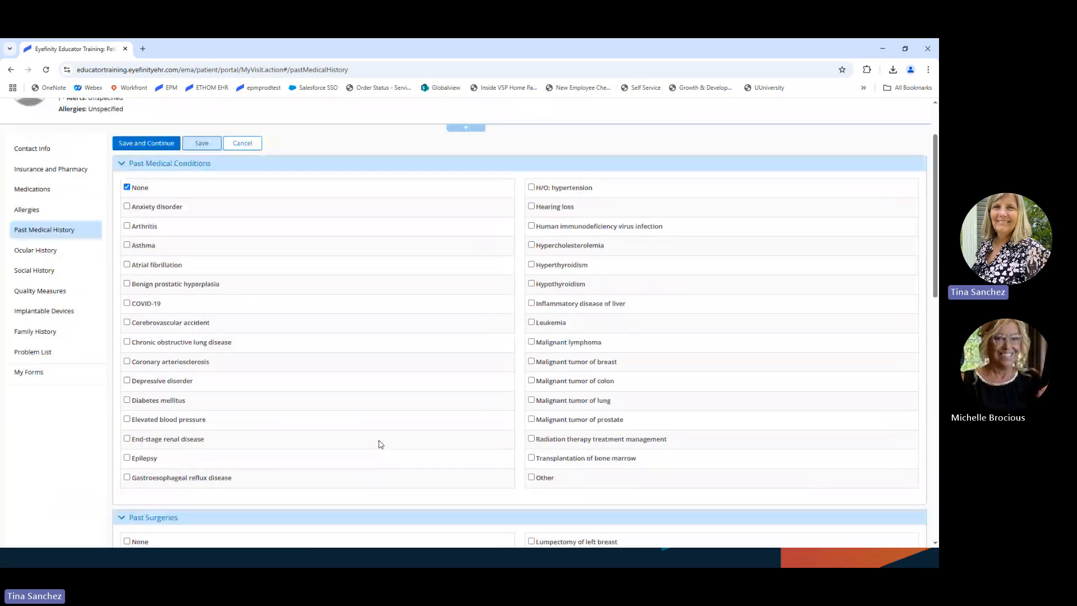
click(45, 251)
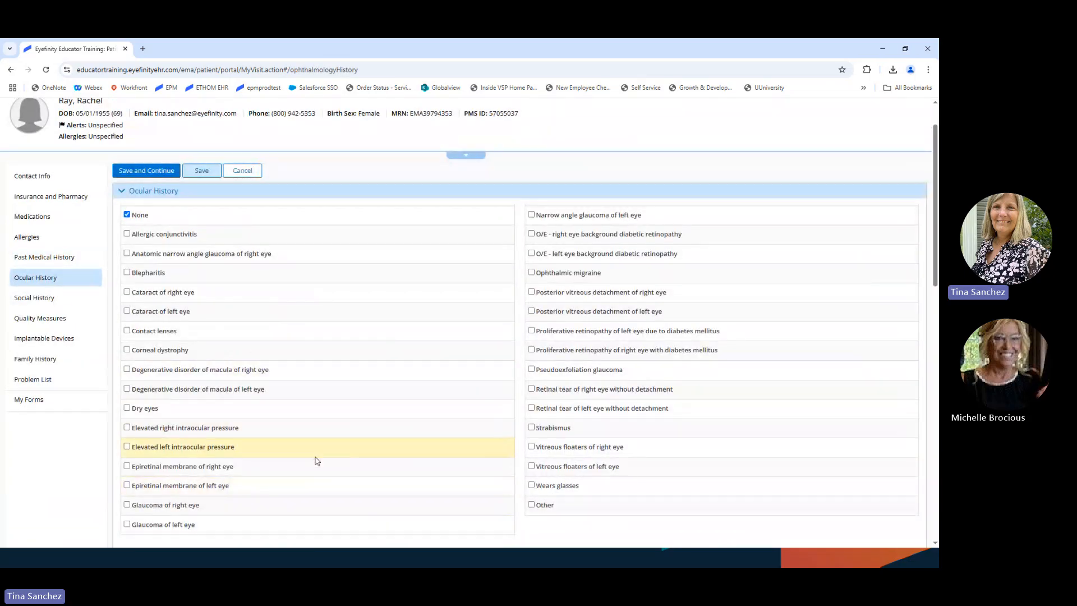
Step: Mark 'Wears glasses' in Ocular History and save to continue to Social History
scroll(348, 450, down, 1)
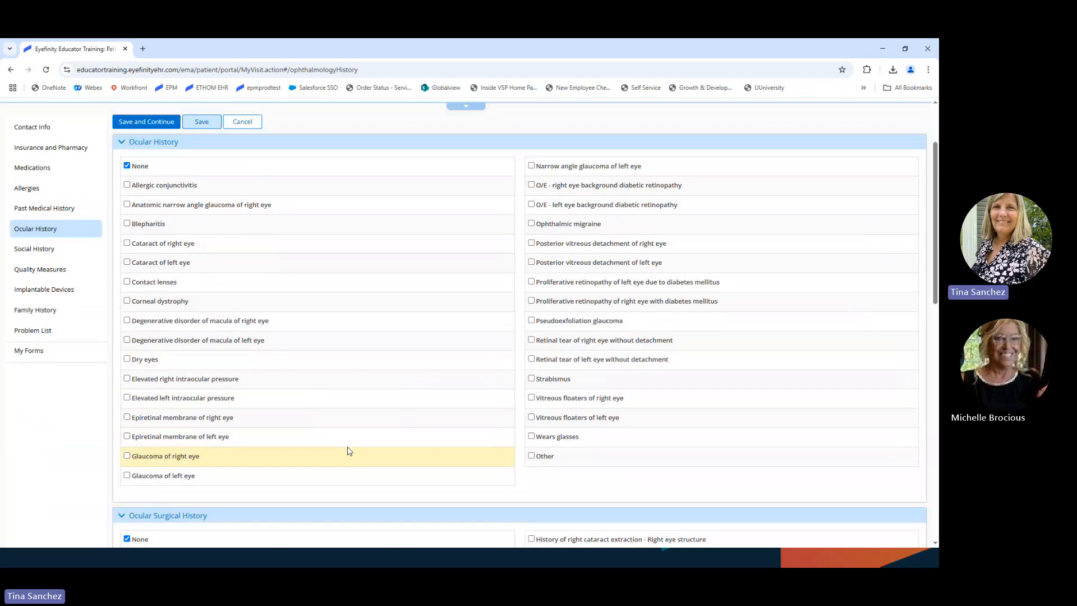
click(531, 437)
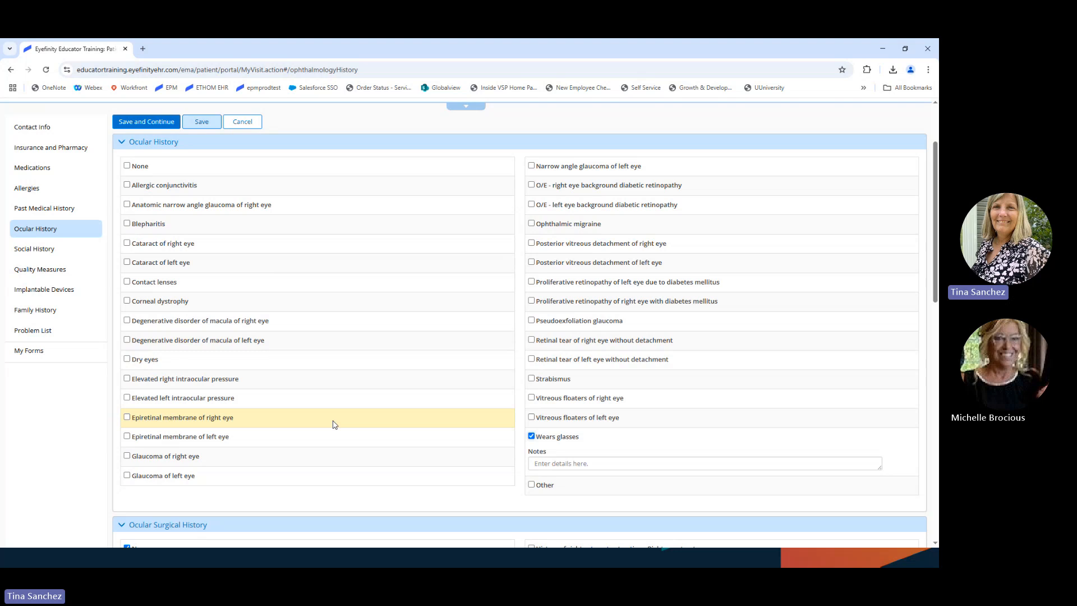
scroll(335, 429, down, 4)
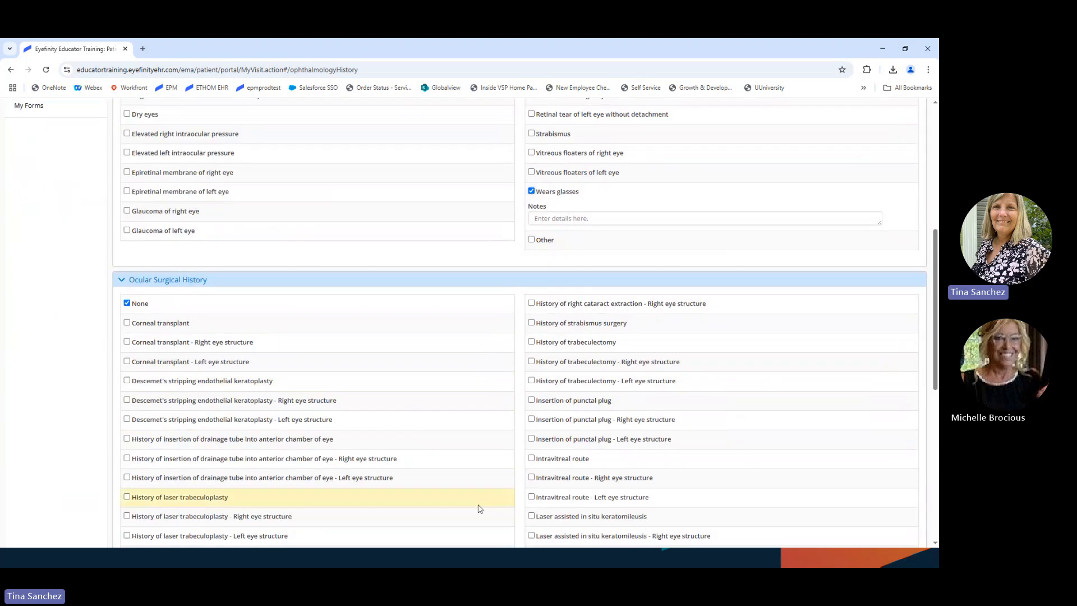
scroll(480, 509, down, 5)
scroll(410, 482, up, 5)
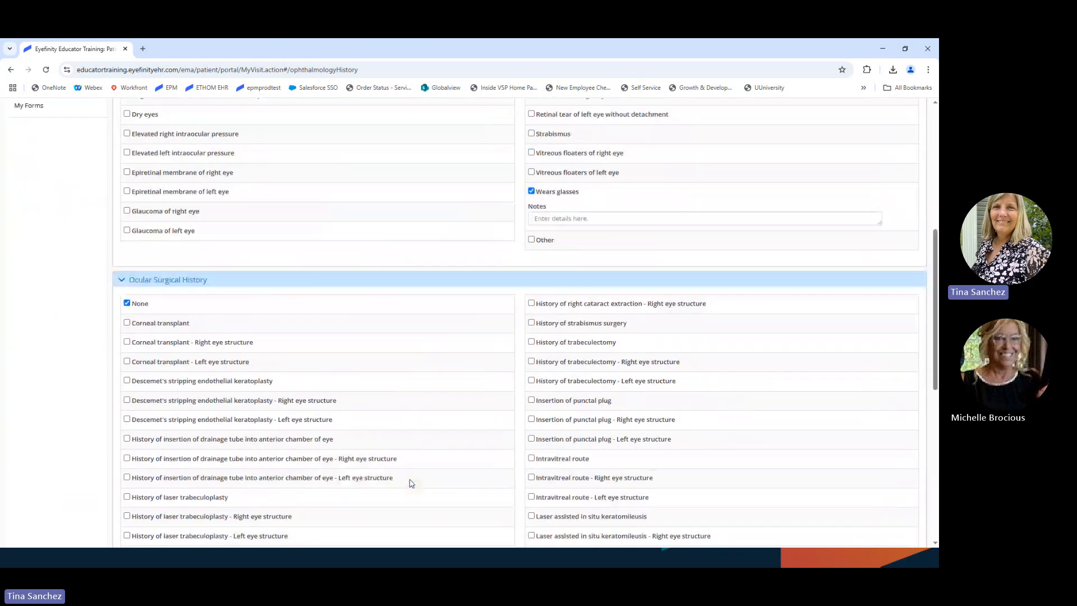
scroll(410, 483, down, 8)
click(145, 465)
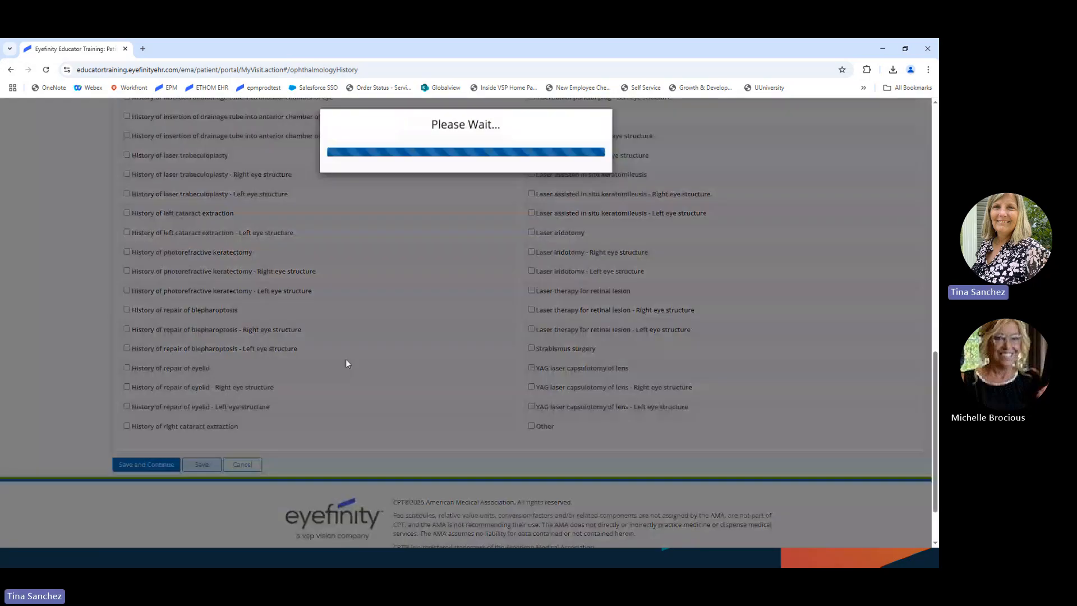
Step: Set tobacco usage to Never smoker and save Social History
scroll(419, 354, up, 6)
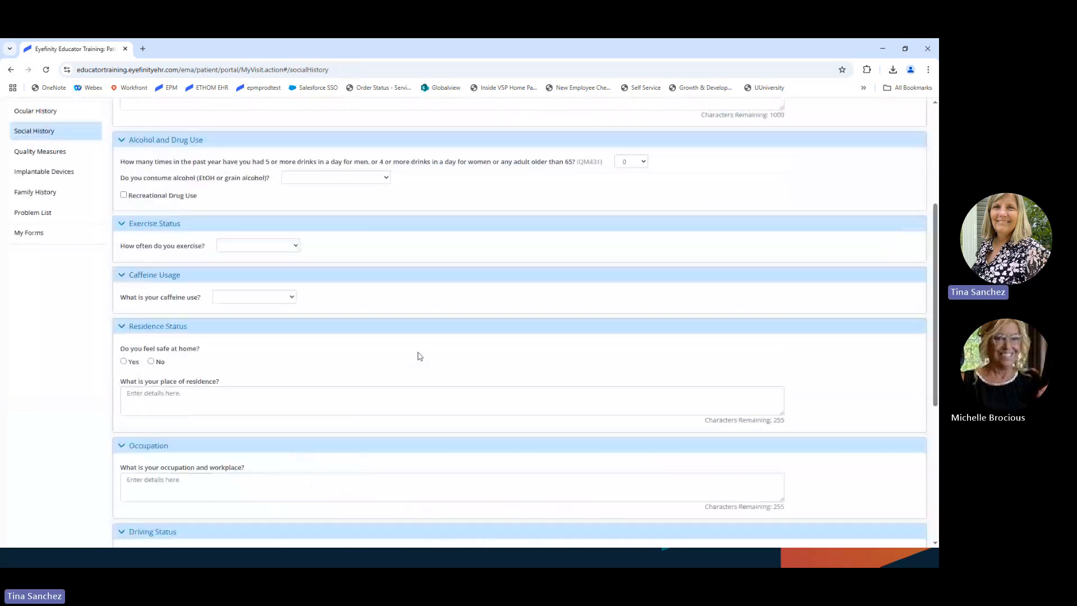
scroll(420, 356, up, 1)
click(315, 206)
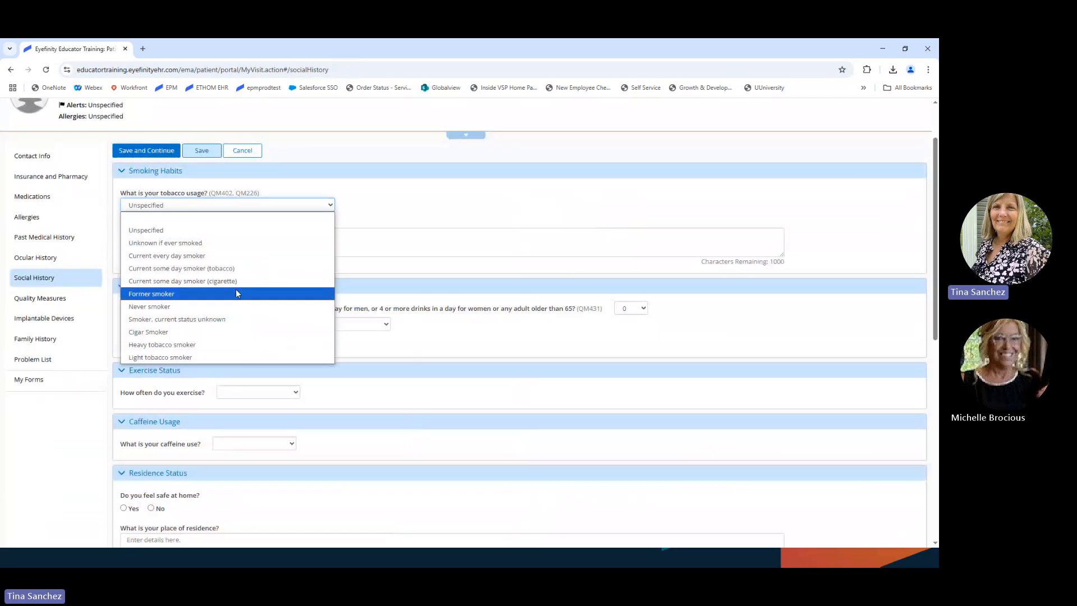
click(236, 307)
scroll(425, 420, down, 1)
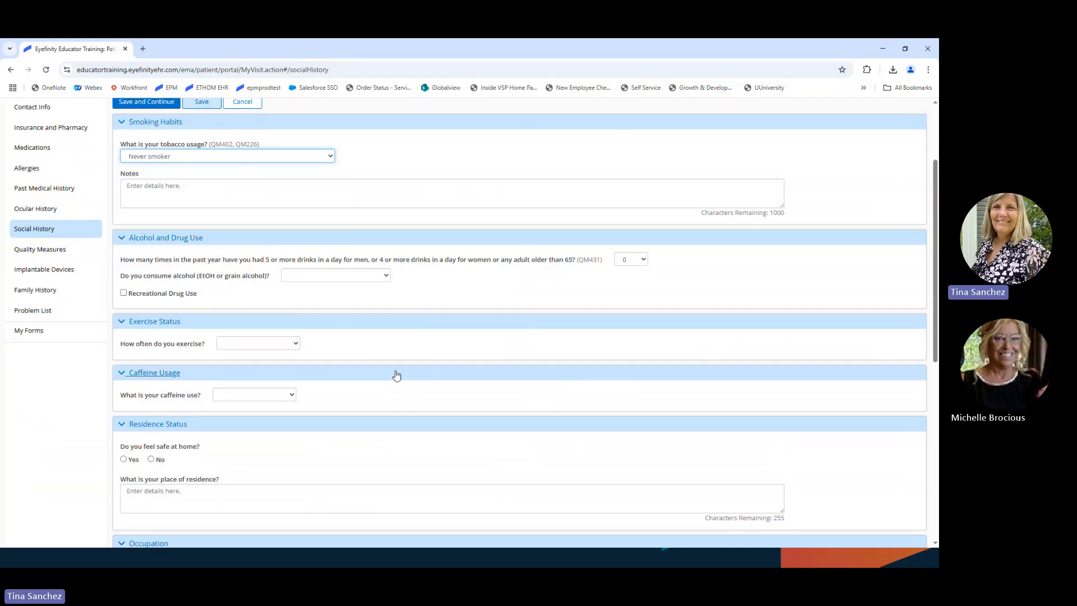
scroll(397, 375, down, 2)
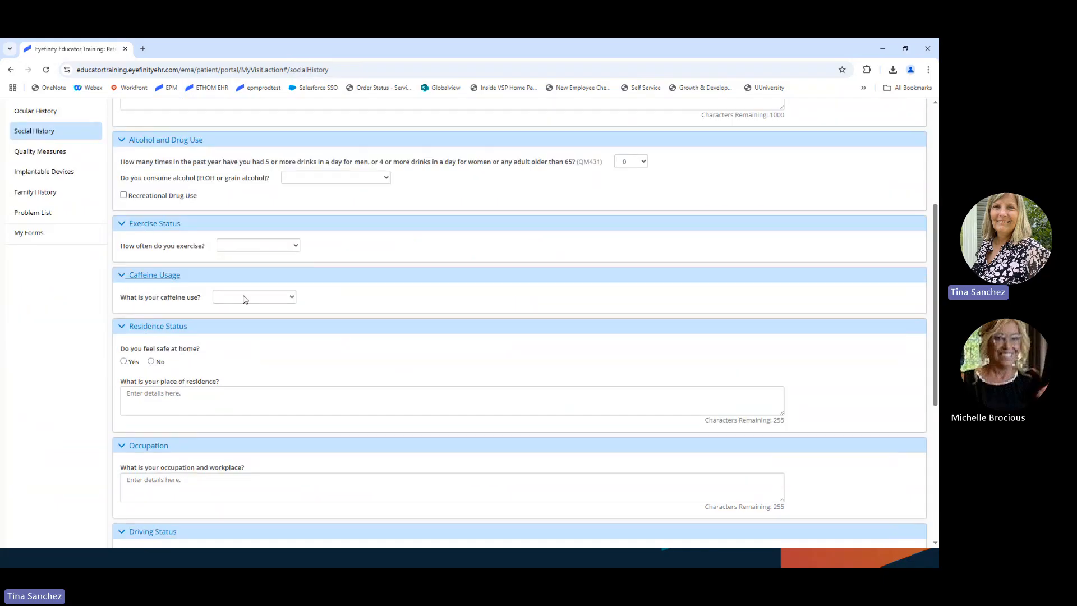
scroll(274, 390, down, 2)
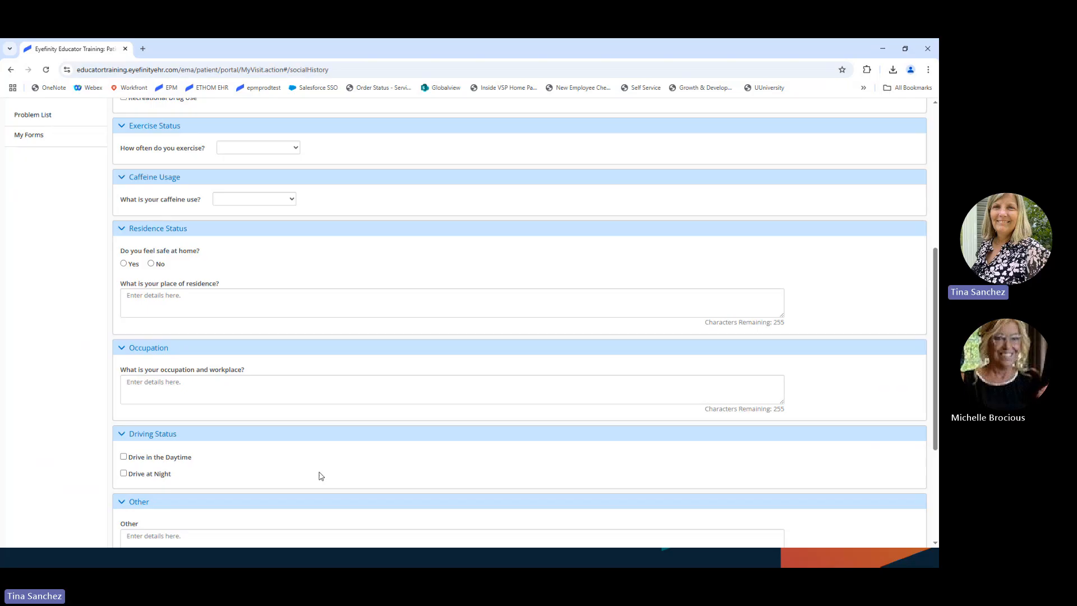
scroll(321, 476, down, 2)
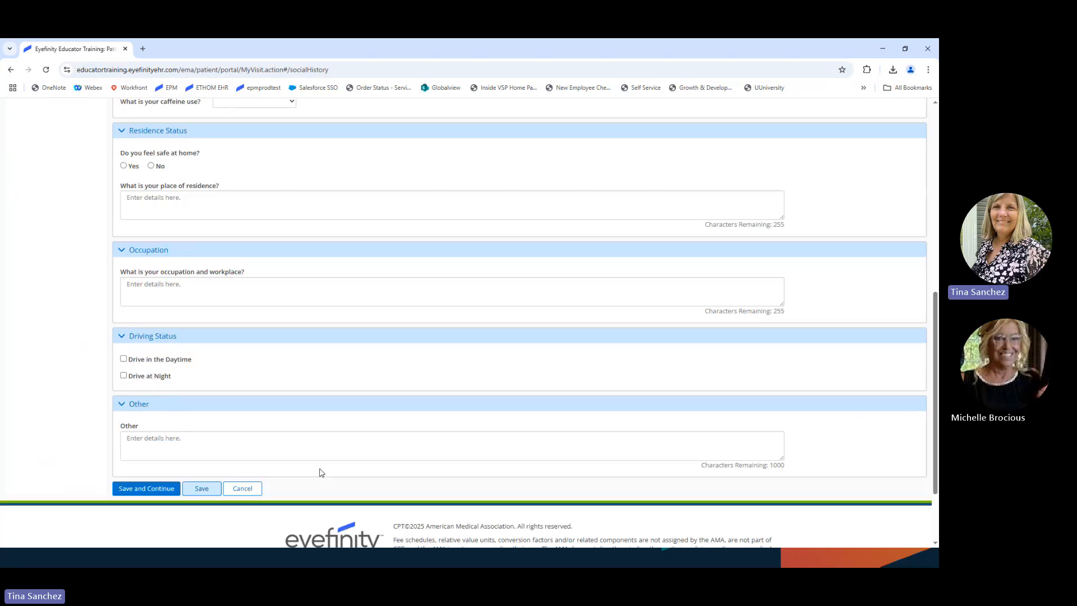
click(149, 489)
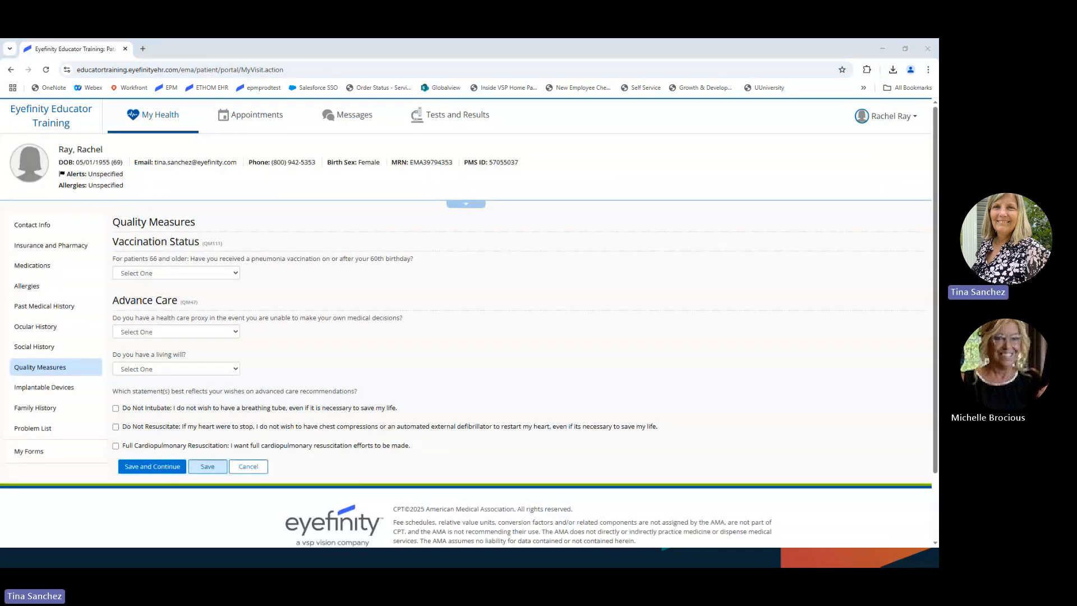
Step: Answer No to the pneumonia vaccination question and save the Quality Measures
scroll(366, 355, down, 1)
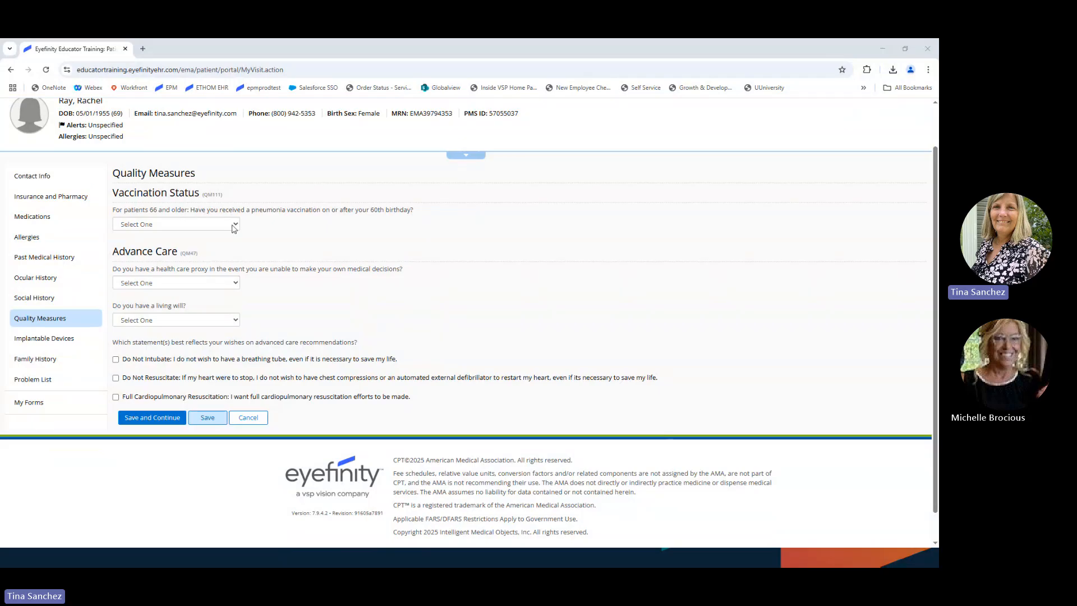
click(231, 225)
click(145, 263)
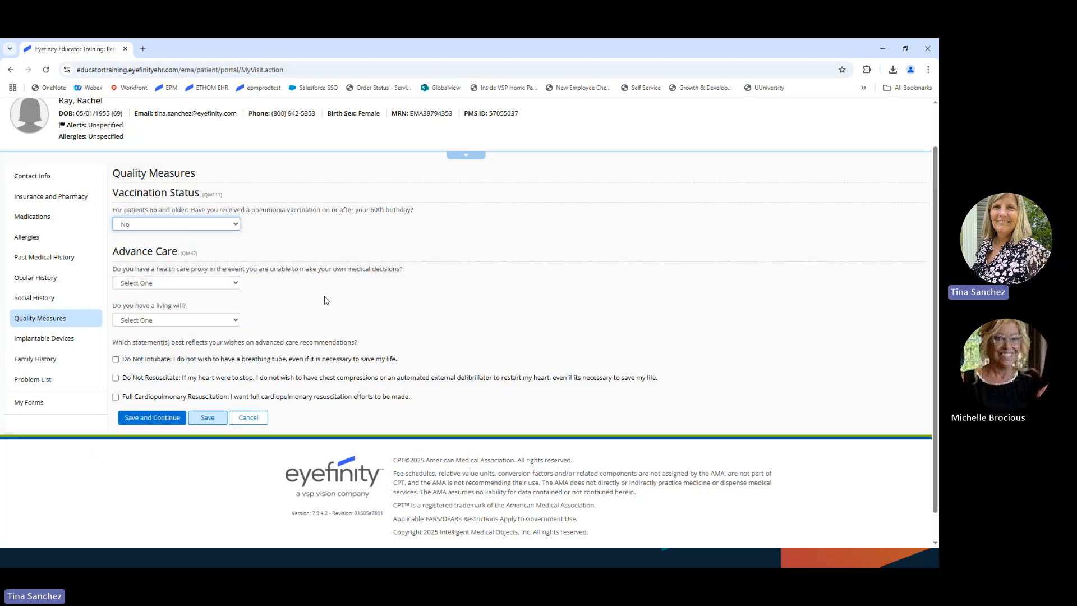
scroll(326, 301, down, 1)
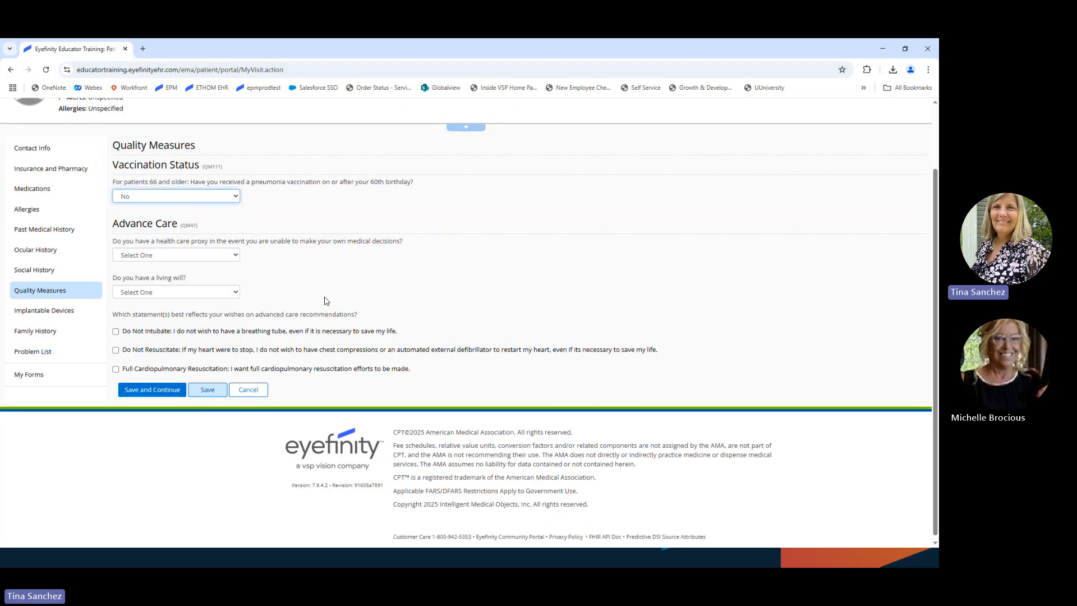
scroll(240, 313, down, 1)
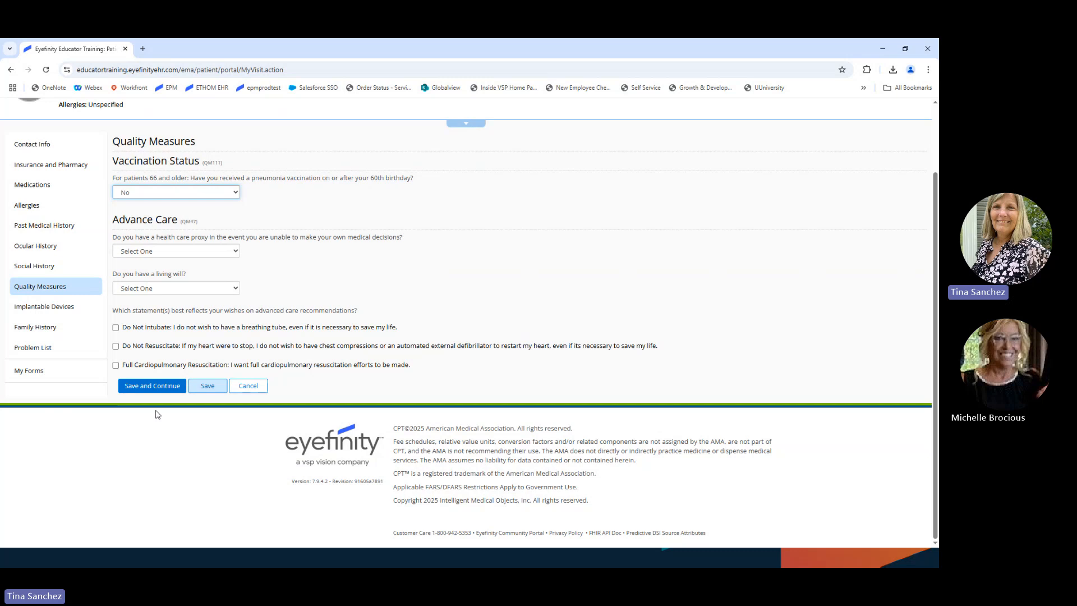
click(152, 389)
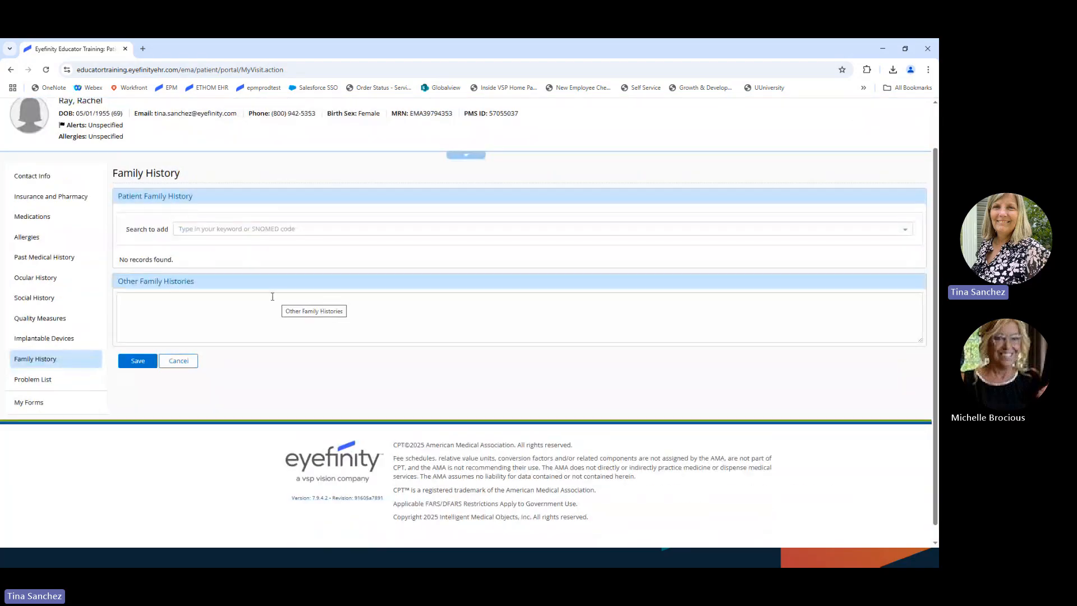
Step: Add Diabetes mellitus type 2 (disorder) for the mother in Family History, then Cancel
click(233, 231)
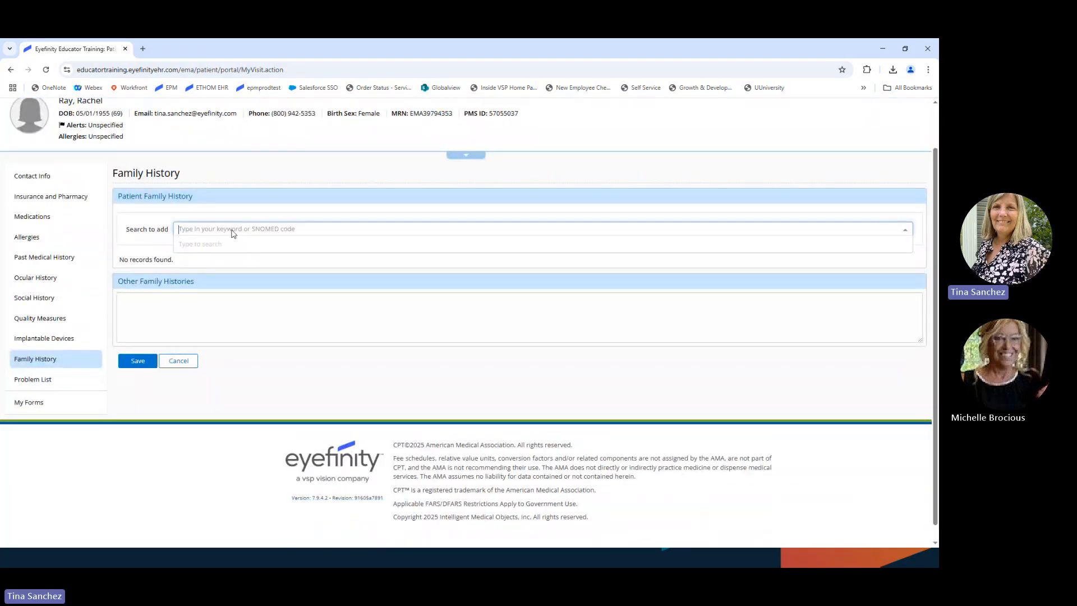
text(diabetes)
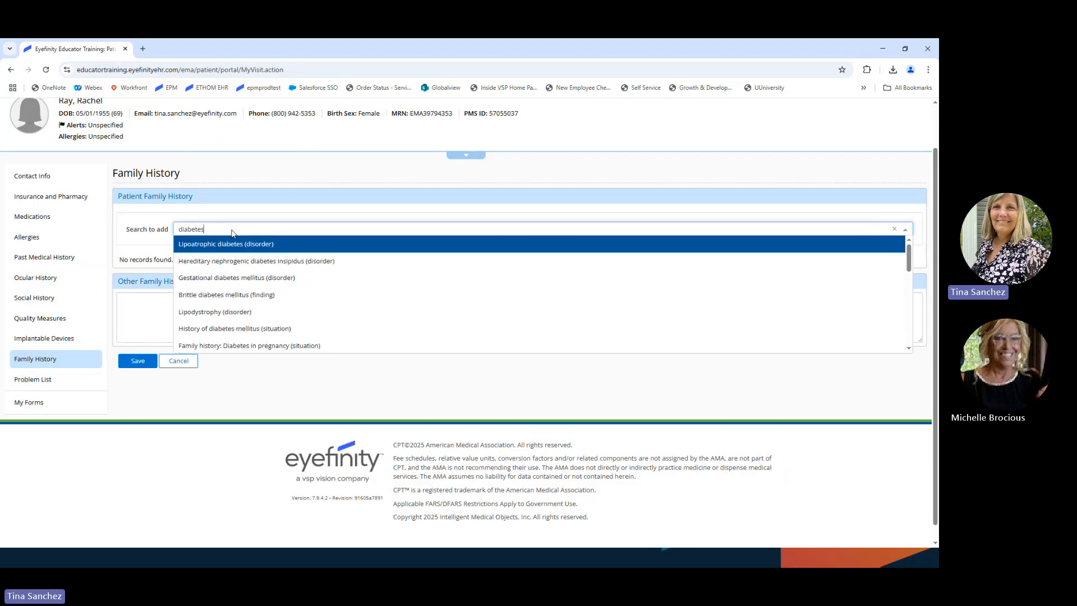
scroll(272, 299, down, 1)
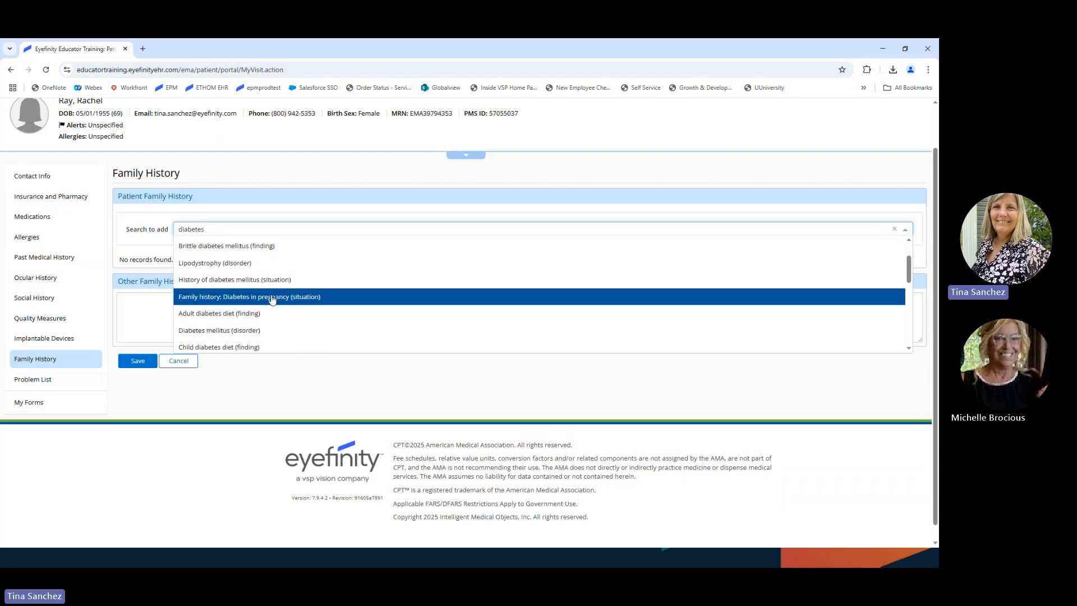
scroll(272, 299, down, 1)
scroll(272, 299, down, 2)
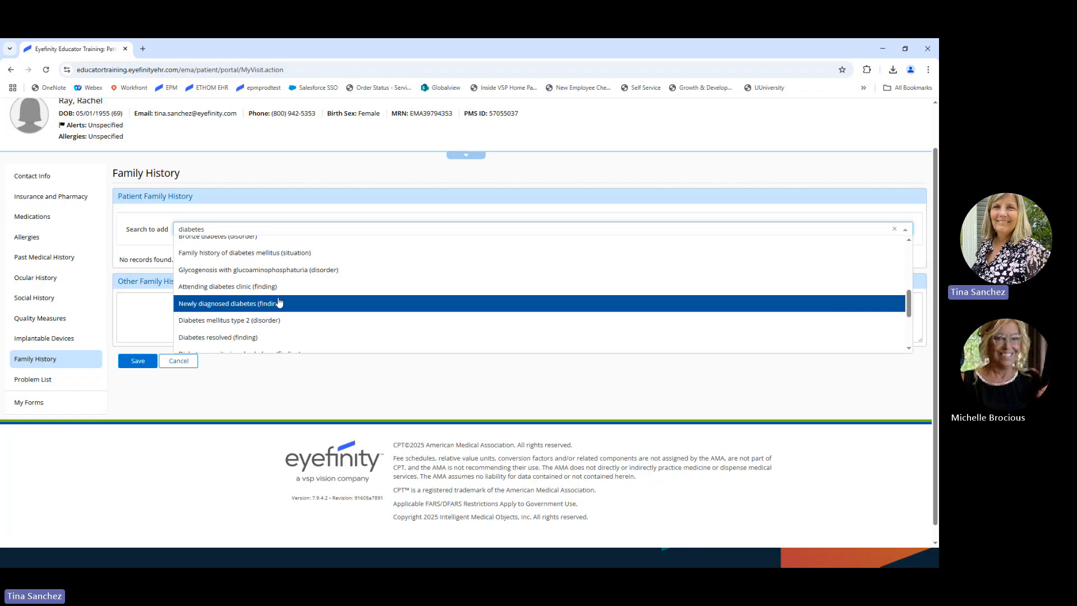
click(226, 321)
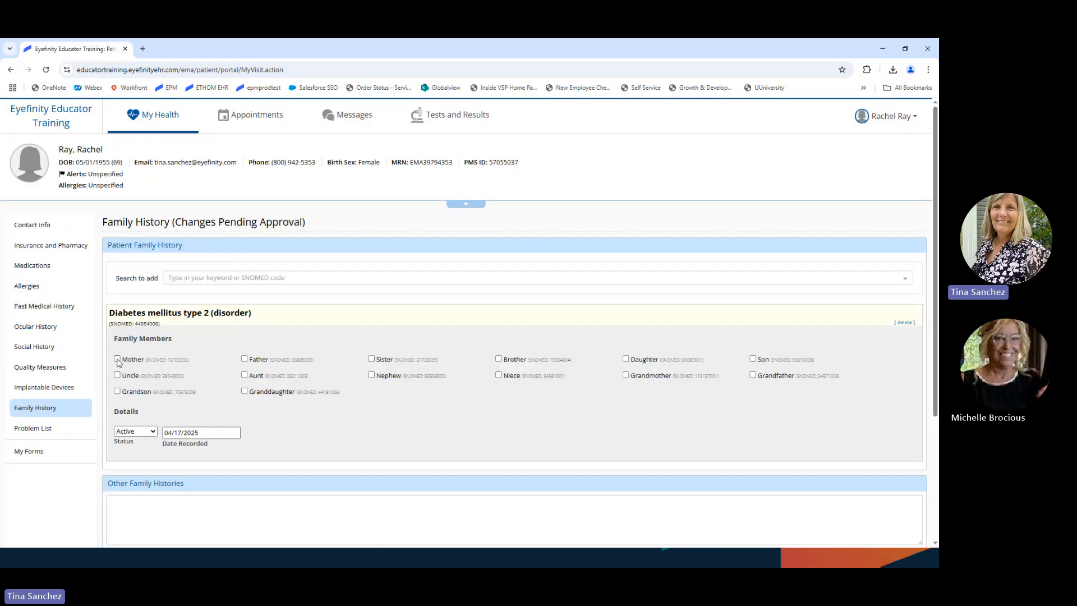
click(117, 358)
scroll(356, 426, down, 1)
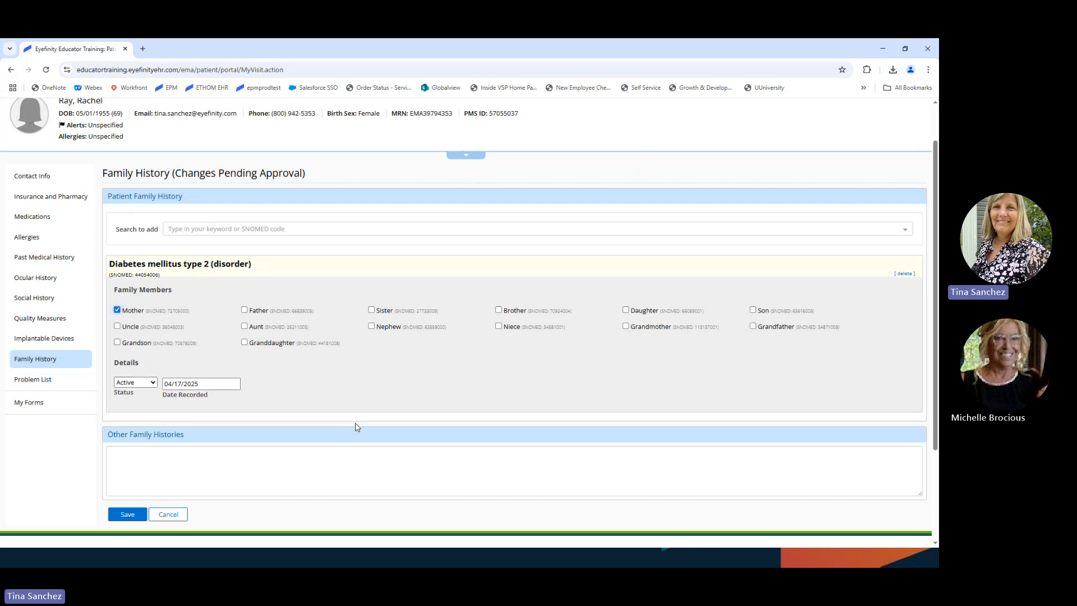
scroll(356, 426, down, 3)
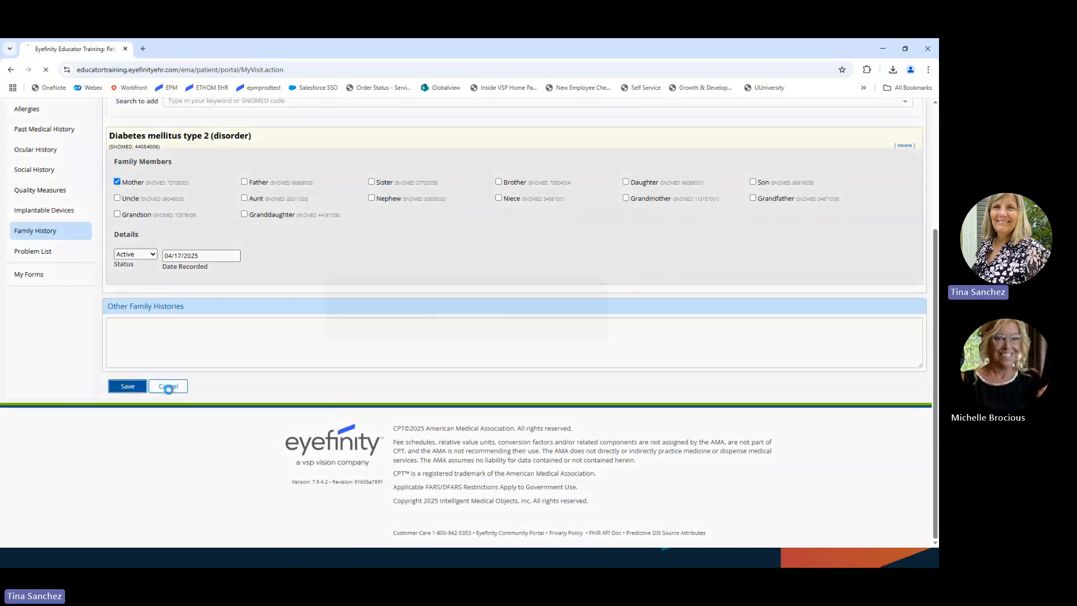
click(169, 386)
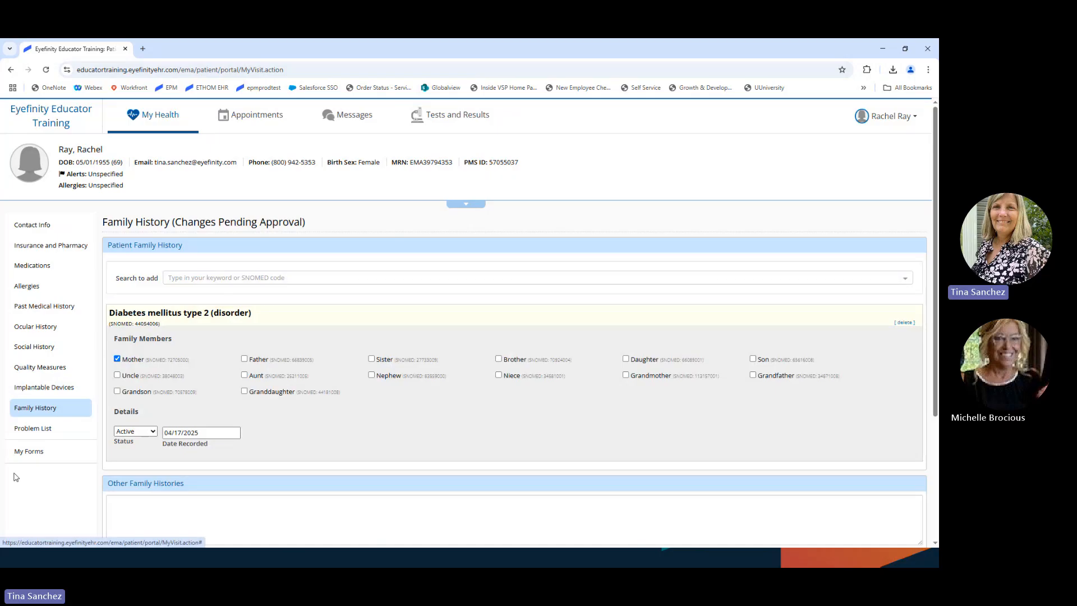
Step: View the Problem List showing Myopia of bilateral eyes (disorder)
click(39, 430)
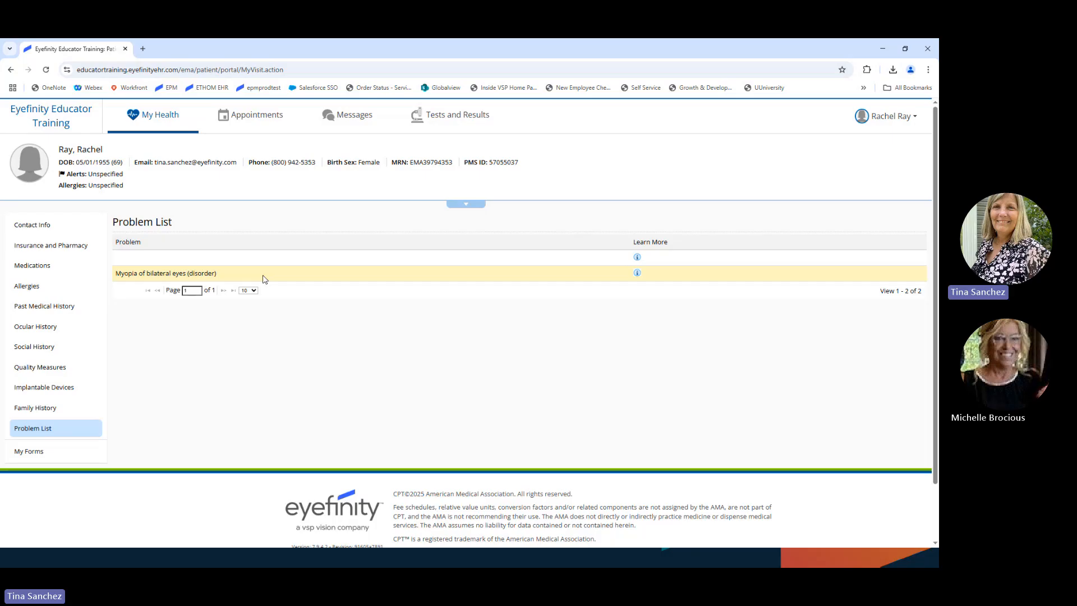
Step: Check My Forms for practice forms, then switch to the empty Messages inbox
click(30, 454)
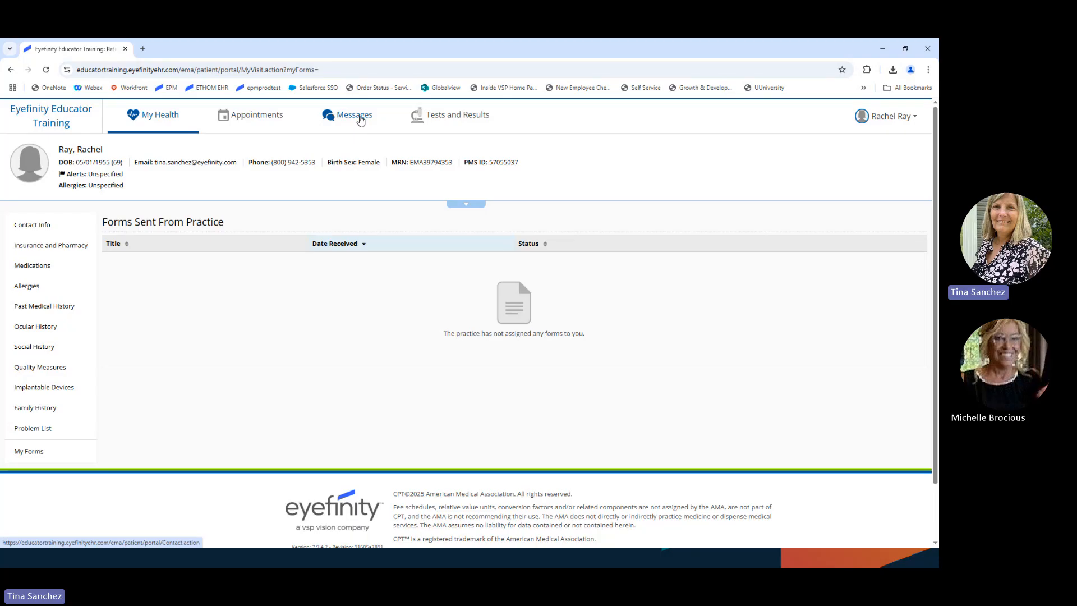
click(361, 118)
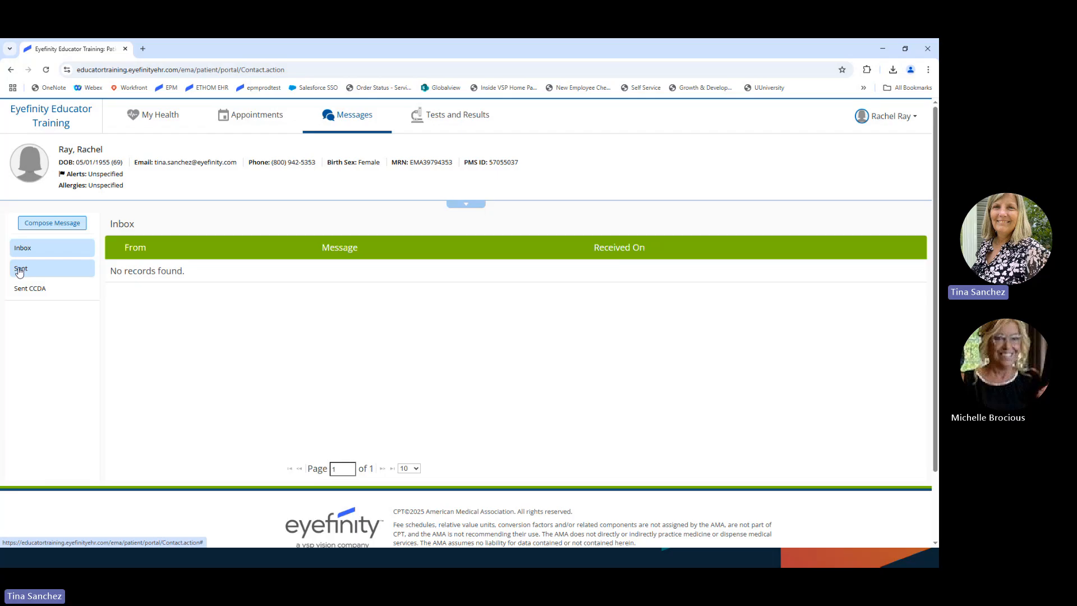
Step: Compose a new message, trying the To recipient list and a 'patient' search
click(53, 223)
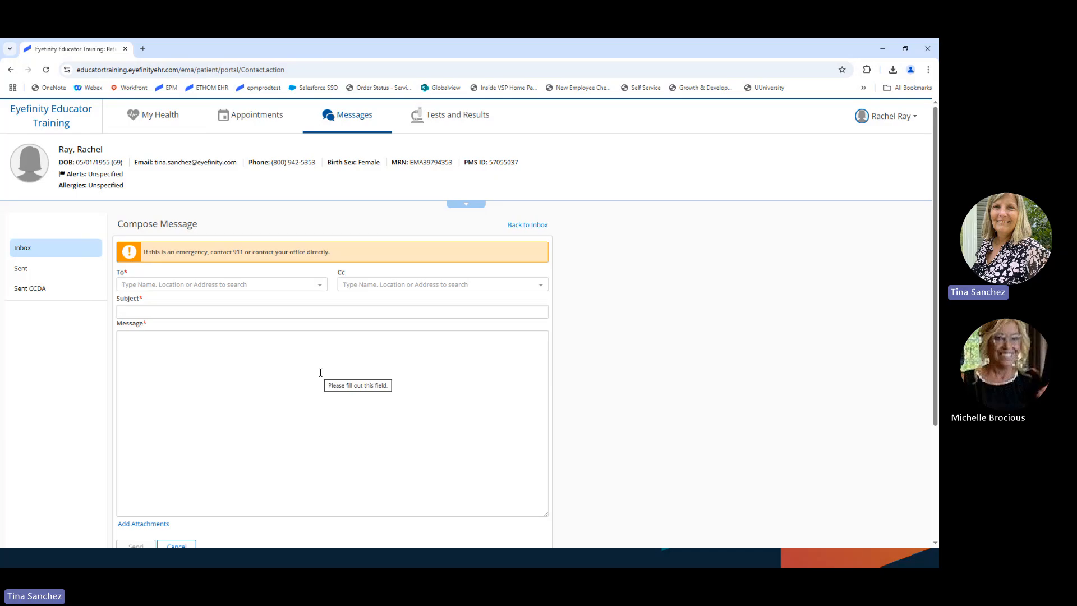
click(323, 285)
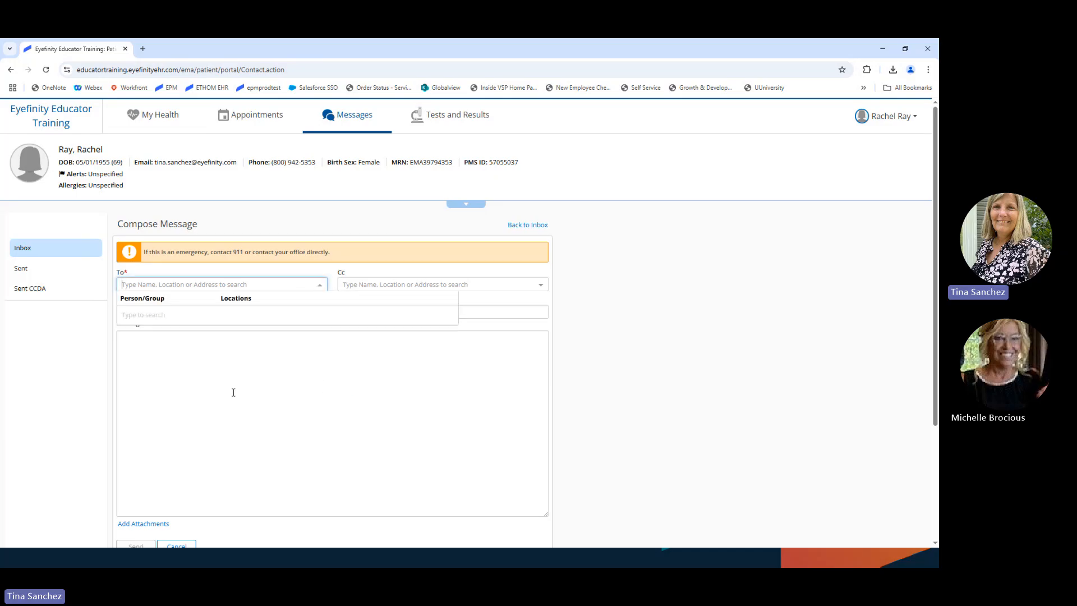
click(234, 389)
click(316, 285)
text(patient)
key(BackSpace)
key(BackSpace)
key(BackSpace)
key(BackSpace)
key(BackSpace)
key(BackSpace)
key(BackSpace)
click(265, 417)
click(198, 286)
click(303, 393)
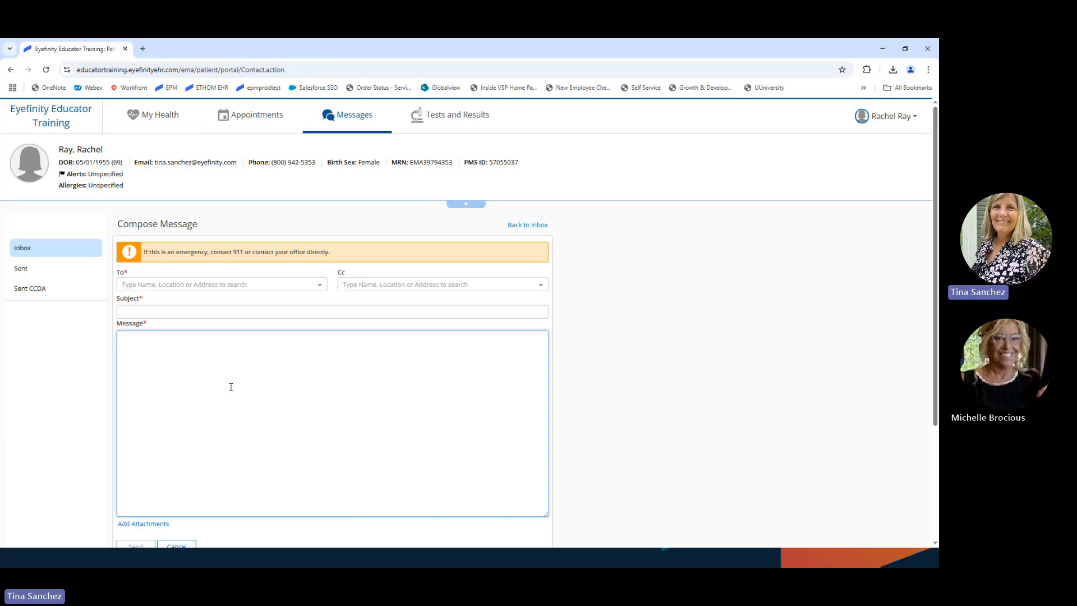
Step: Look over the blank message form and open the patient account menu
scroll(230, 387, down, 3)
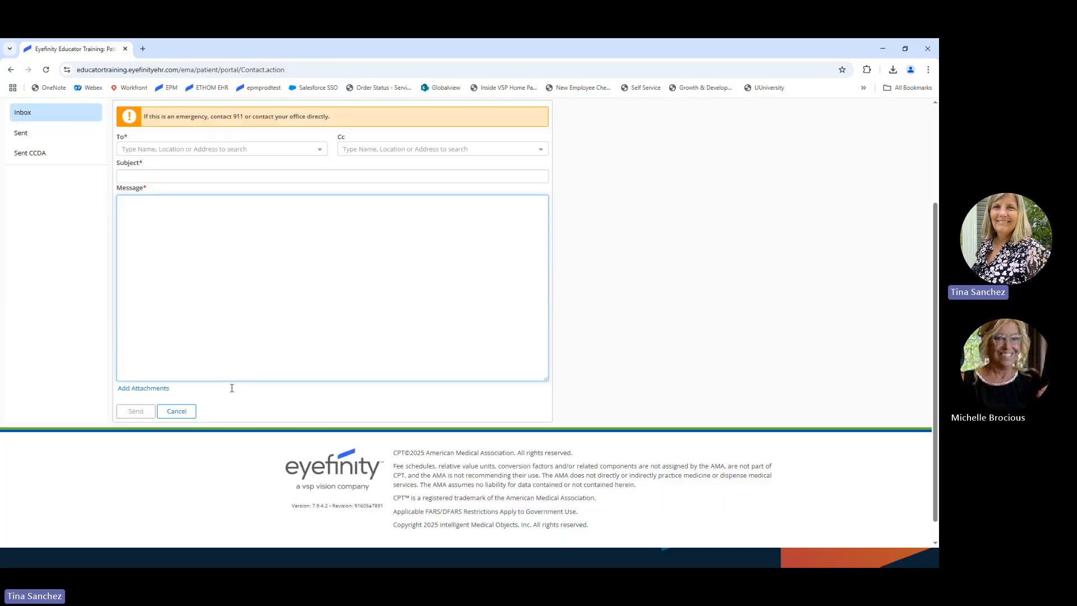
scroll(232, 388, down, 1)
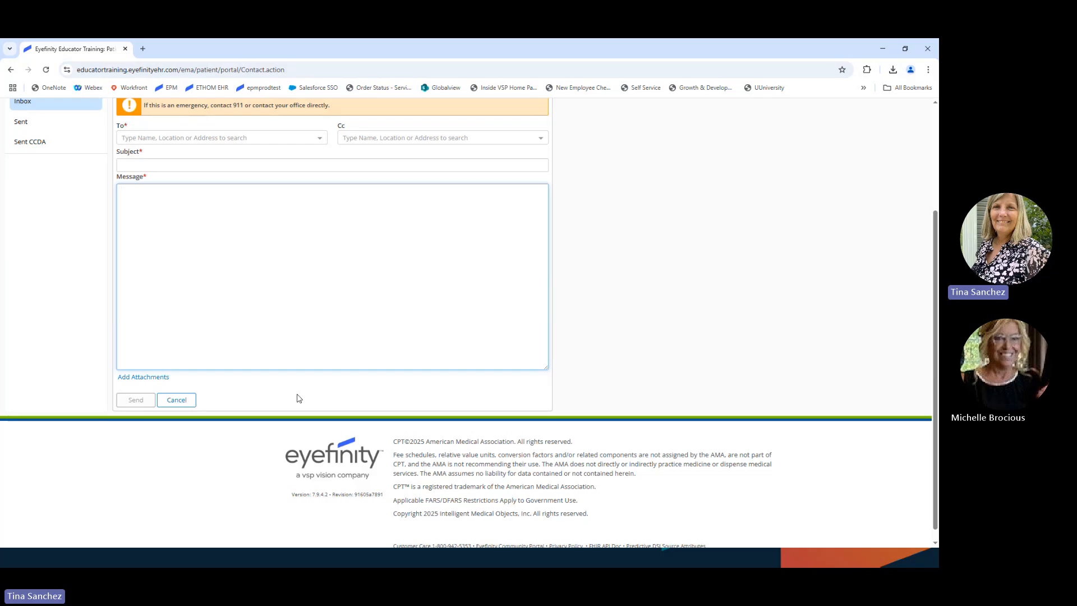
scroll(267, 375, up, 1)
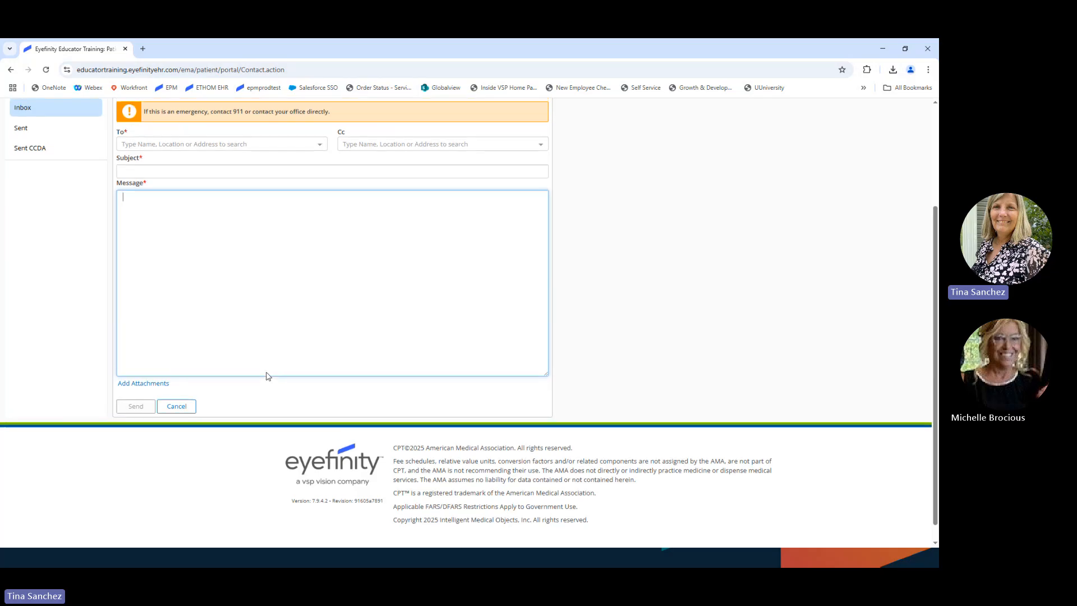
scroll(267, 375, up, 3)
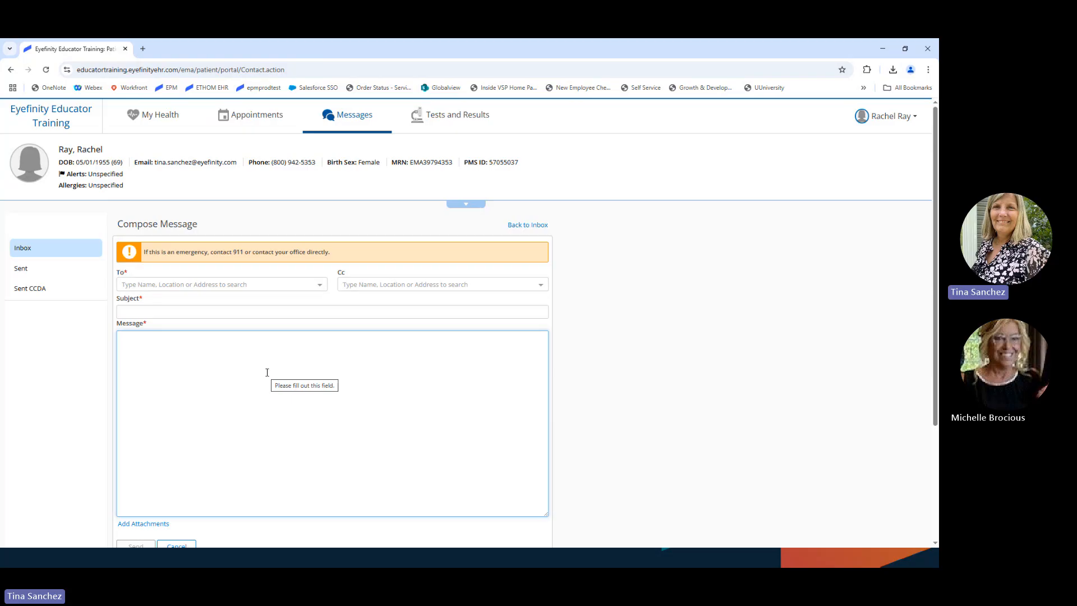
click(916, 119)
Step: Log out of the portal, sign in with the staff username and password, and show recent patients
click(872, 173)
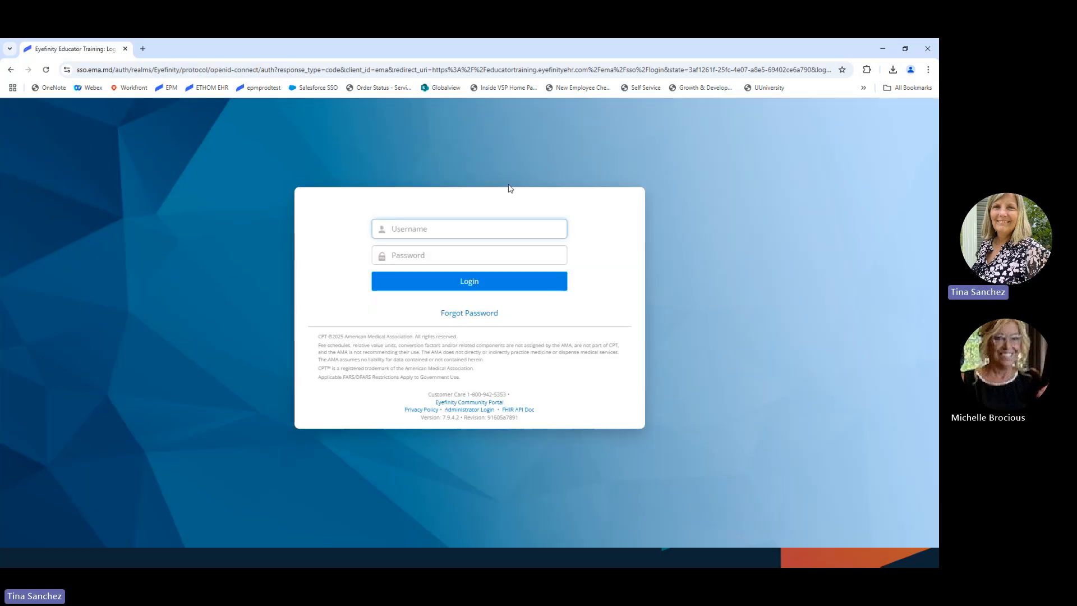
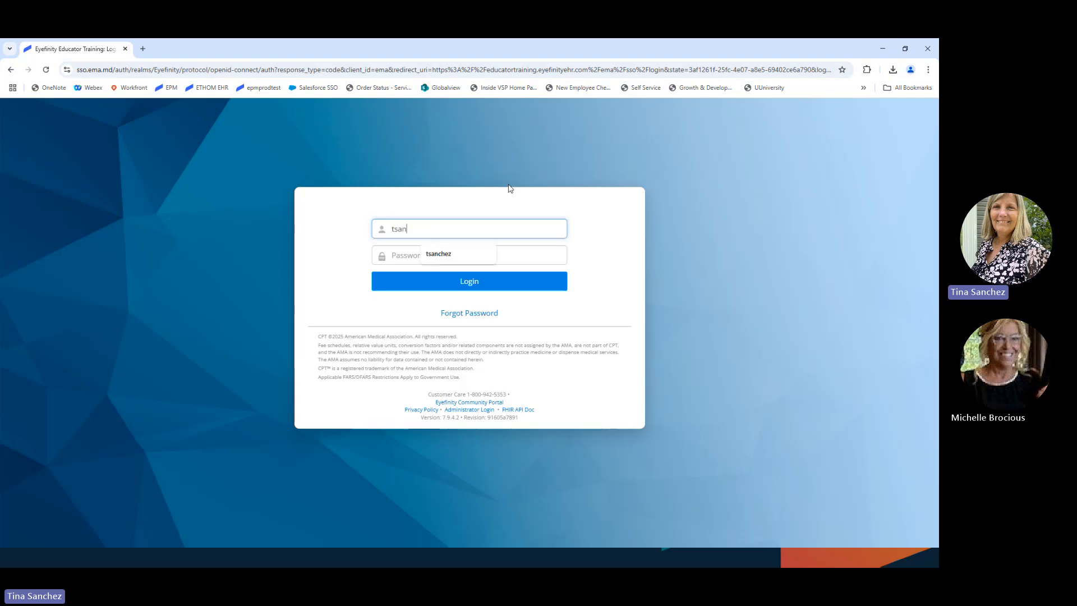
key(Tab)
text(••••••••)
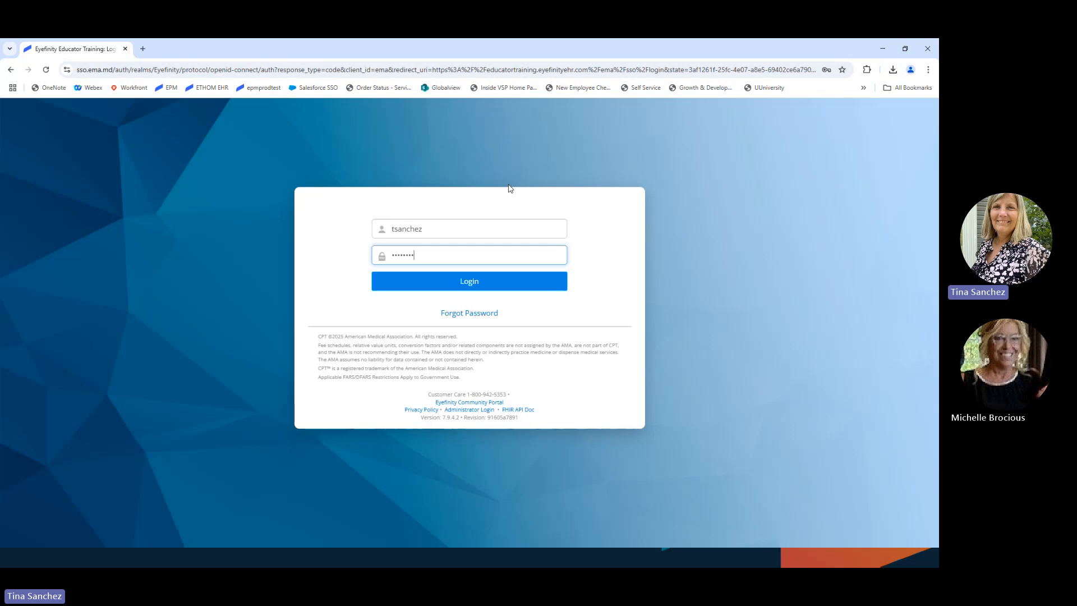
text(•)
key(Return)
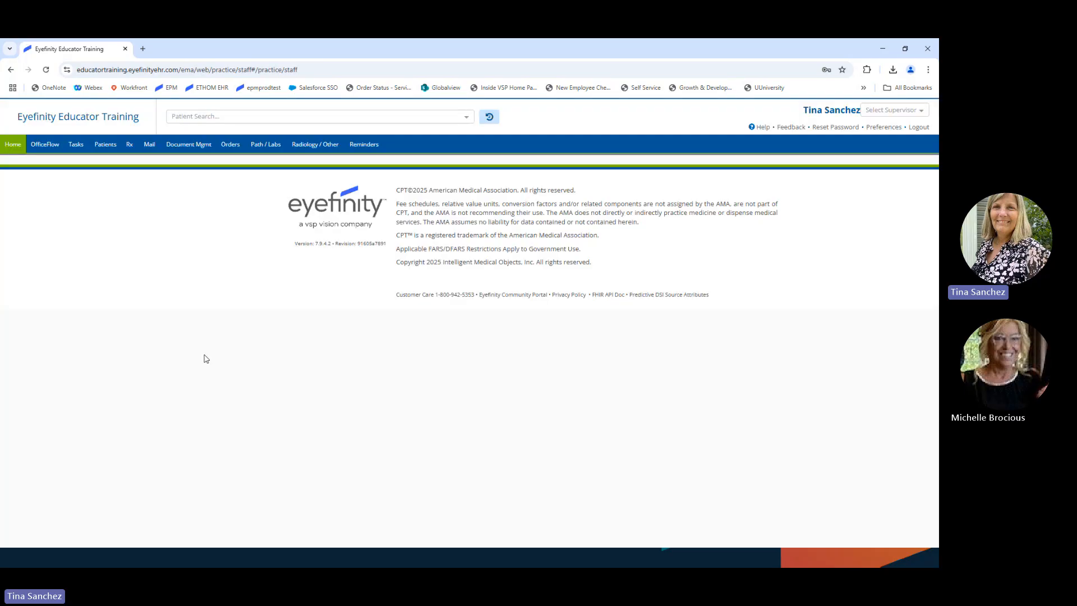
click(489, 117)
Step: Open the patient's chart from recent patients and bring up her pending Patient Updates list
click(538, 159)
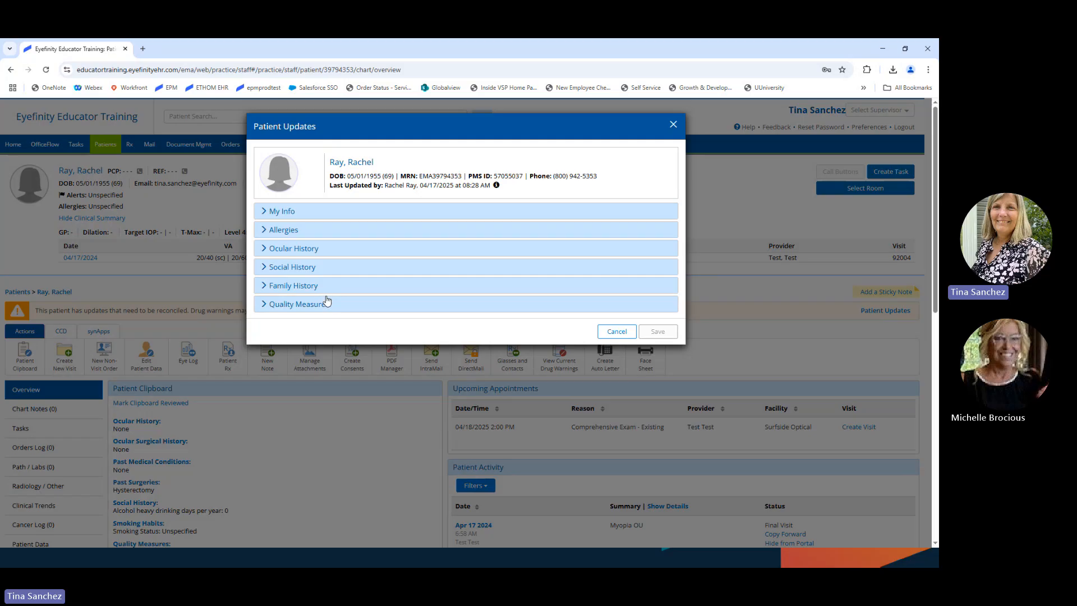
click(615, 333)
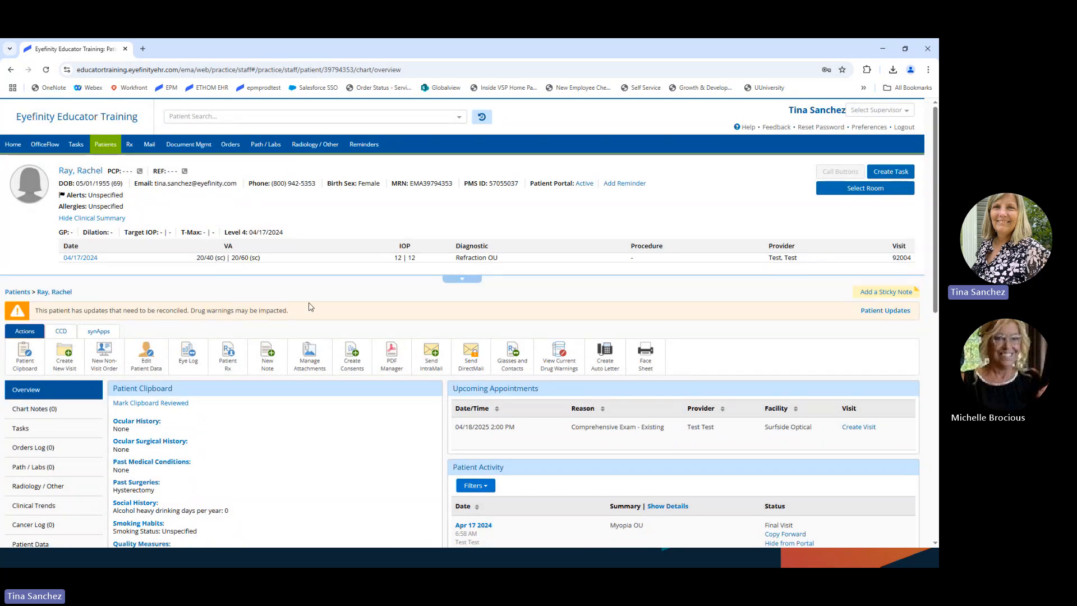
click(879, 314)
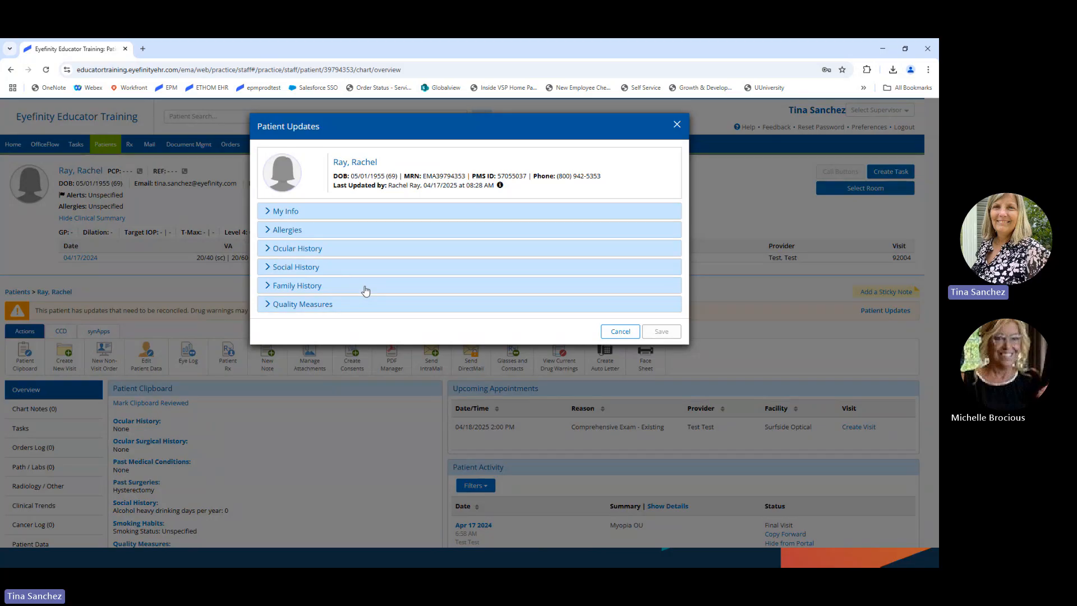
Step: Accept all the patient's My Info changes and ocular history updates
click(267, 212)
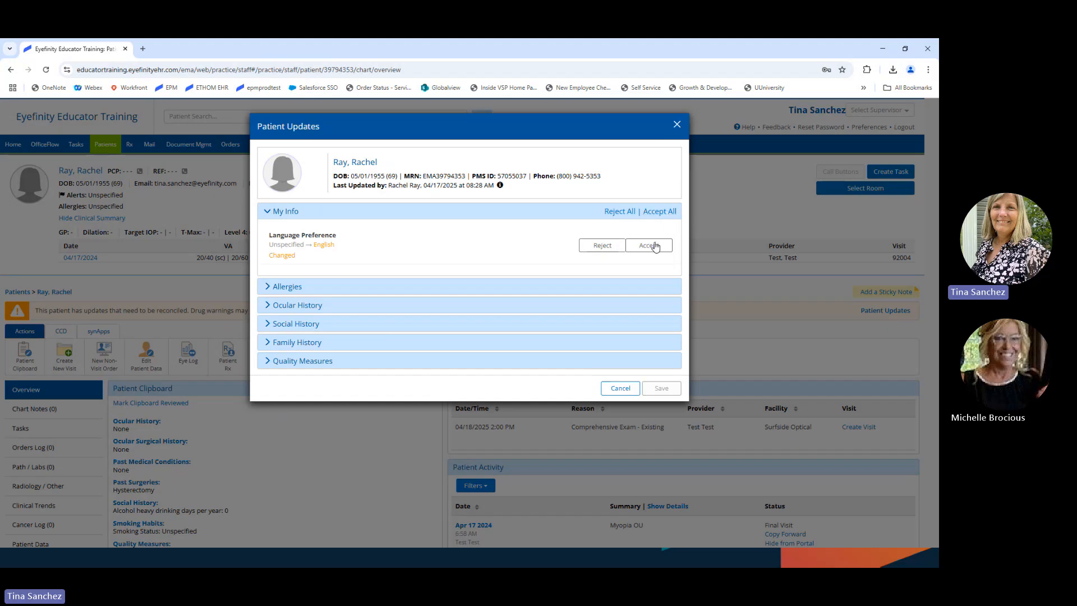
click(659, 211)
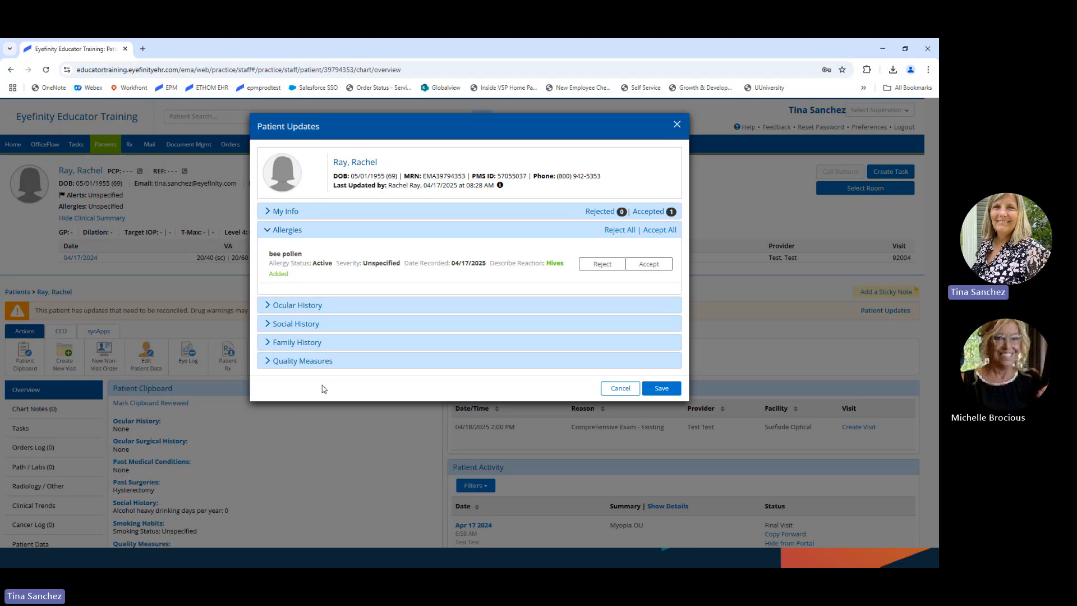
click(268, 310)
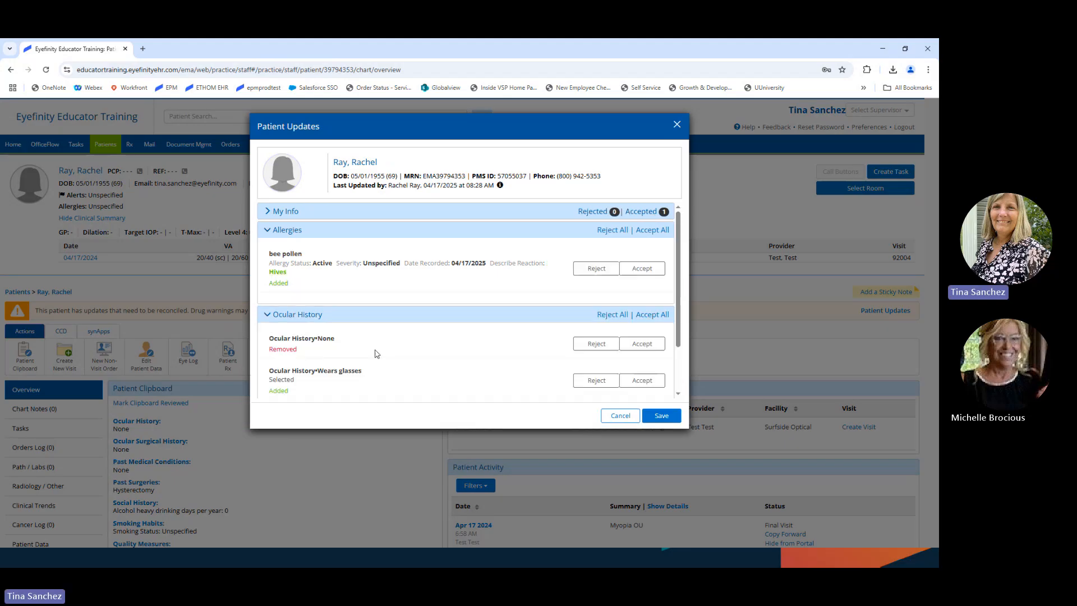
scroll(506, 368, down, 2)
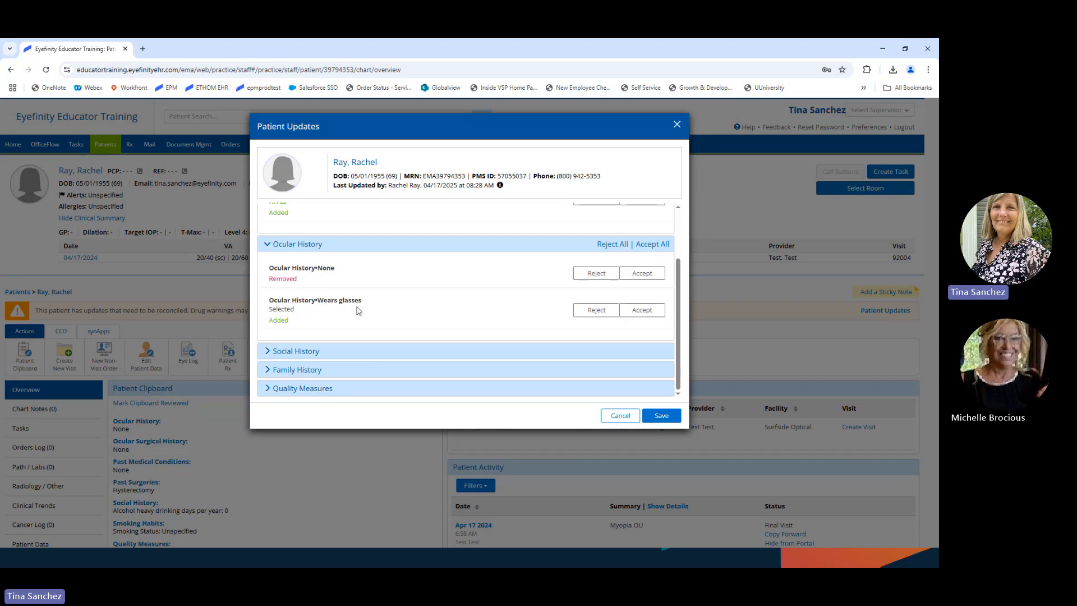
click(655, 245)
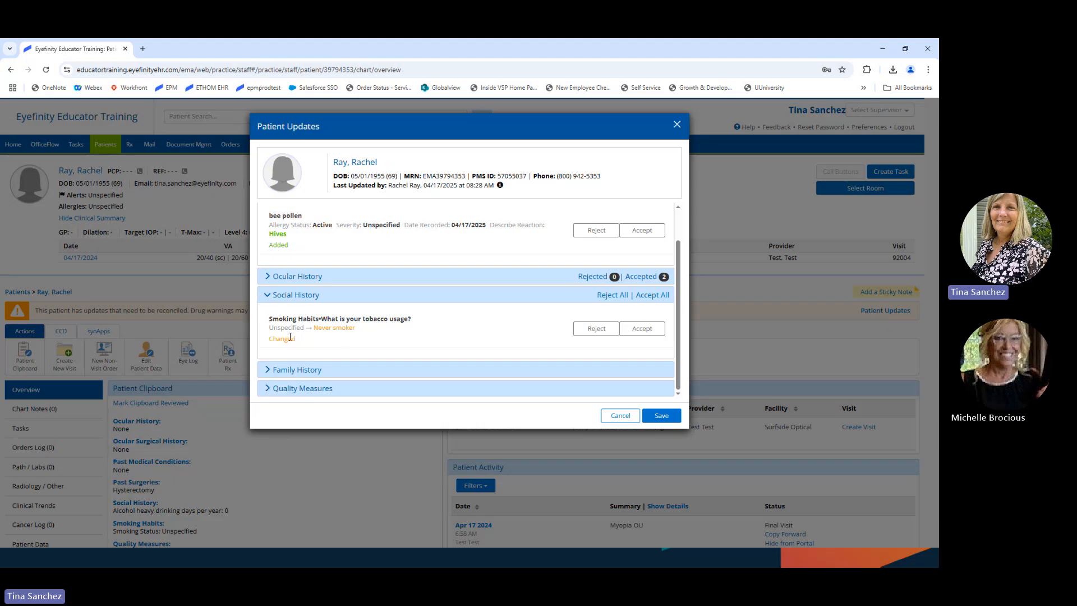
Step: Accept Never smoker, family history diabetes, bee pollen allergy and pneumonia vaccination updates, then save to the chart
click(642, 329)
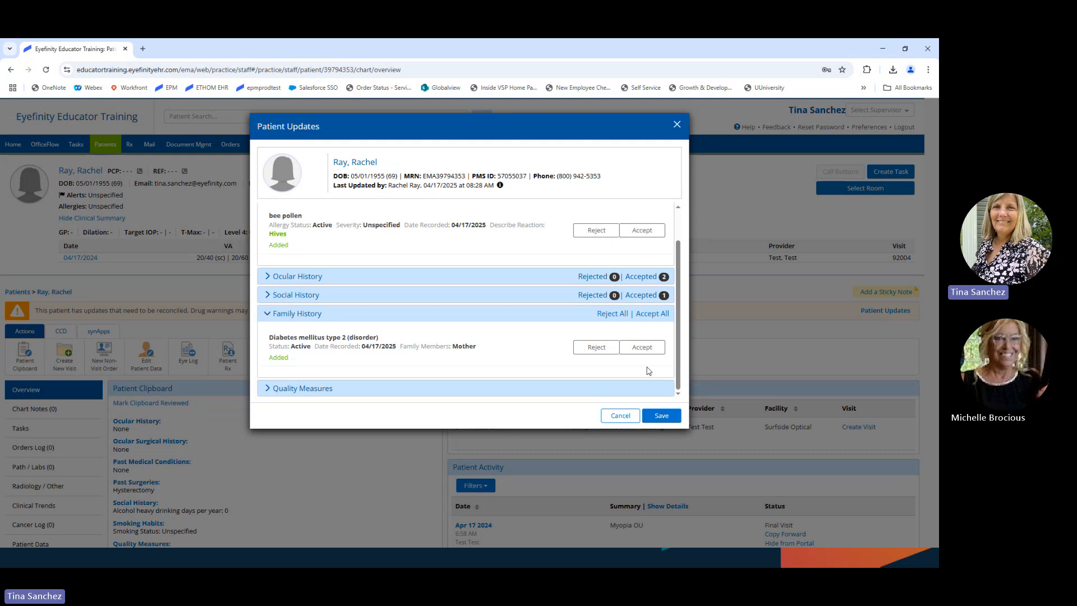
click(643, 346)
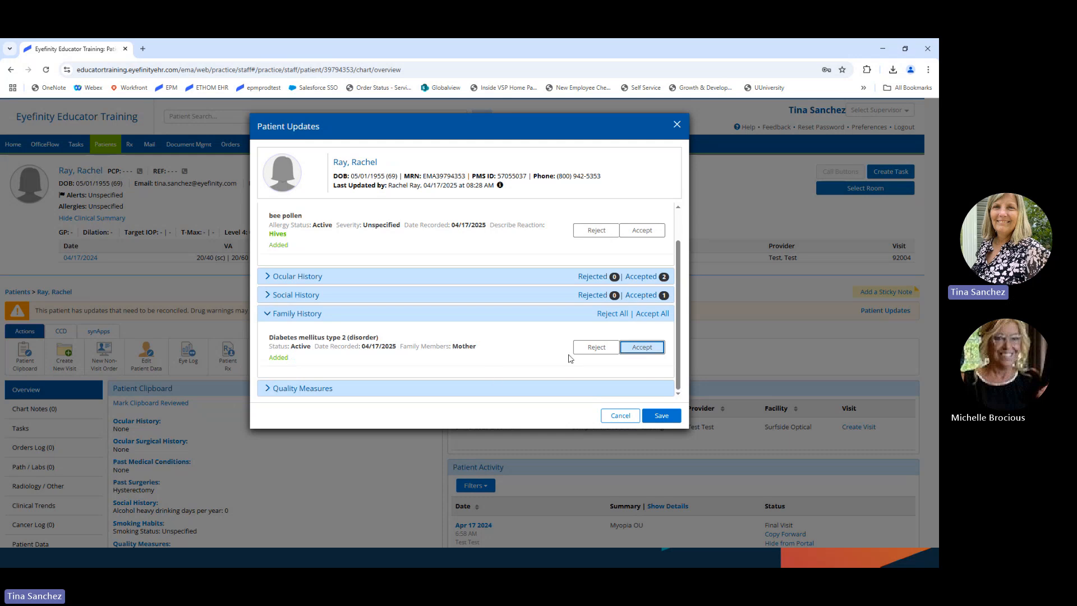
click(649, 314)
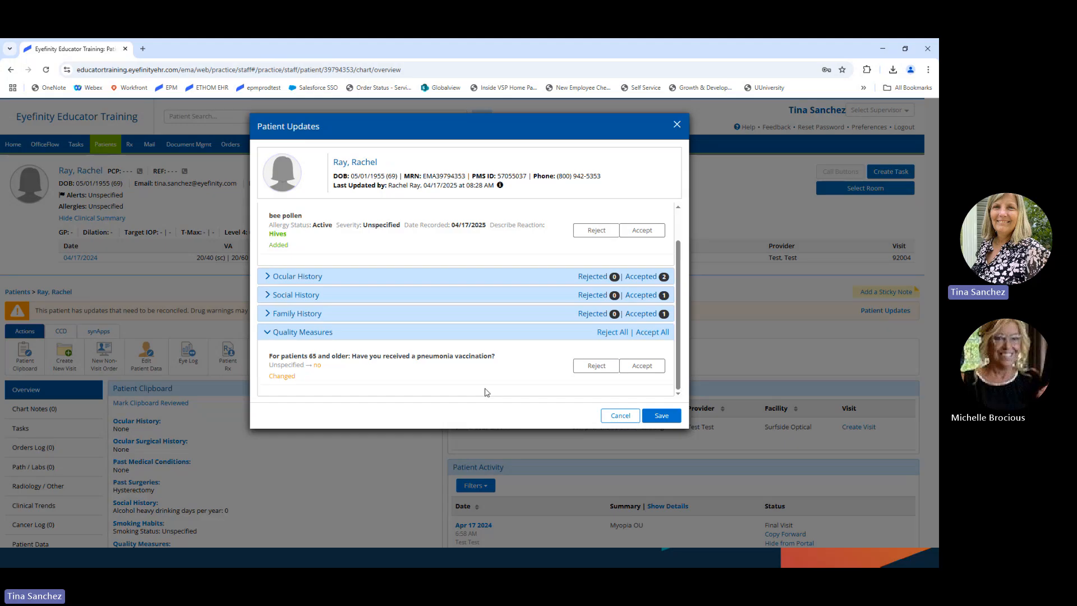
scroll(521, 227, up, 2)
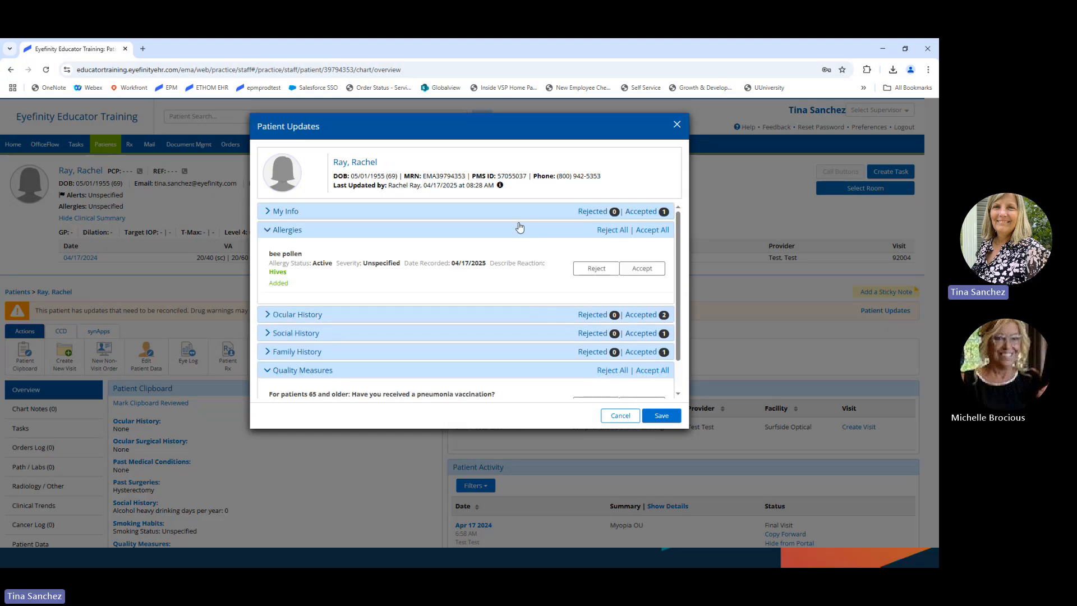
click(663, 232)
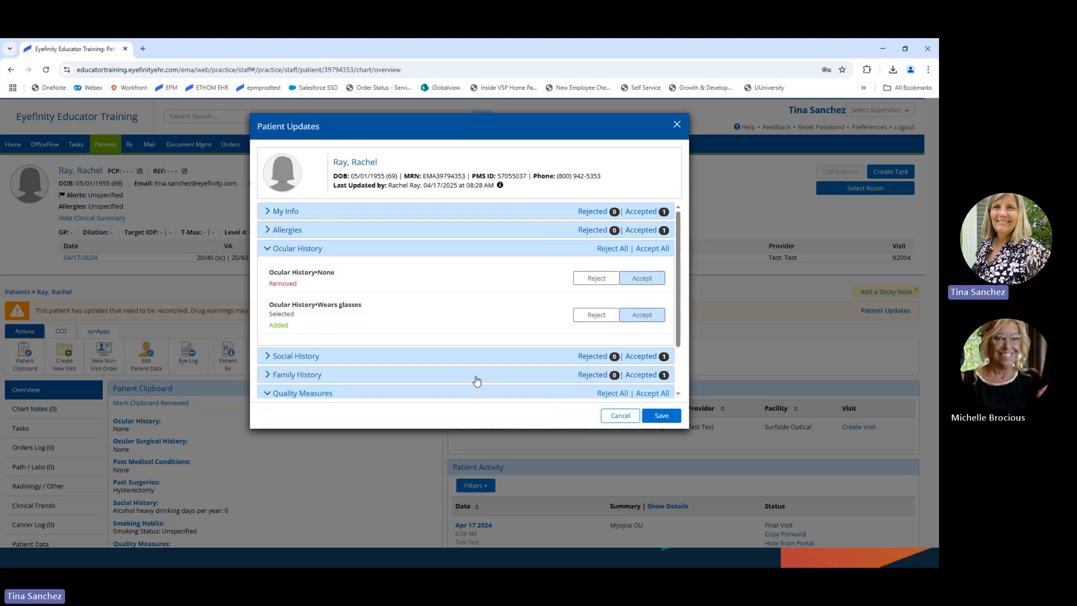
scroll(476, 381, down, 2)
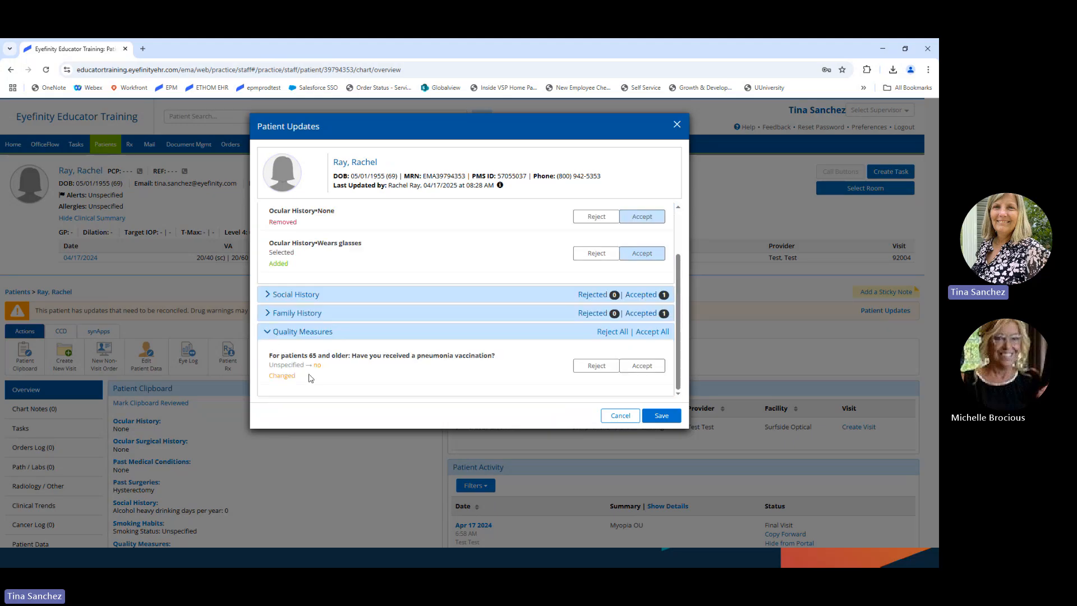
click(648, 333)
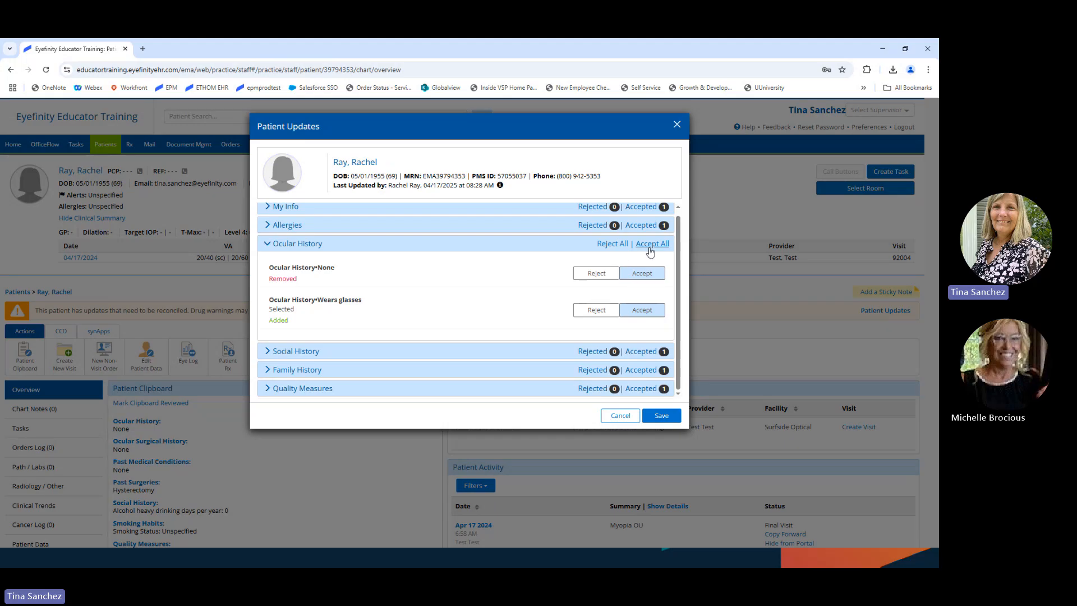
click(661, 416)
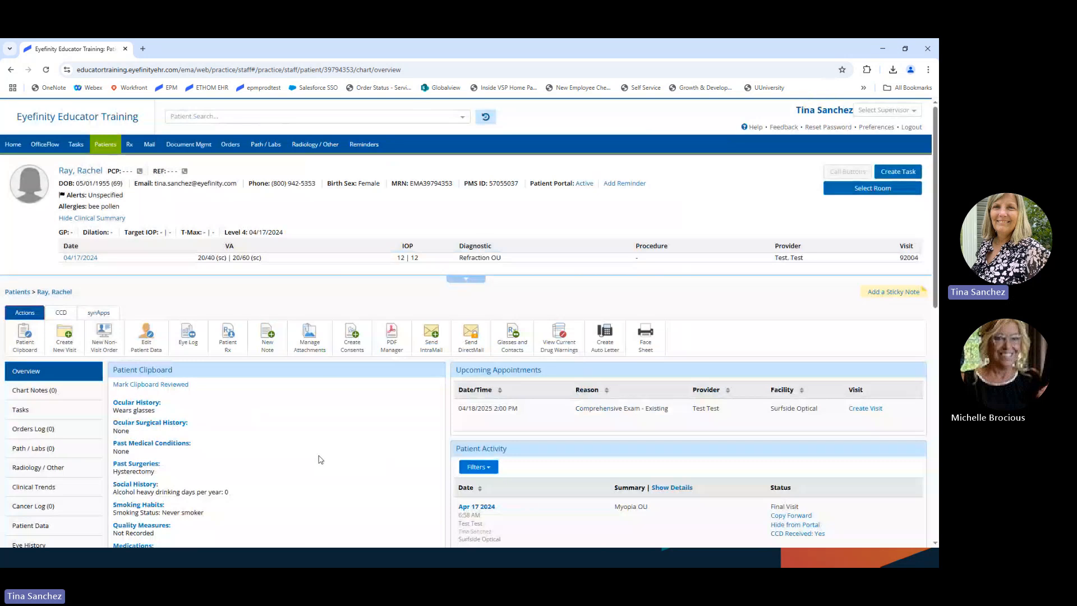
scroll(199, 332, down, 2)
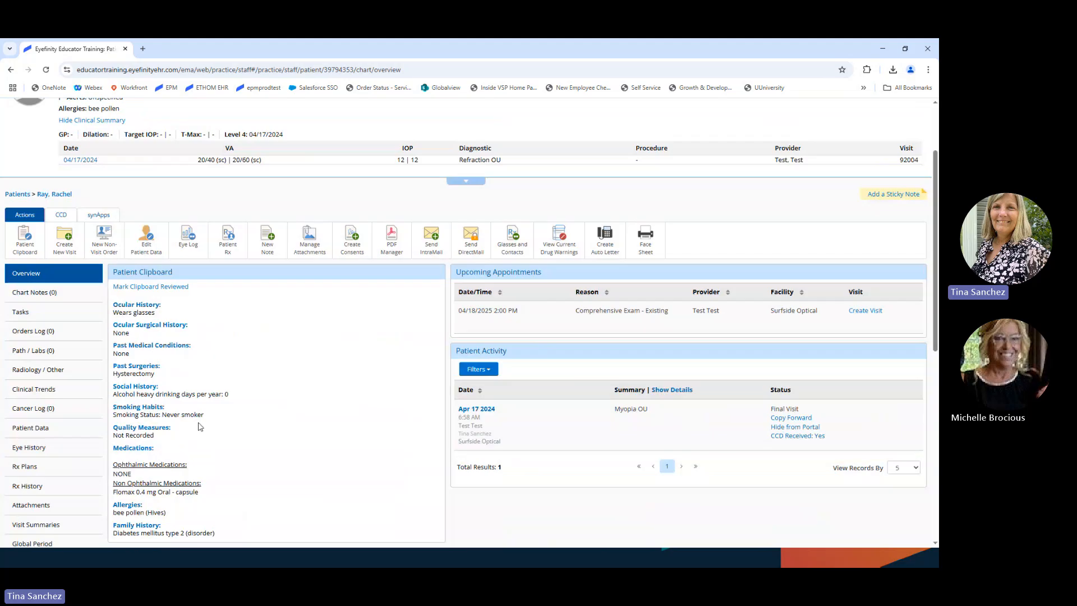
scroll(199, 426, down, 2)
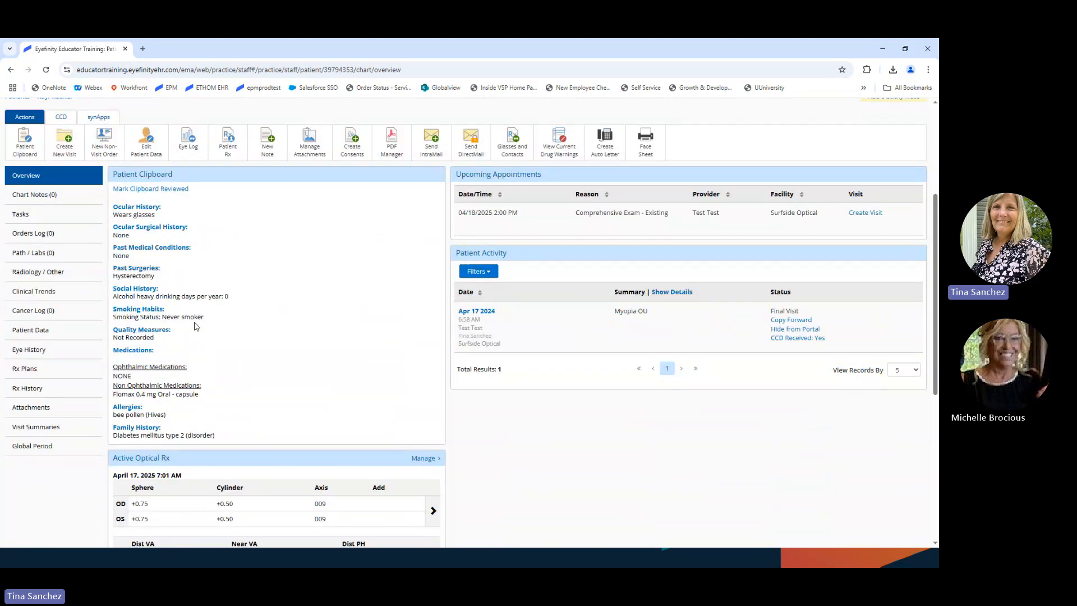
scroll(152, 376, down, 1)
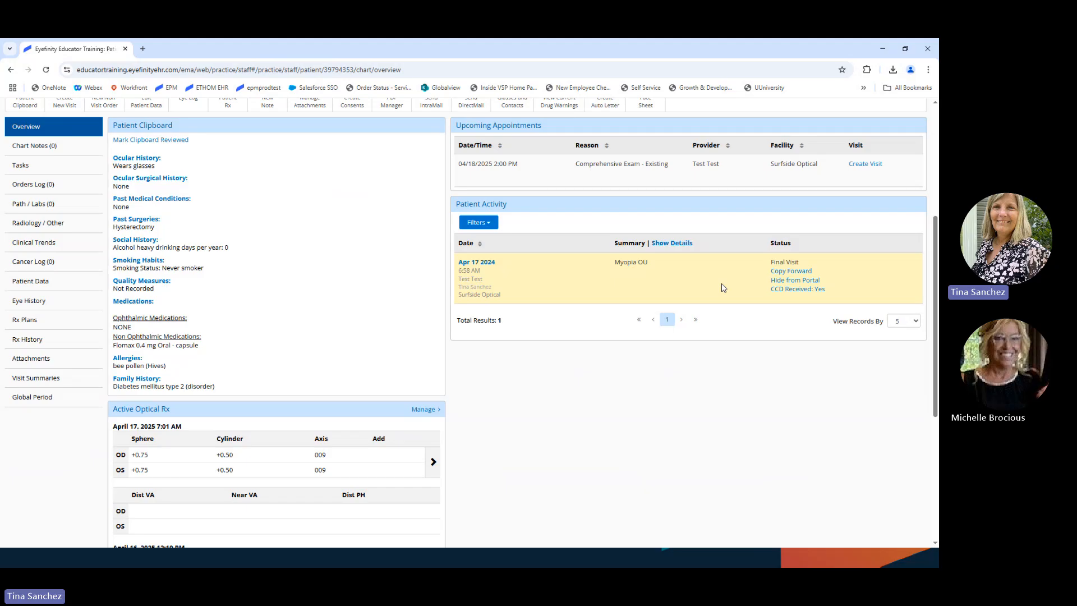
Step: Hide the Apr 17 2024 visit from the portal, reason Other Reasons Determined By Provider, note 'Test'
click(794, 285)
click(329, 184)
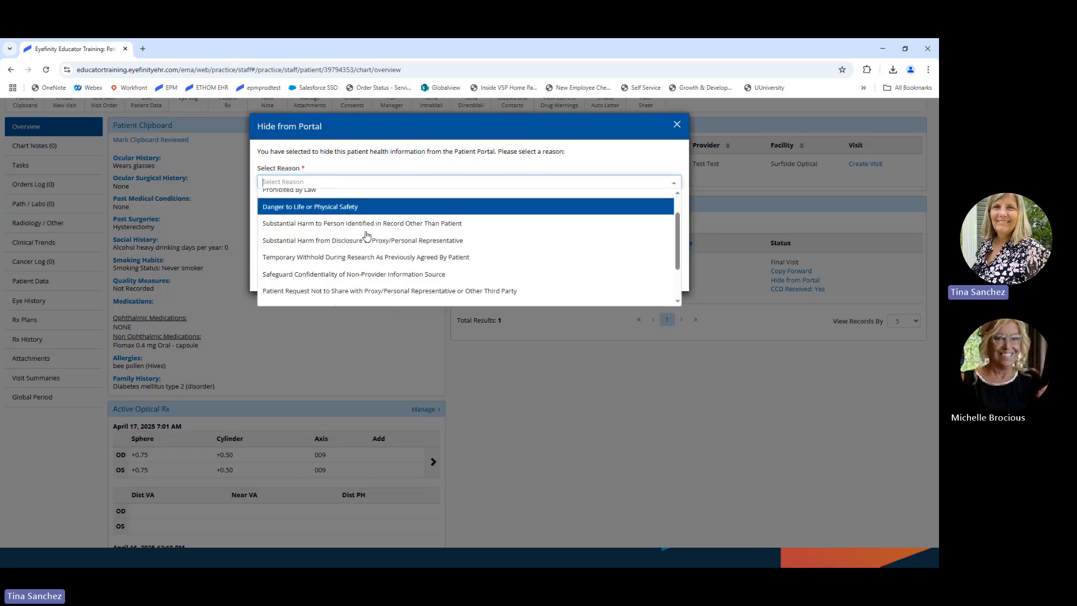
scroll(366, 235, down, 3)
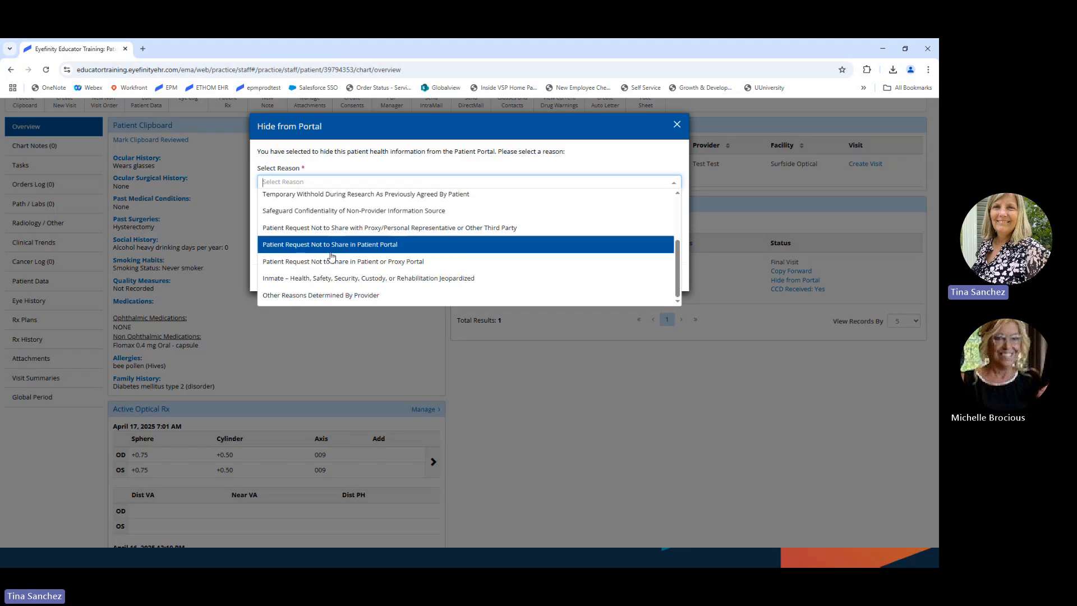
scroll(331, 257, up, 3)
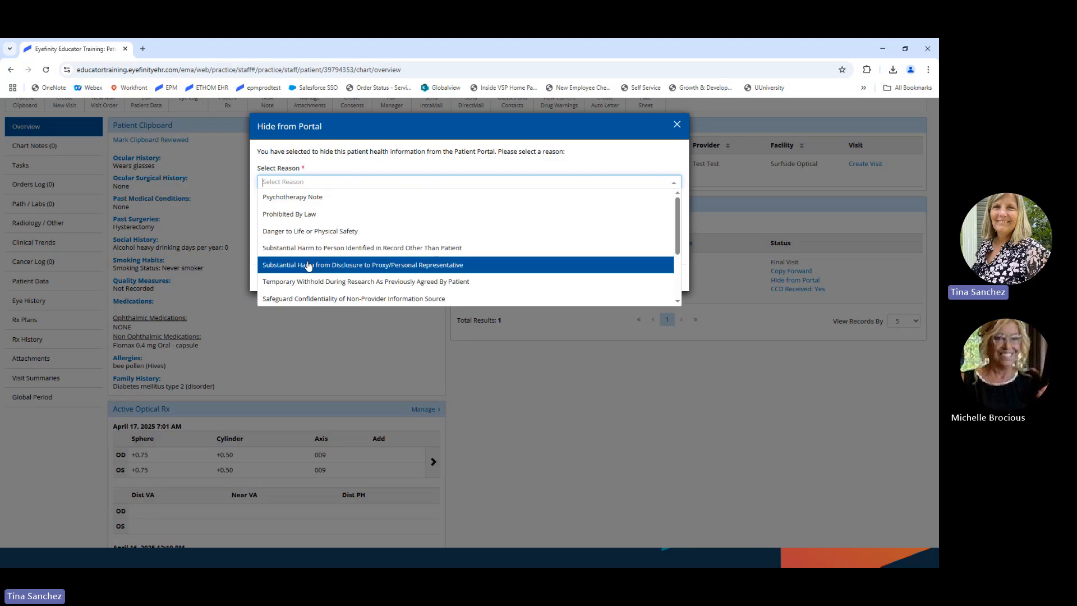
scroll(443, 265, down, 1)
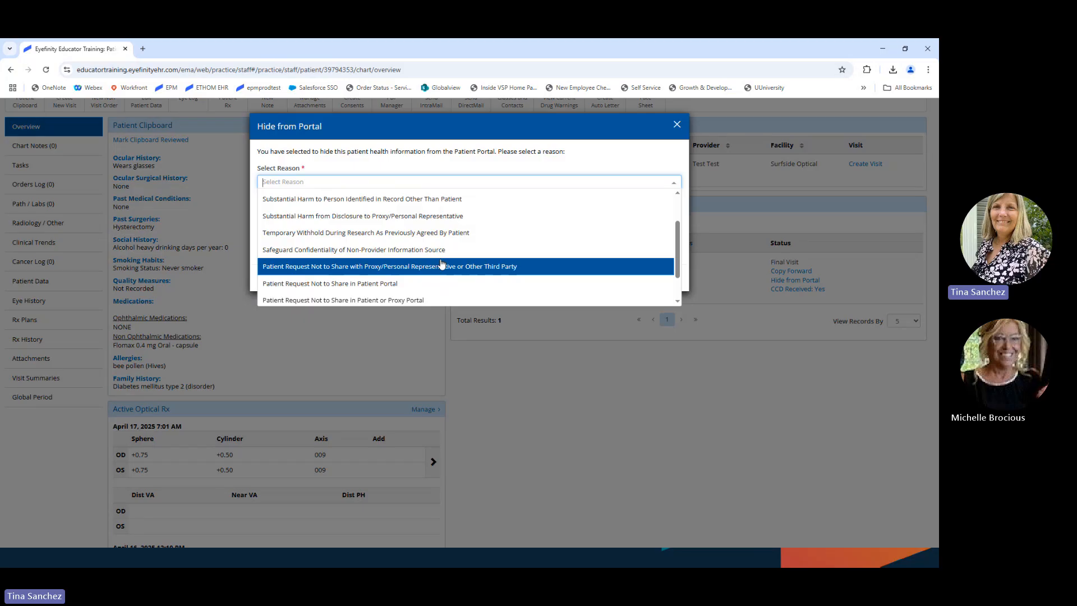
scroll(442, 264, down, 1)
click(446, 295)
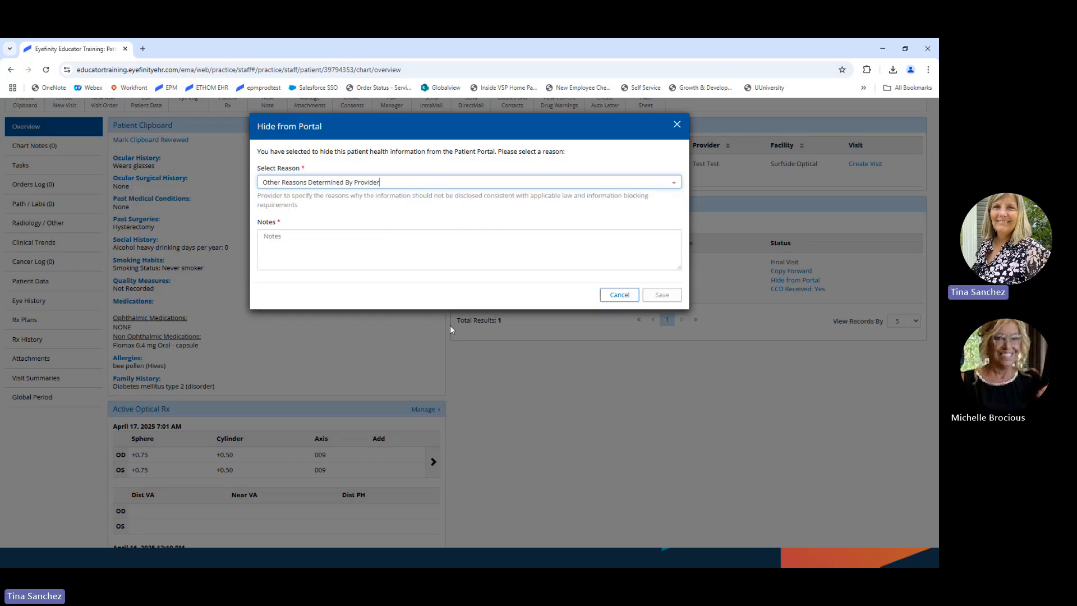
click(304, 239)
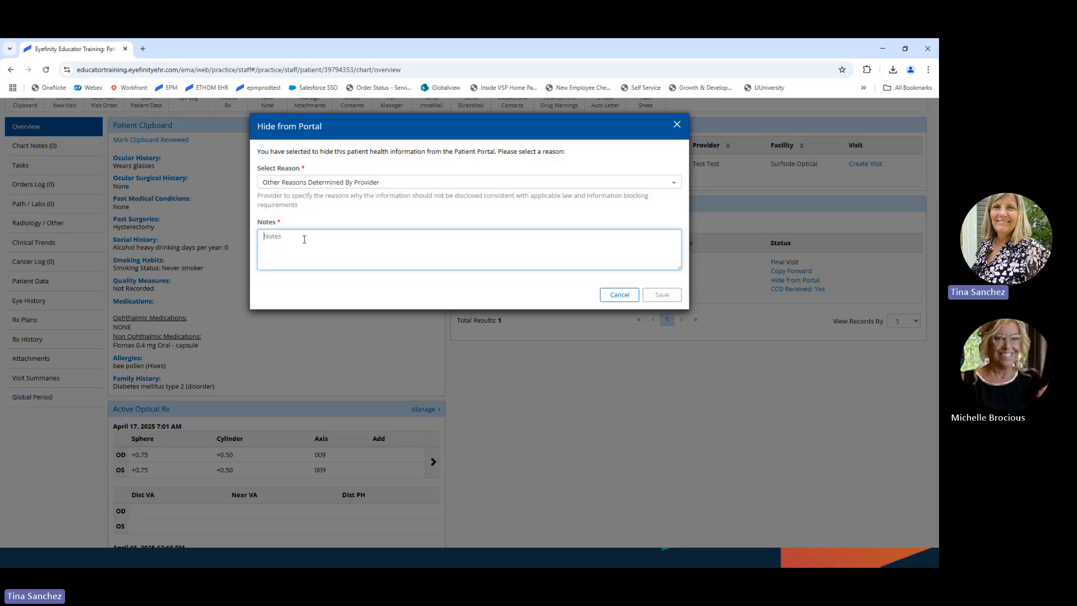
text(Test)
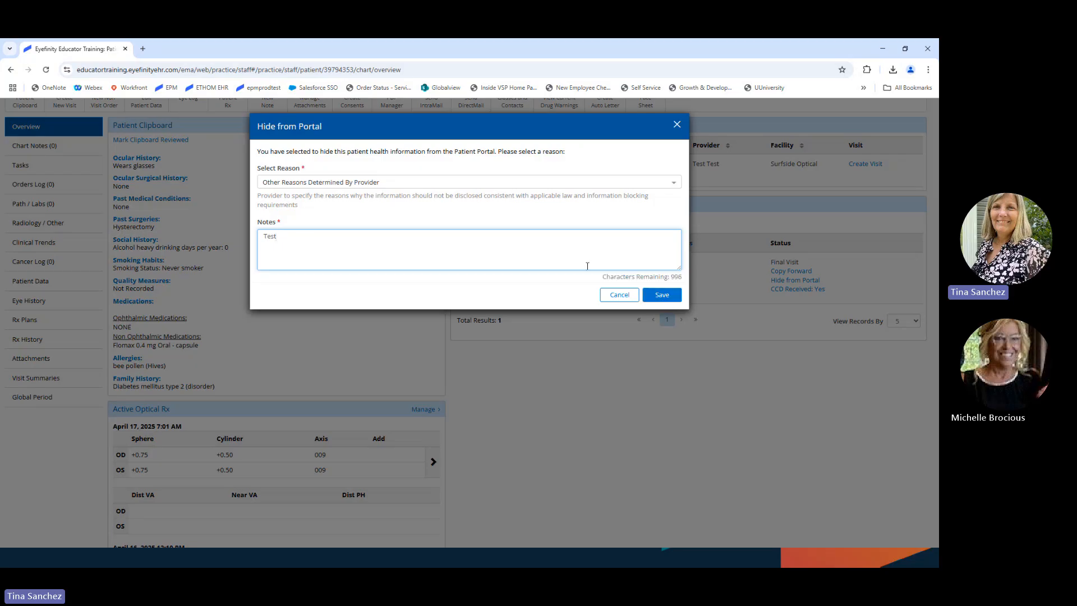
click(661, 295)
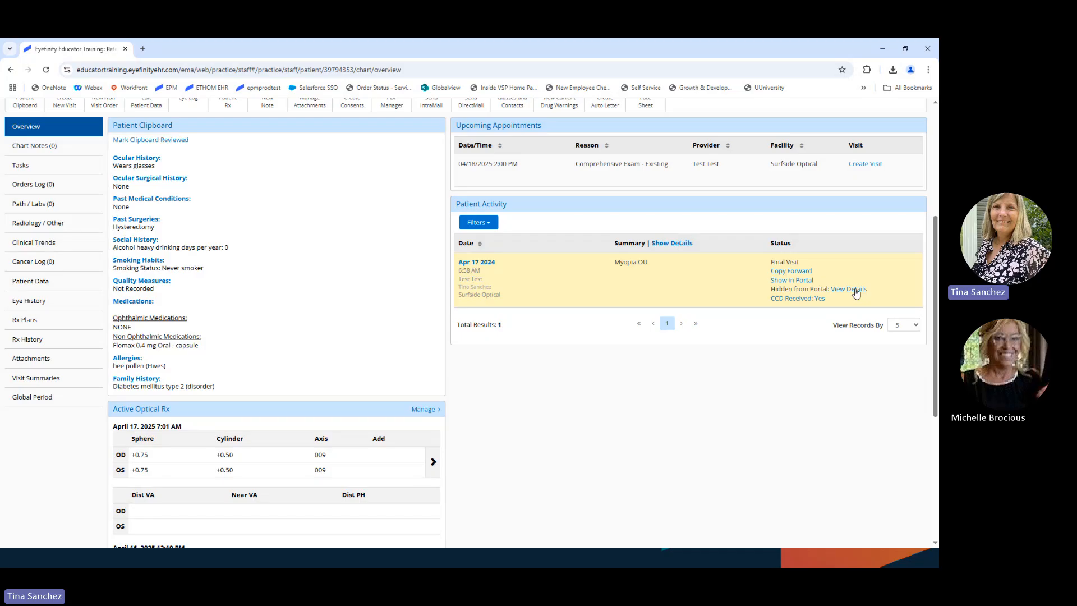
Step: Show the Apr 17 2024 visit in the portal again, then advance the slideshow to Education Resources
click(789, 281)
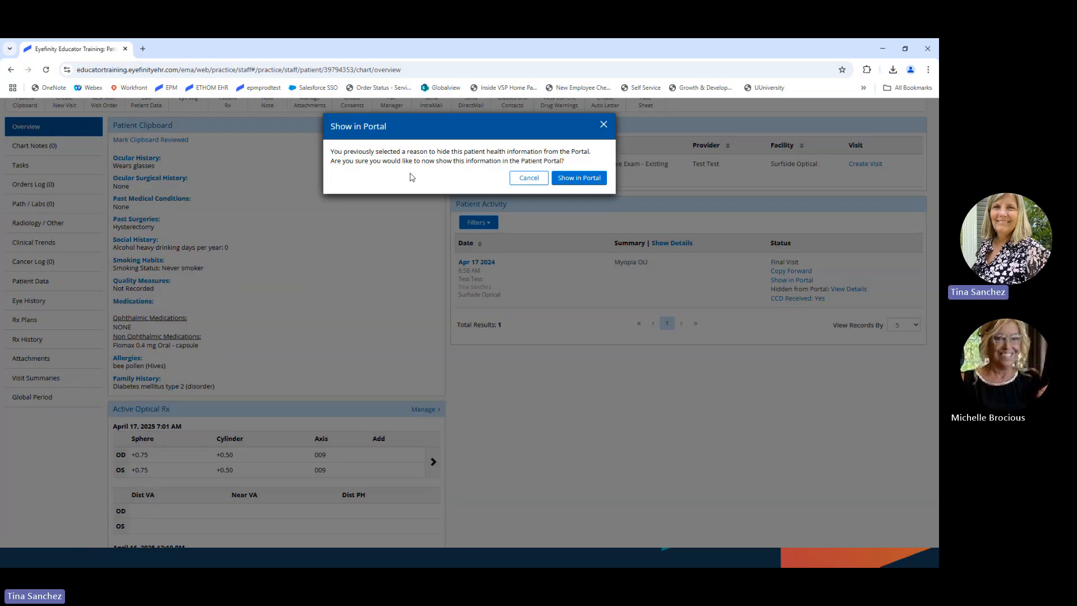
click(583, 177)
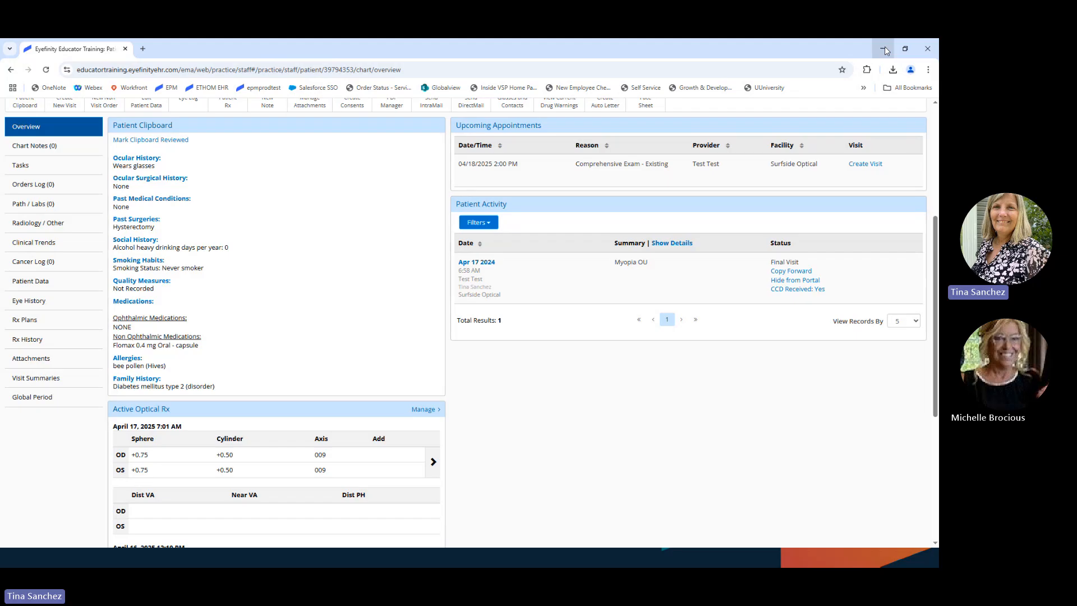
scroll(589, 330, up, 1)
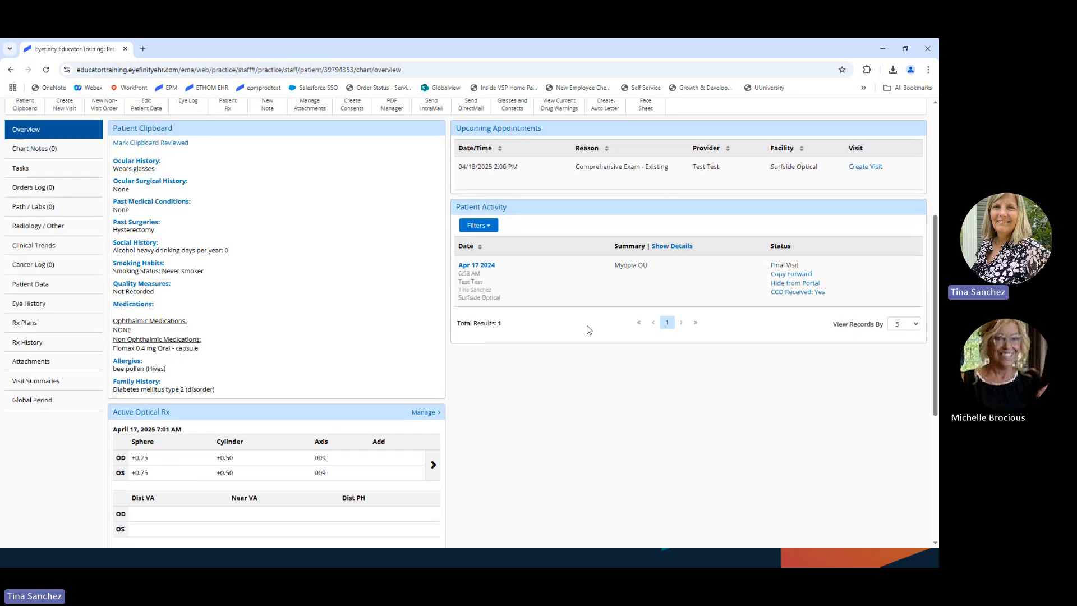
scroll(589, 329, up, 5)
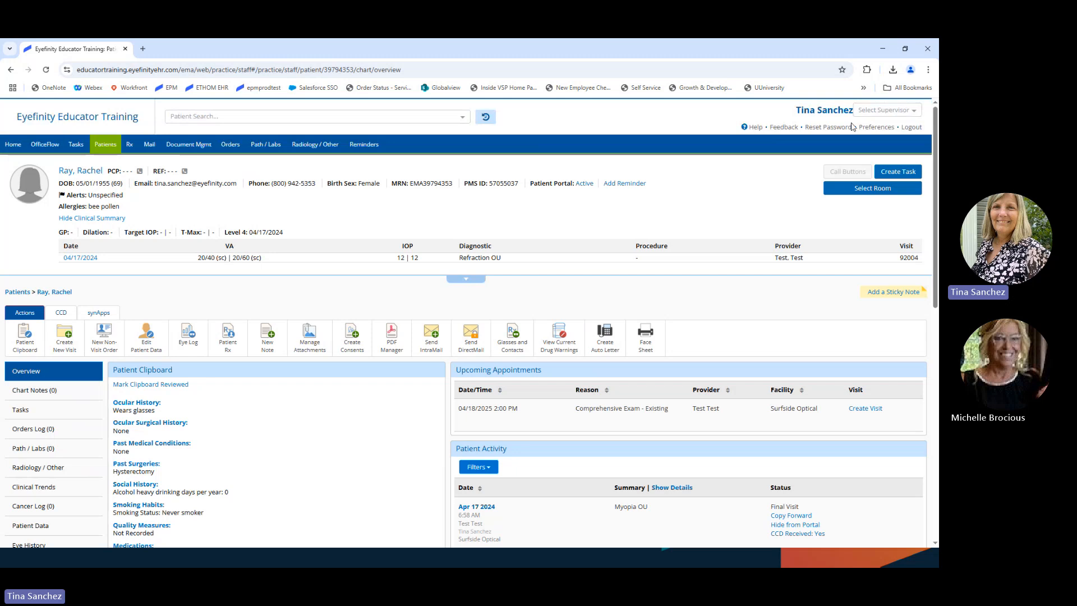
click(882, 48)
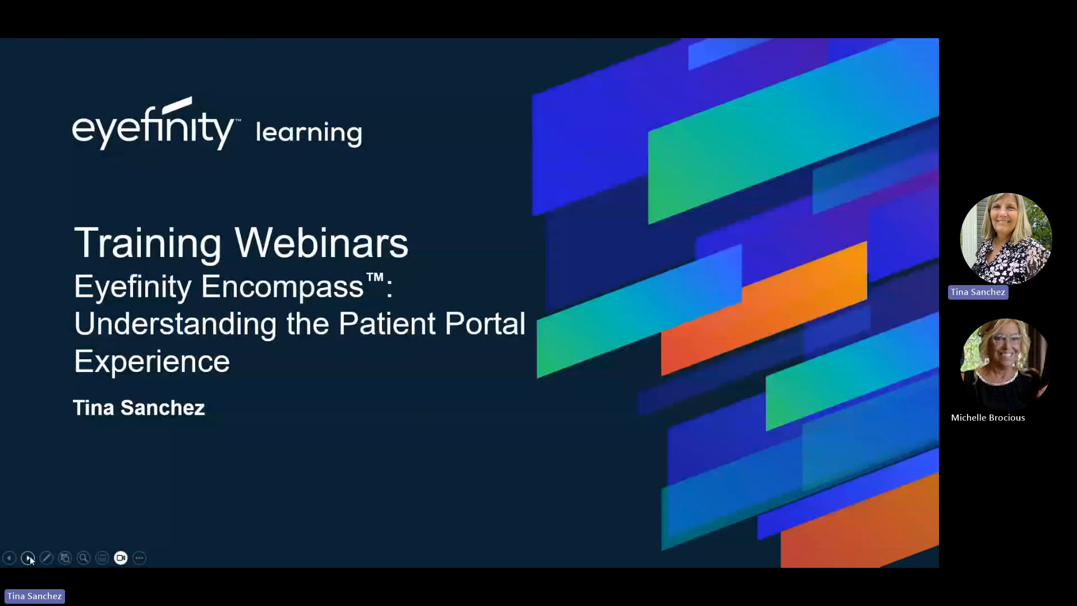
click(28, 557)
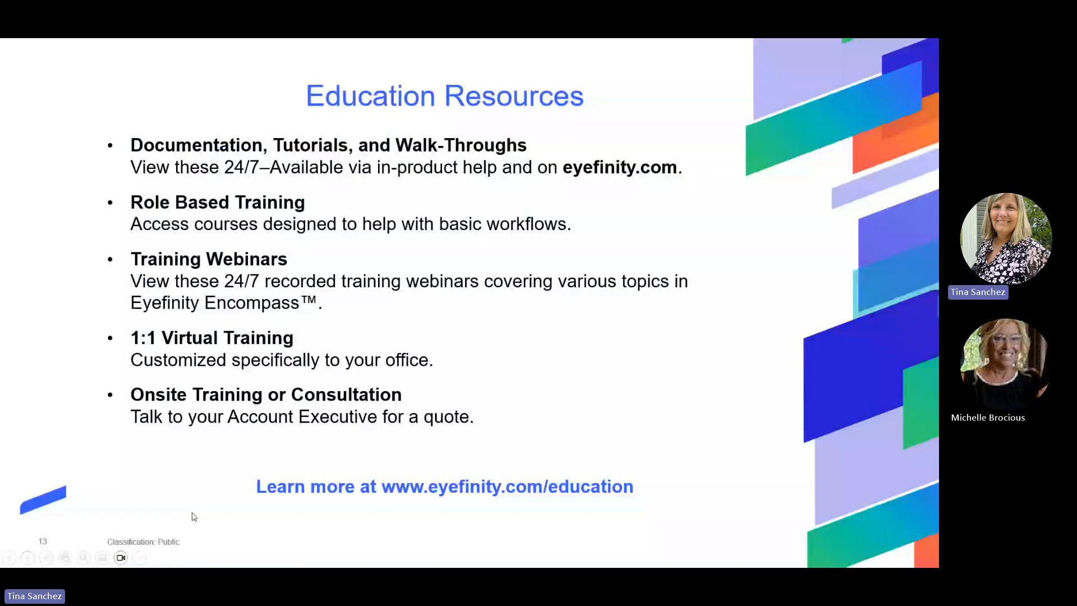